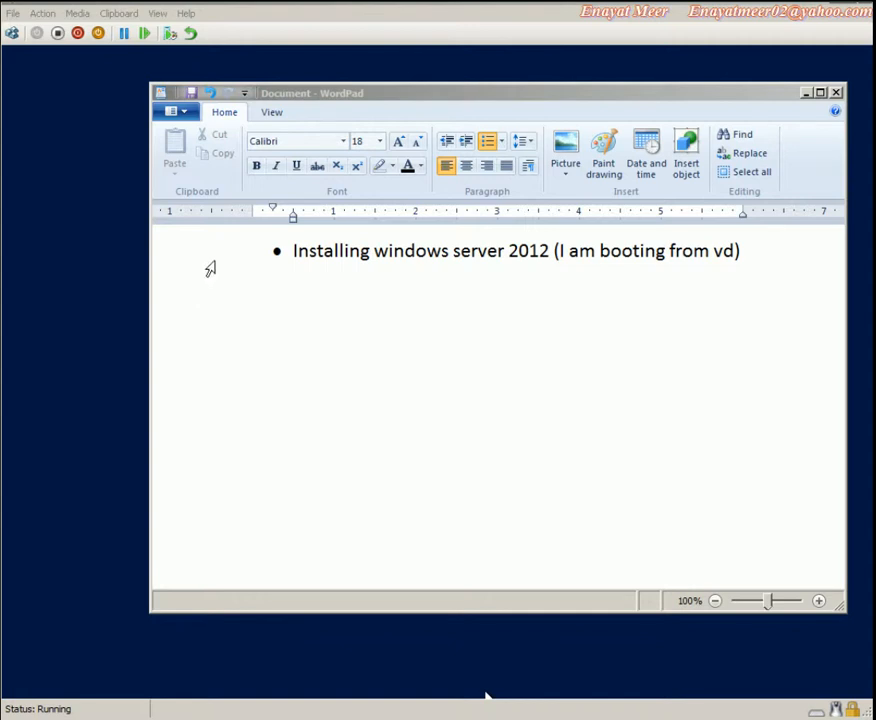
Start a new empty bullet after the Windows Server 2012 installation note in WordPad
left_click(229, 260)
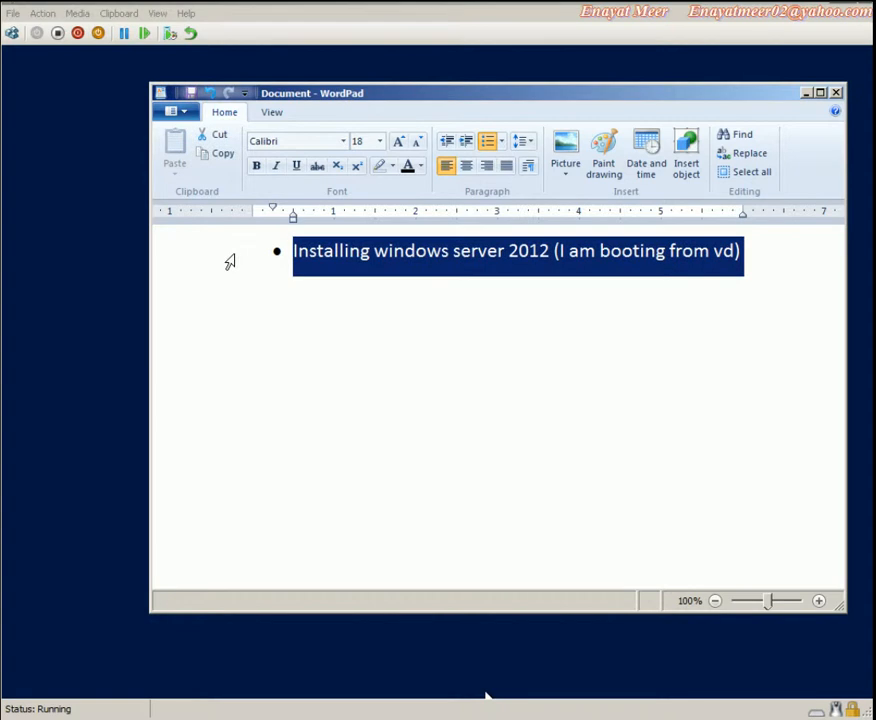
left_click(755, 256)
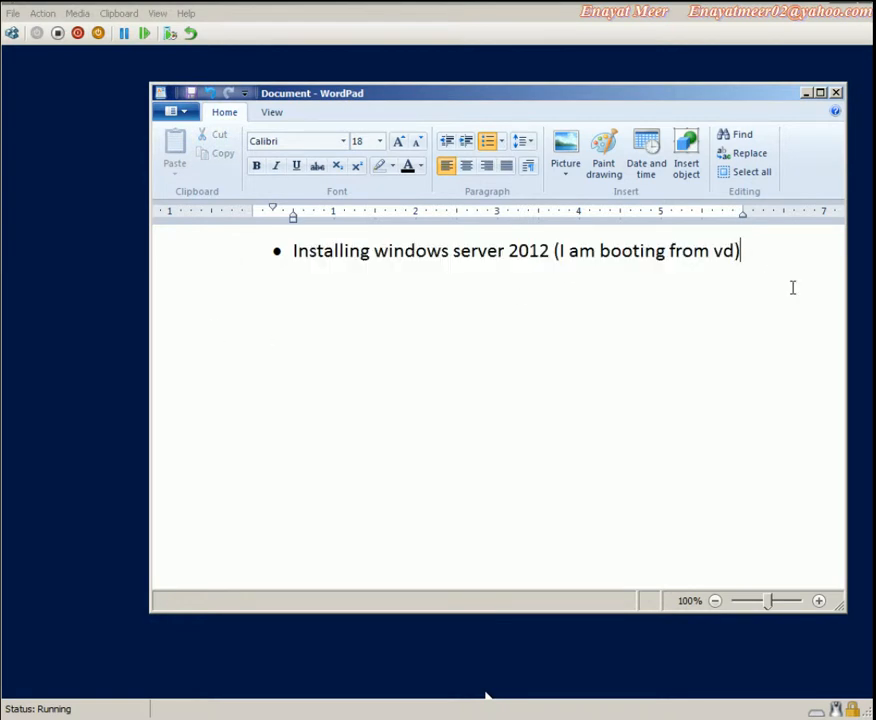
key("Return")
Hide WordPad, keep the default language and keyboard settings, and start the Windows Server installation
left_click(807, 93)
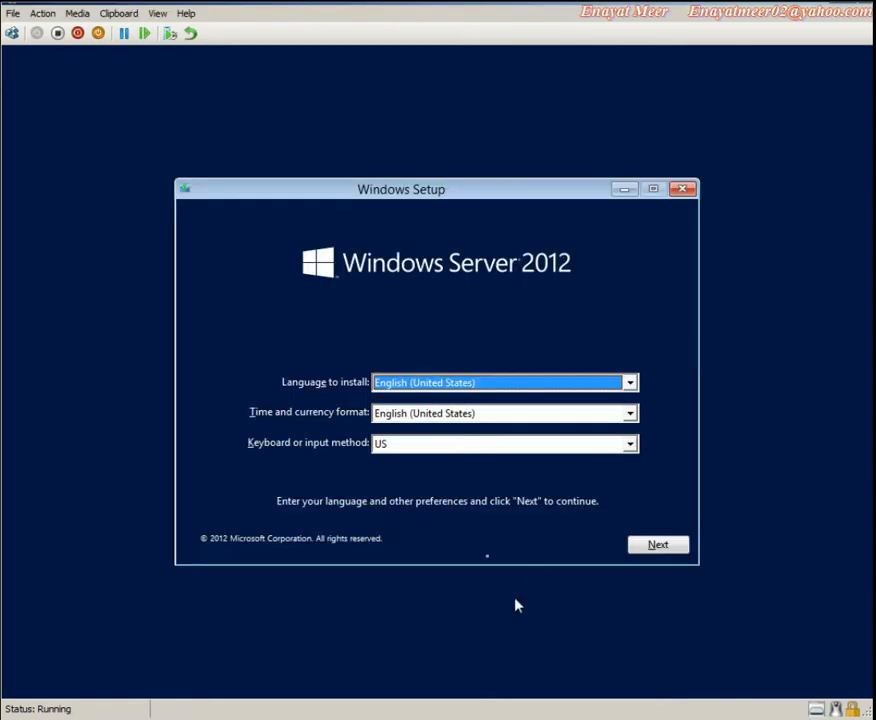
left_click(659, 546)
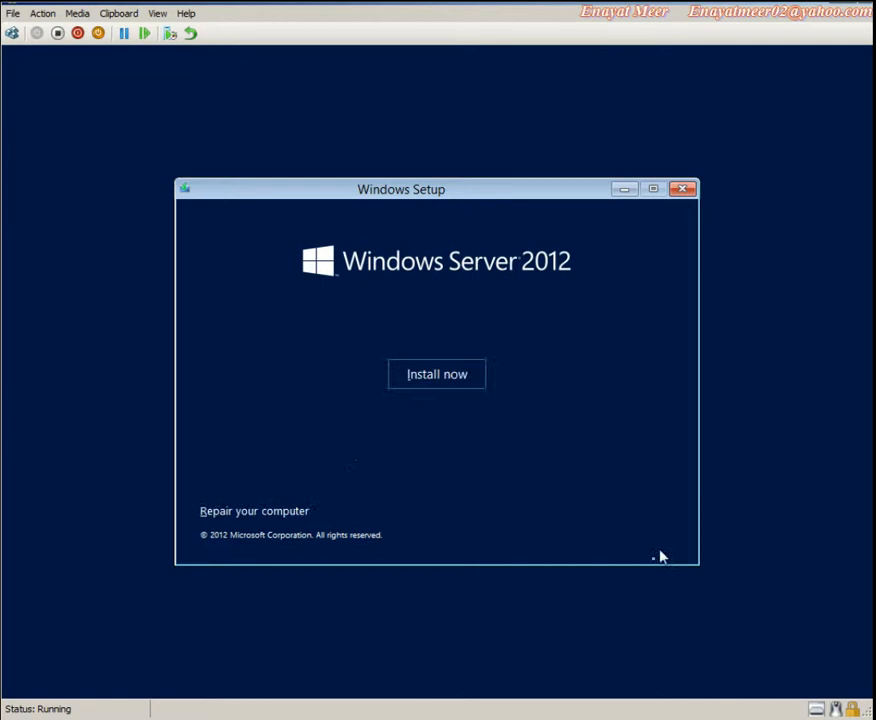
left_click(448, 384)
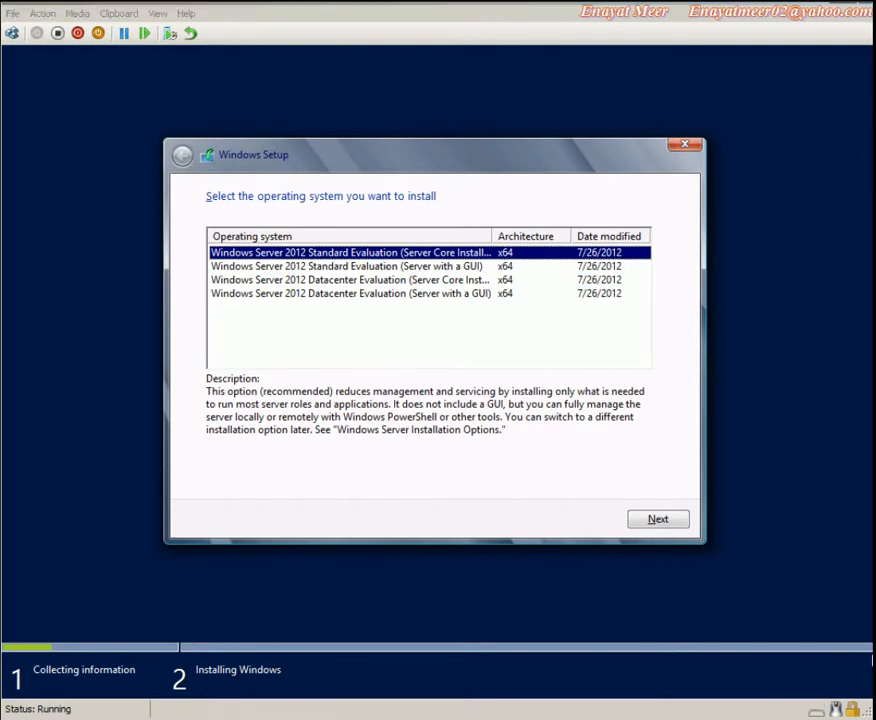
Choose Windows Server 2012 Datacenter Evaluation (Server with a GUI) and accept the license terms
left_click(385, 266)
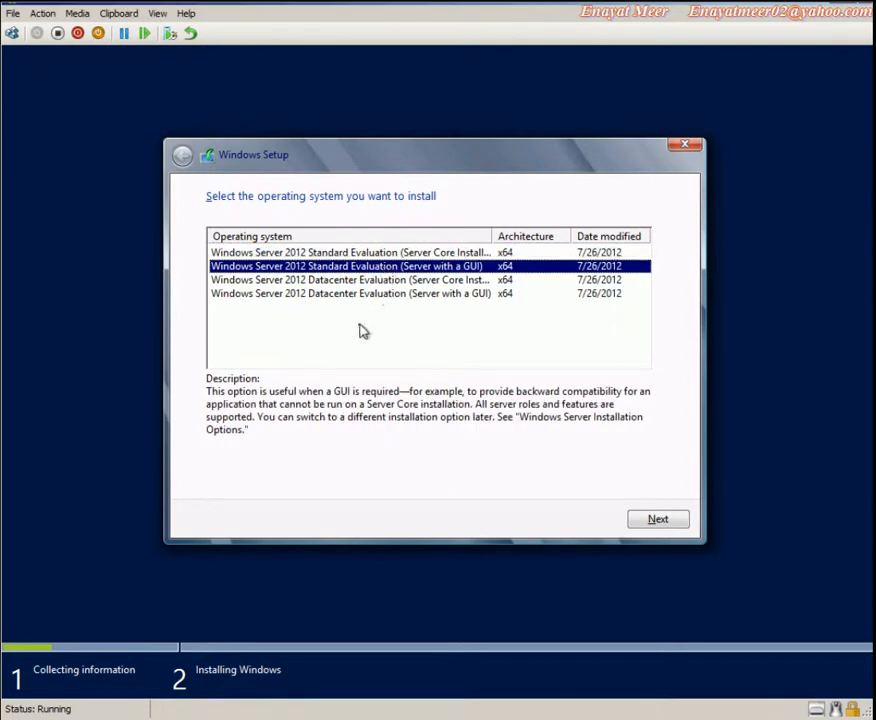
left_click(365, 282)
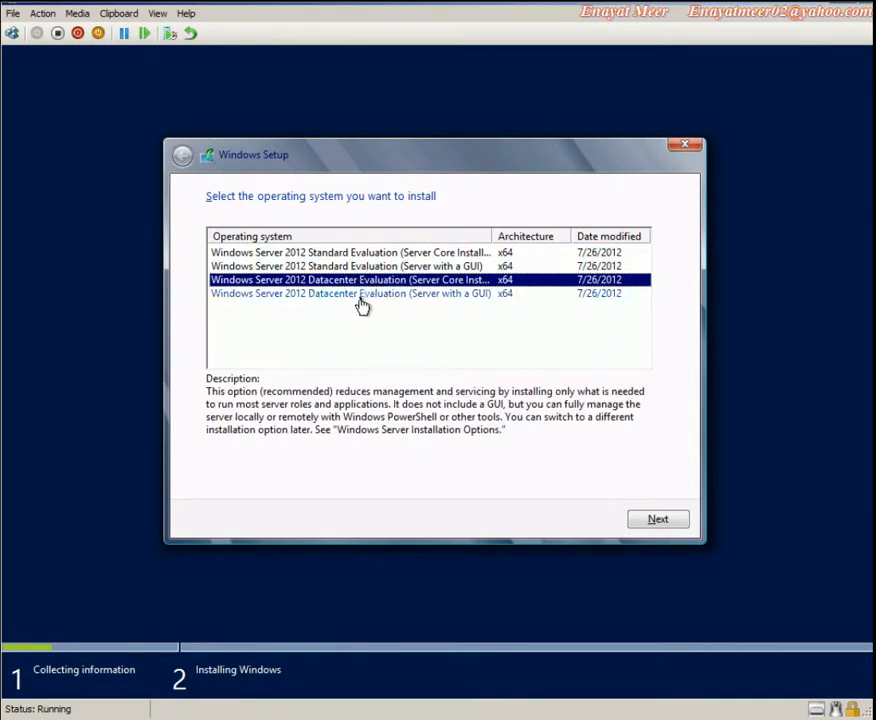
left_click(342, 295)
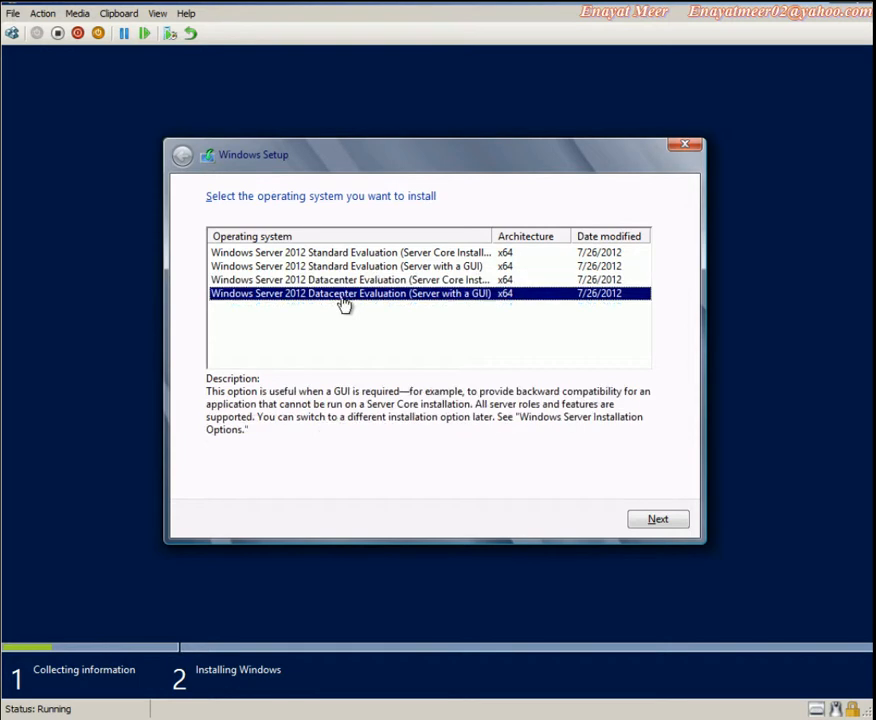
left_click(670, 519)
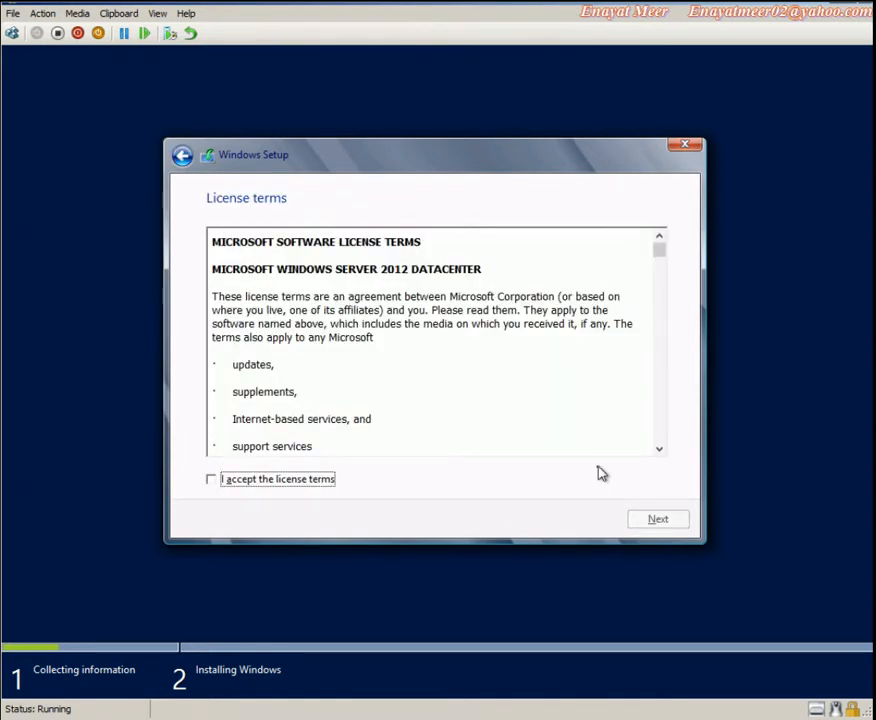
left_click(230, 484)
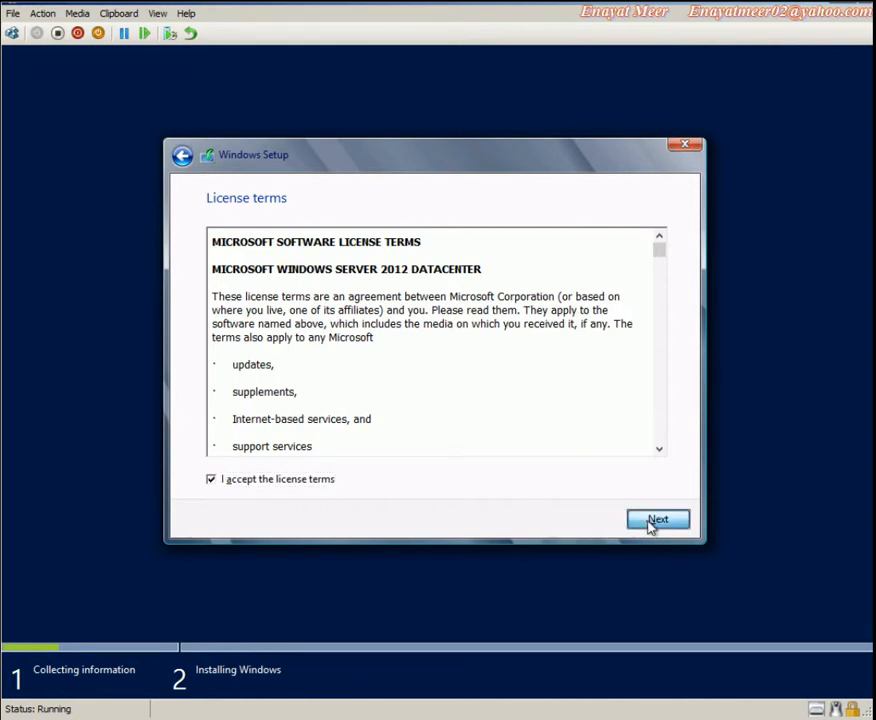
left_click(648, 522)
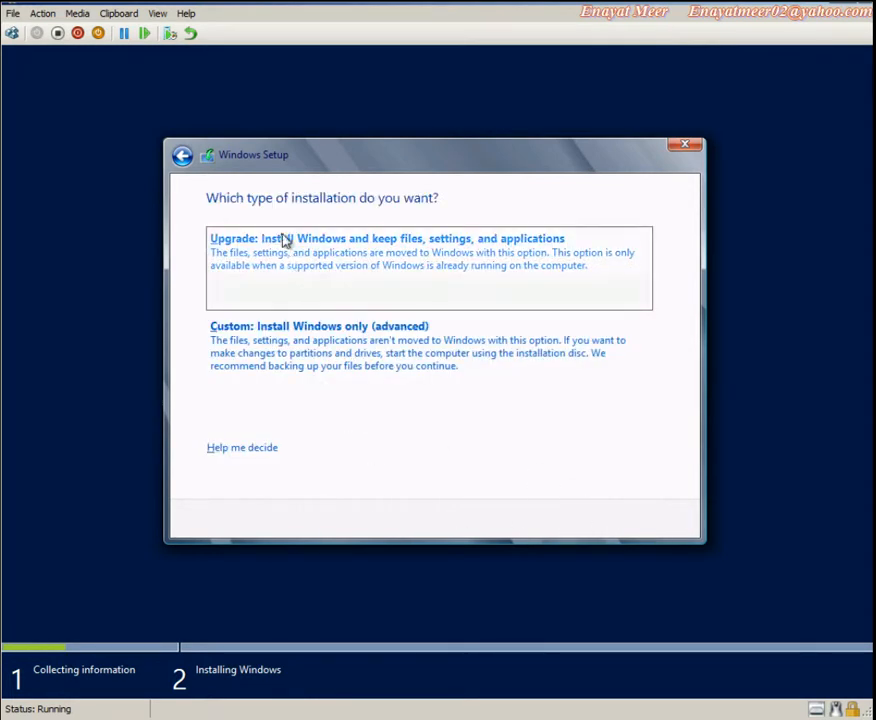
Choose Custom install and install onto Drive 0's unallocated space
left_click(299, 338)
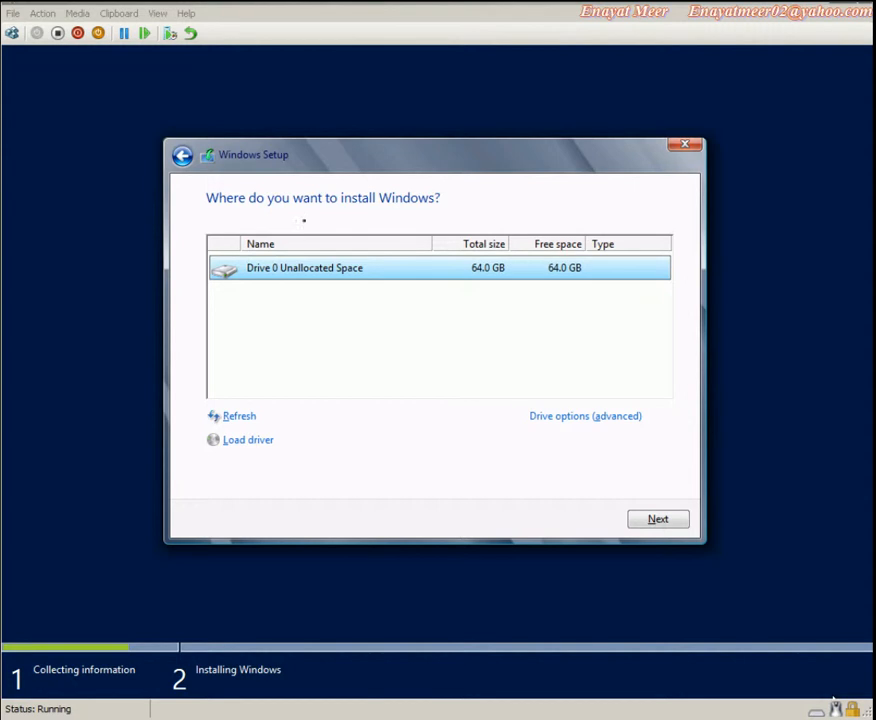
left_click(313, 276)
left_click(663, 525)
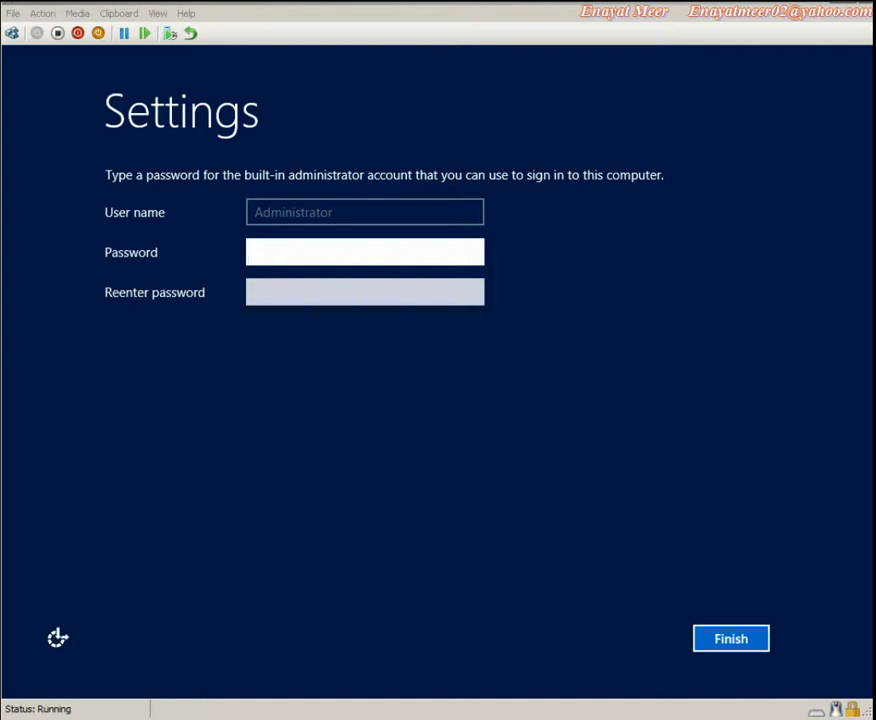
Enter and confirm the Administrator password, then finish setup
type("P@ssw0rd")
key("Tab")
type("P@ssw0rd")
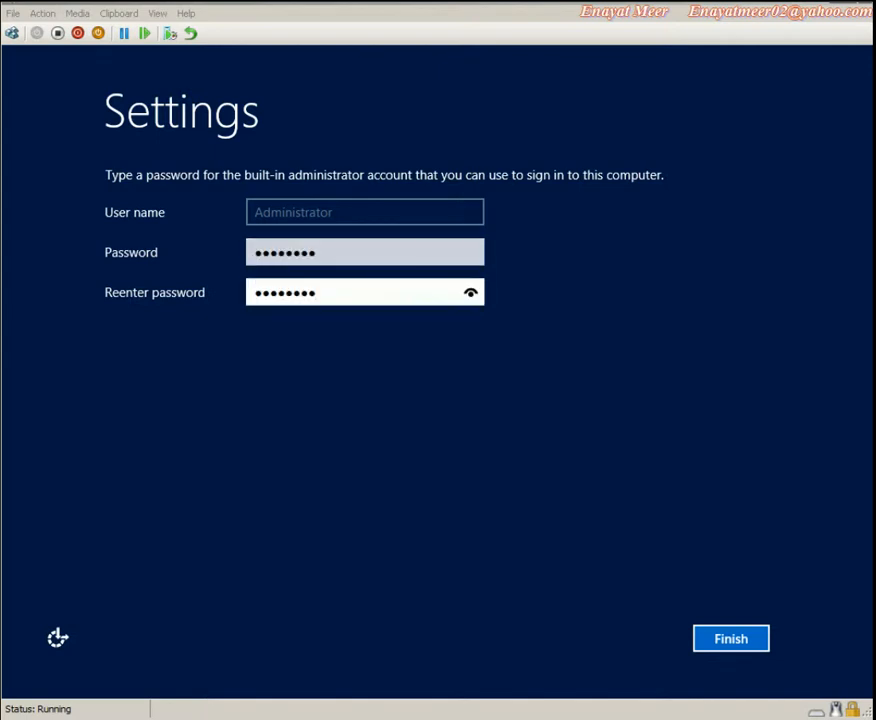
left_click(729, 639)
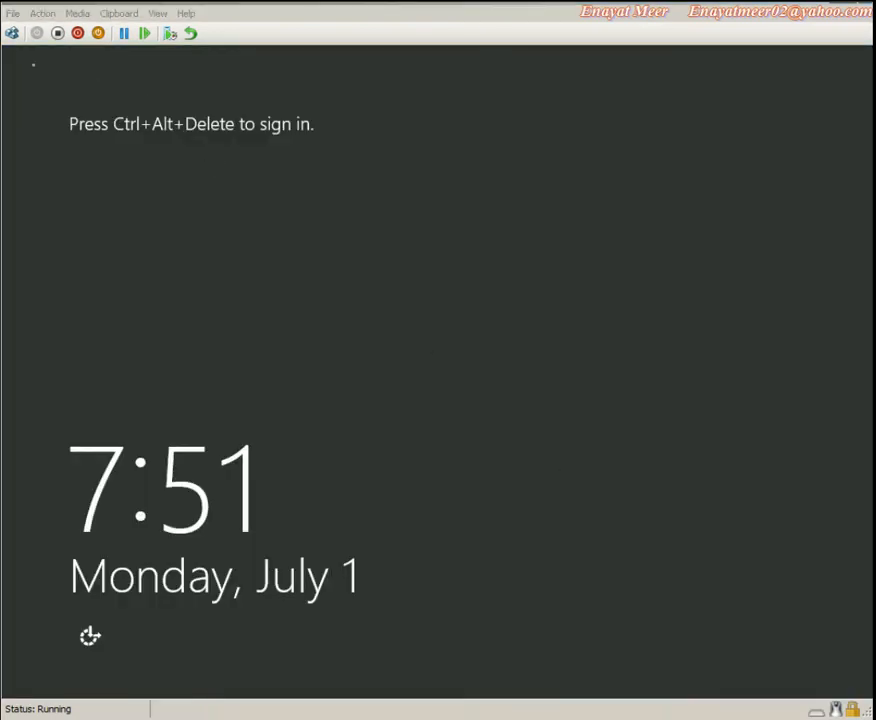
Send Ctrl+Alt+Delete from the Action menu and sign in with the Administrator password
left_click(40, 15)
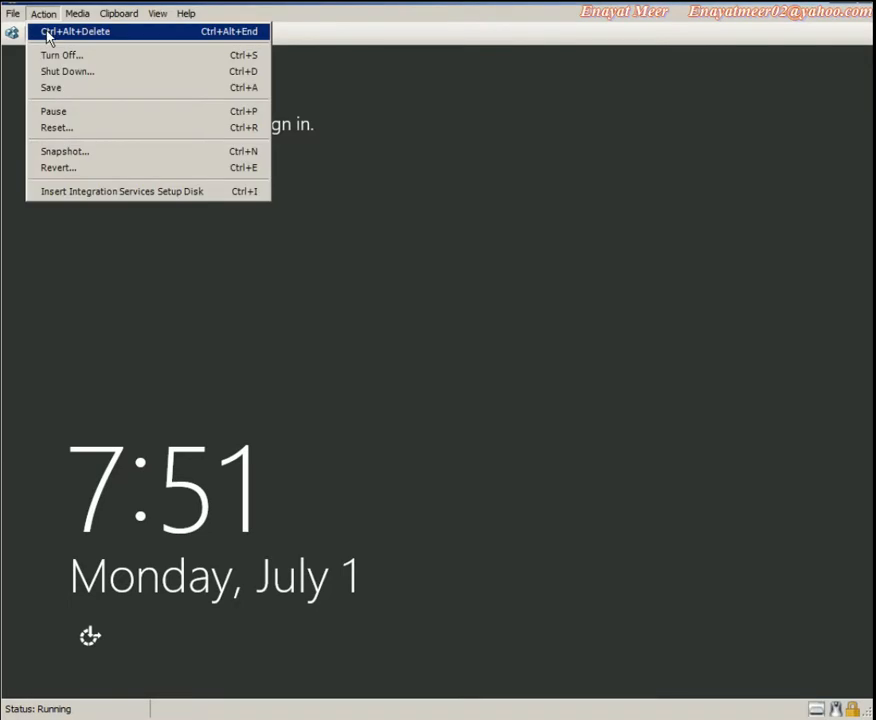
left_click(46, 31)
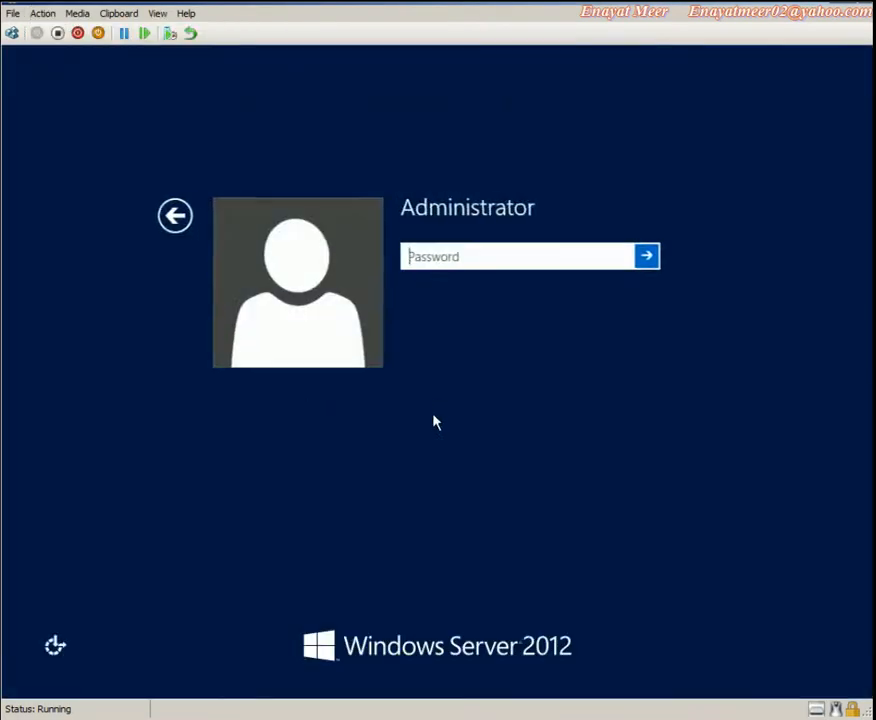
type("•••••")
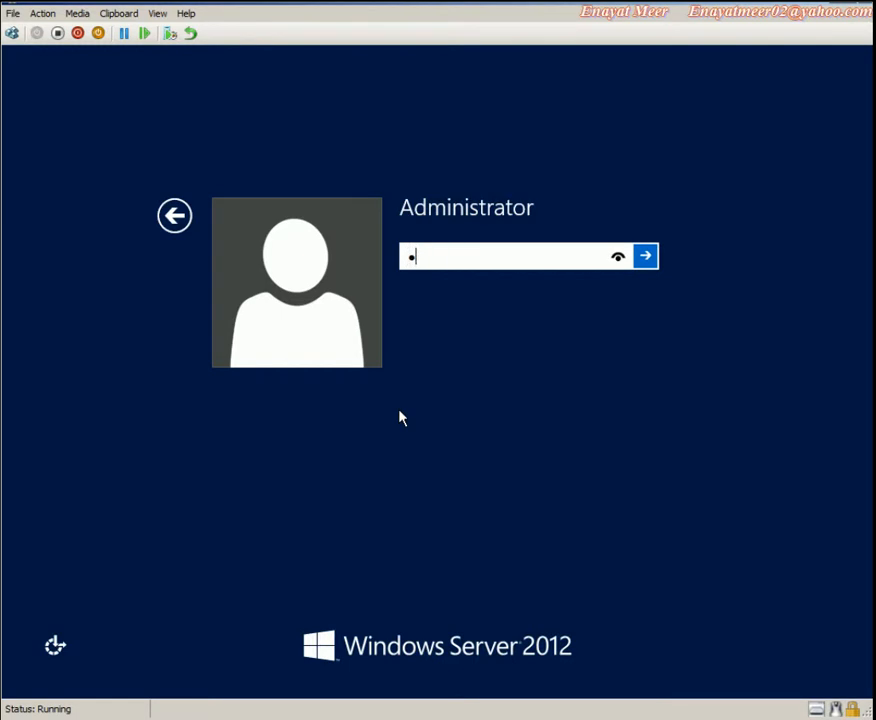
type("•••")
key("Return")
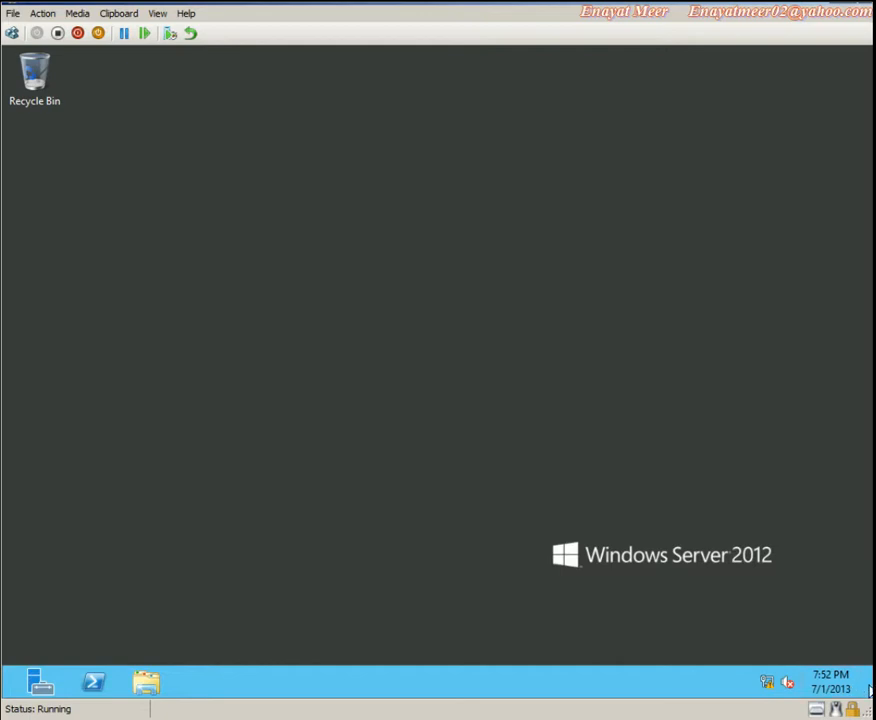
Launch Server Manager from the Start screen and open System Properties via the Local Server computer name
mouse_move(870, 684)
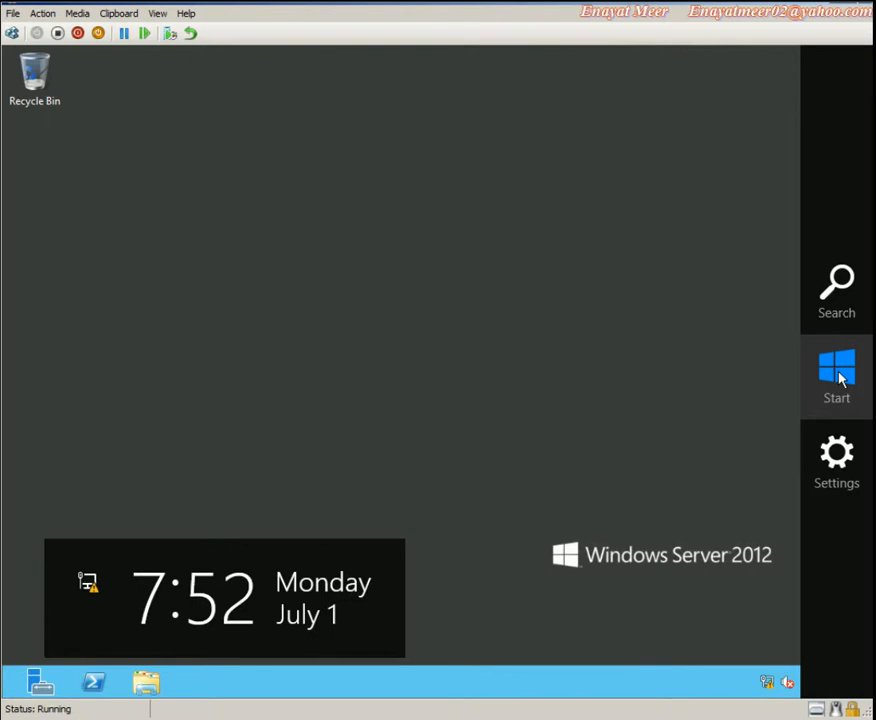
left_click(838, 372)
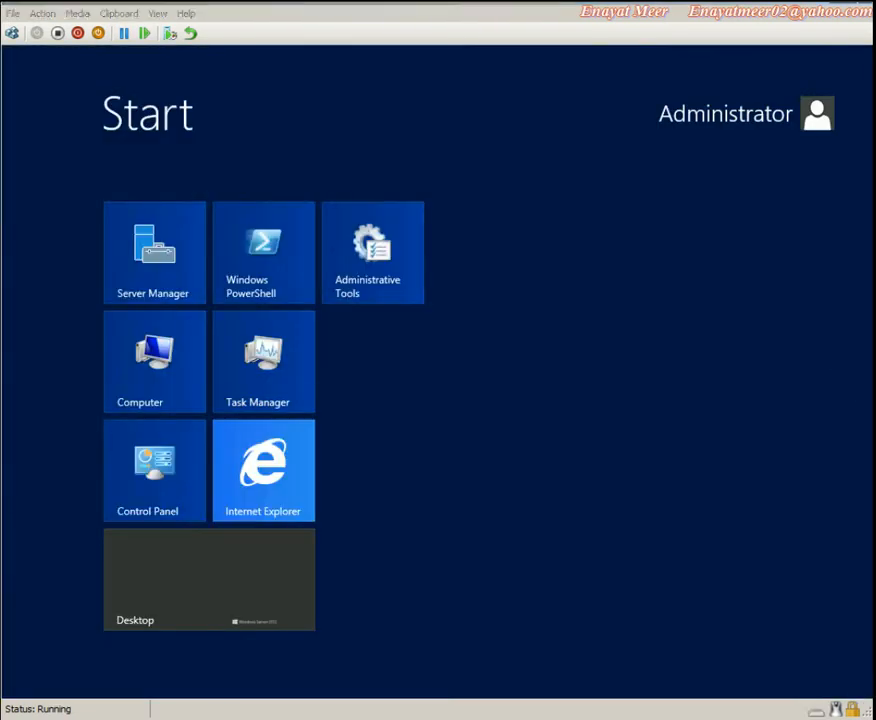
left_click(158, 620)
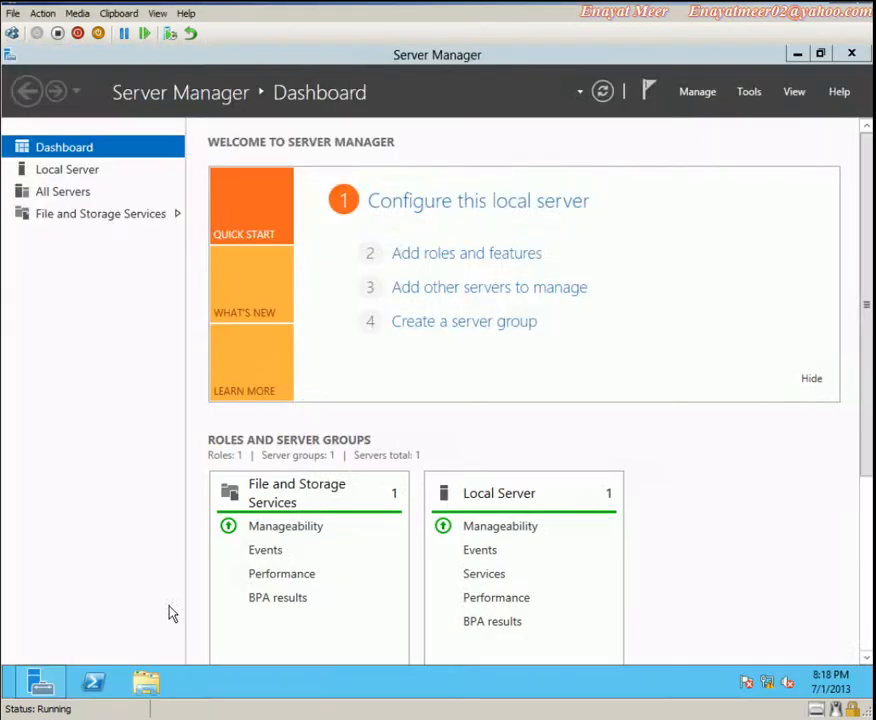
left_click(80, 172)
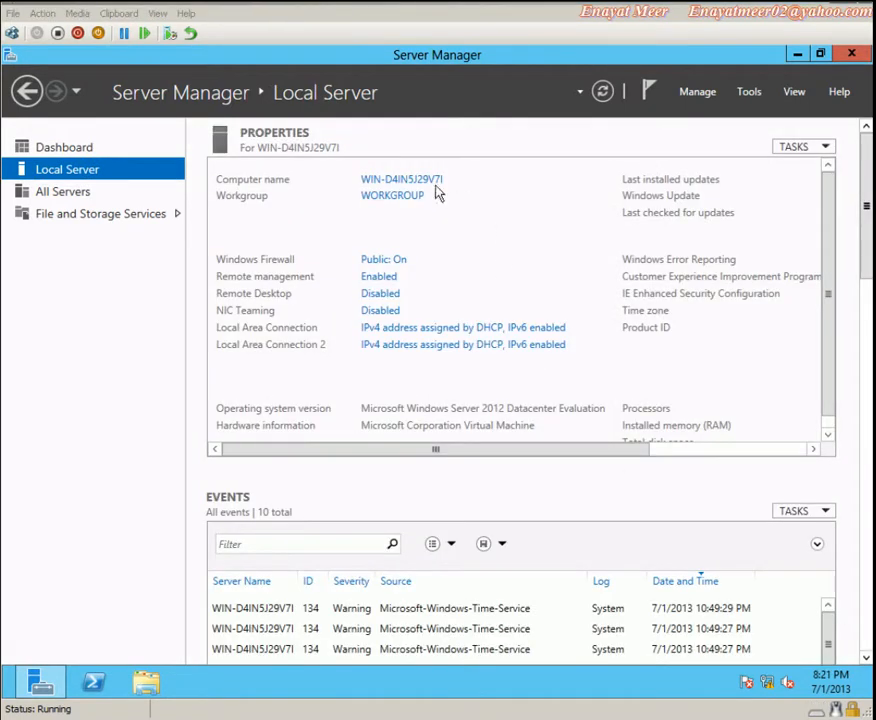
left_click(404, 195)
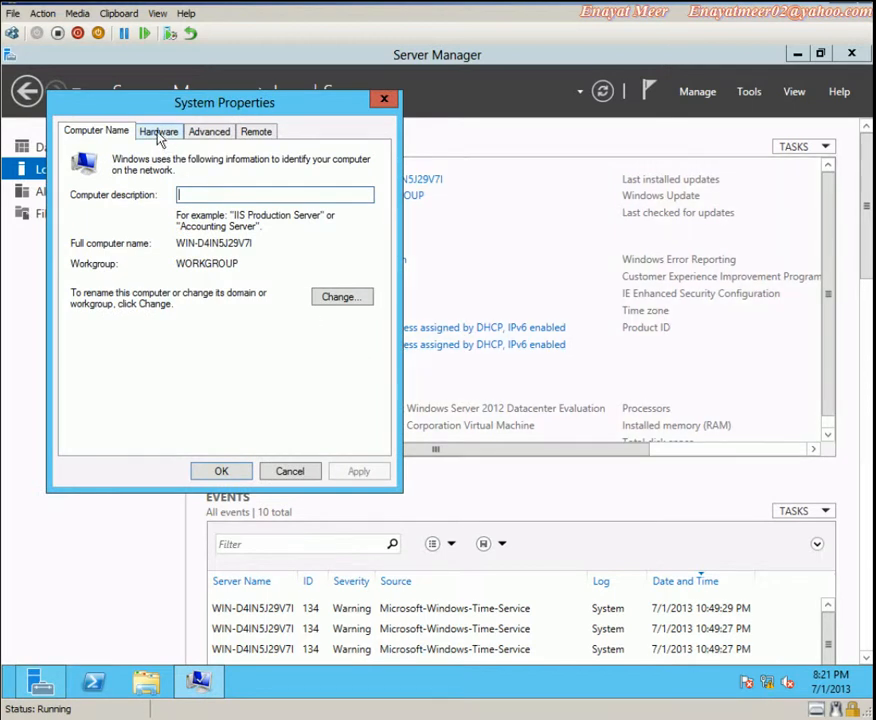
Rename the computer to LON-SVR3 and close System Properties
left_click(340, 300)
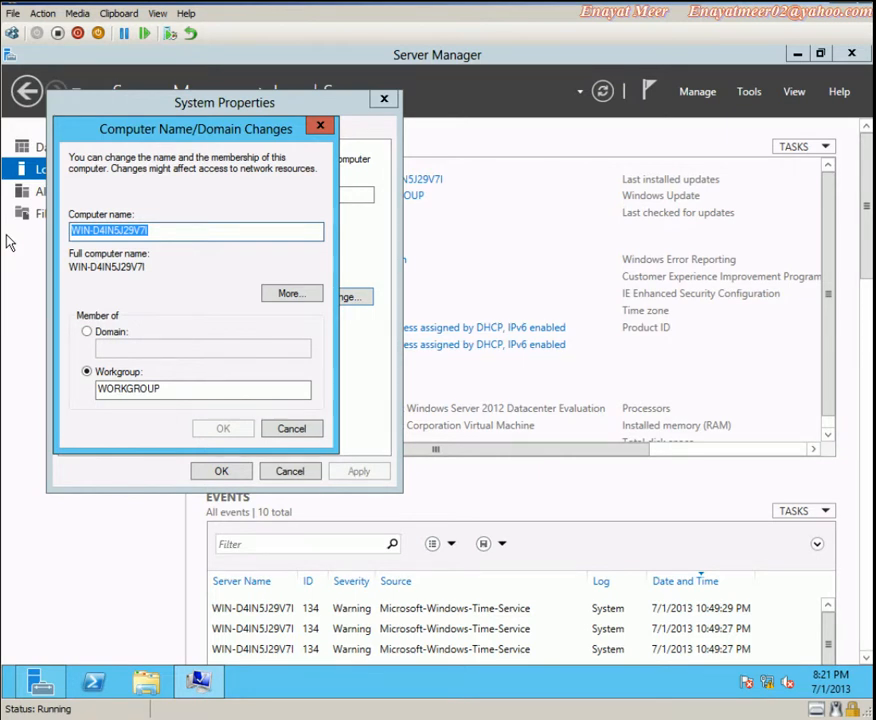
type("LON")
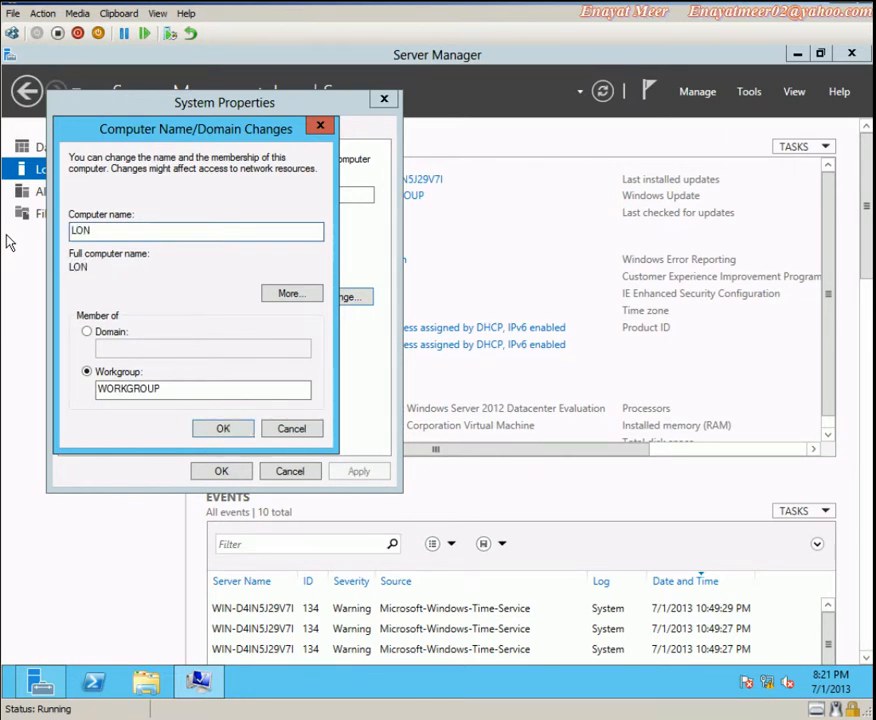
type("-SVR3")
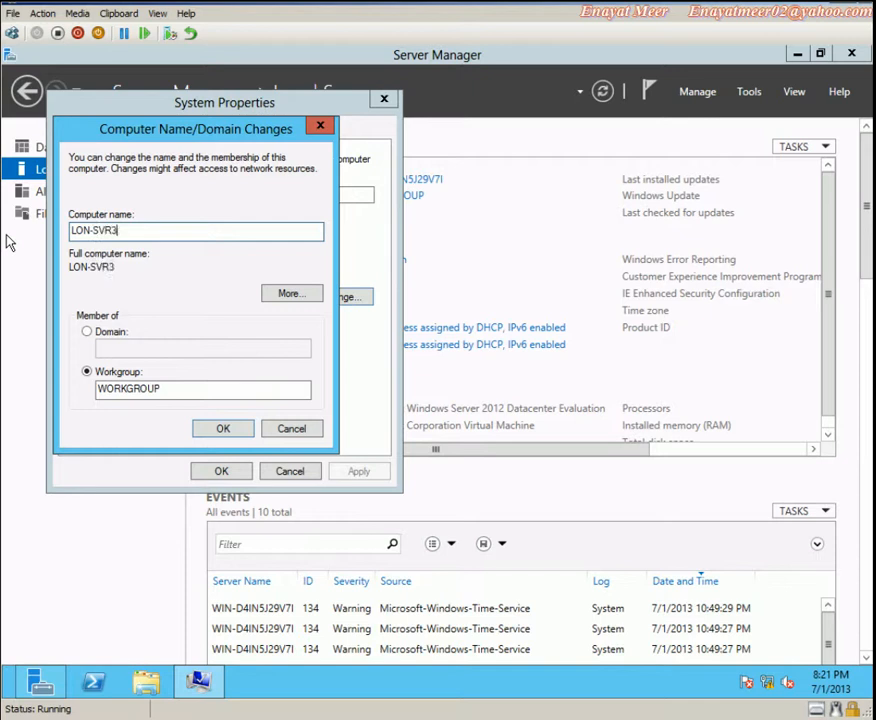
left_click(225, 429)
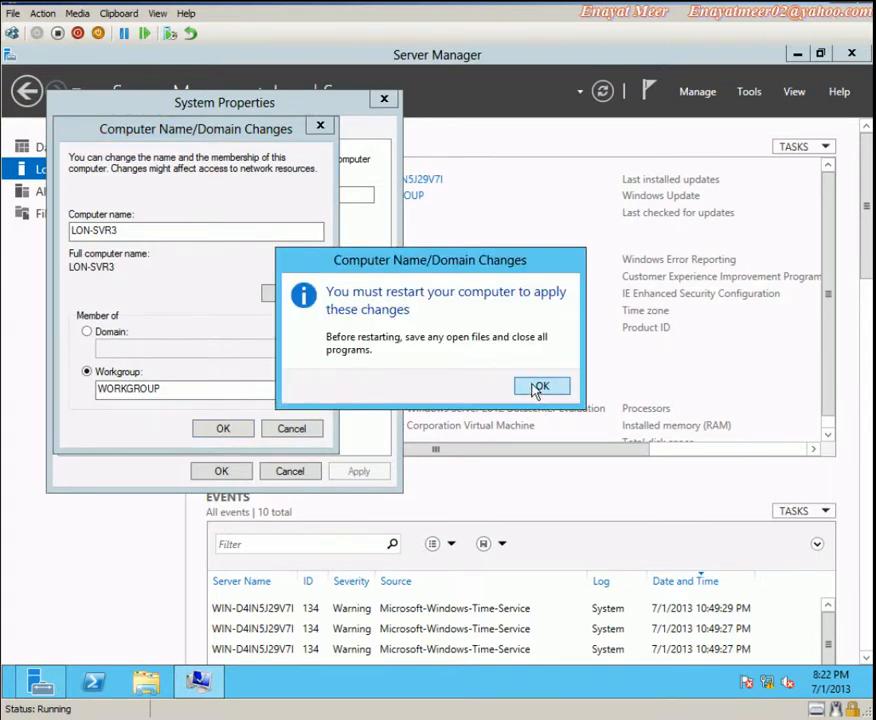
left_click(541, 386)
left_click(220, 474)
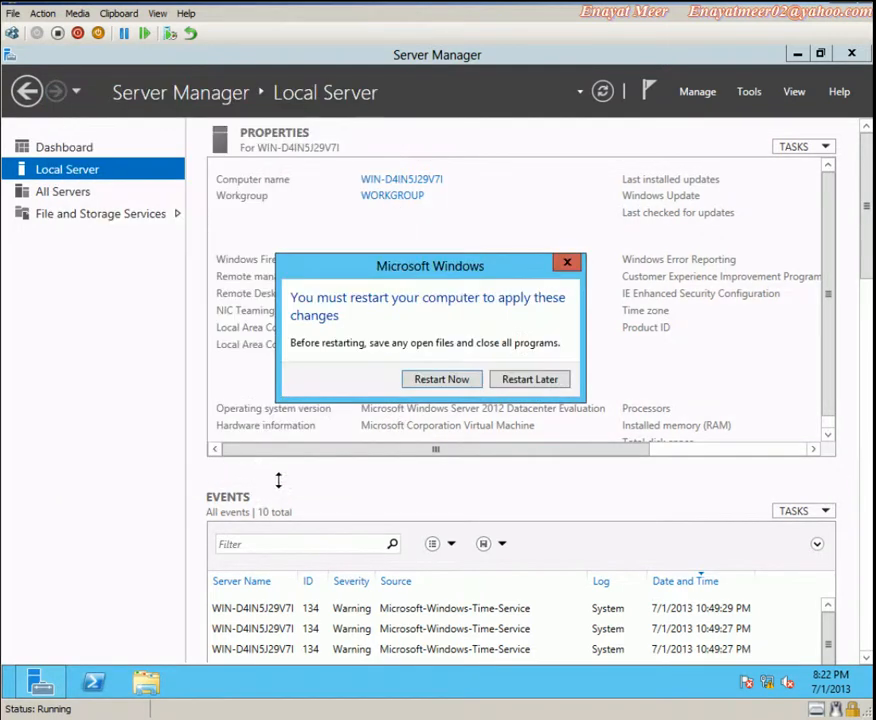
Restart the server now to apply the name change
left_click_drag(494, 270, 551, 524)
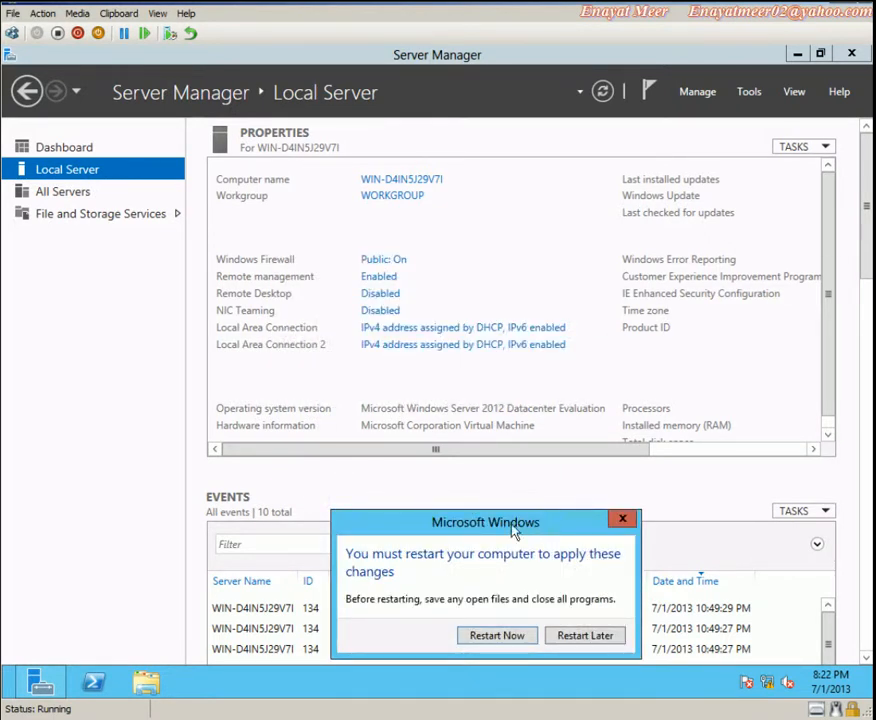
left_click_drag(522, 524, 520, 176)
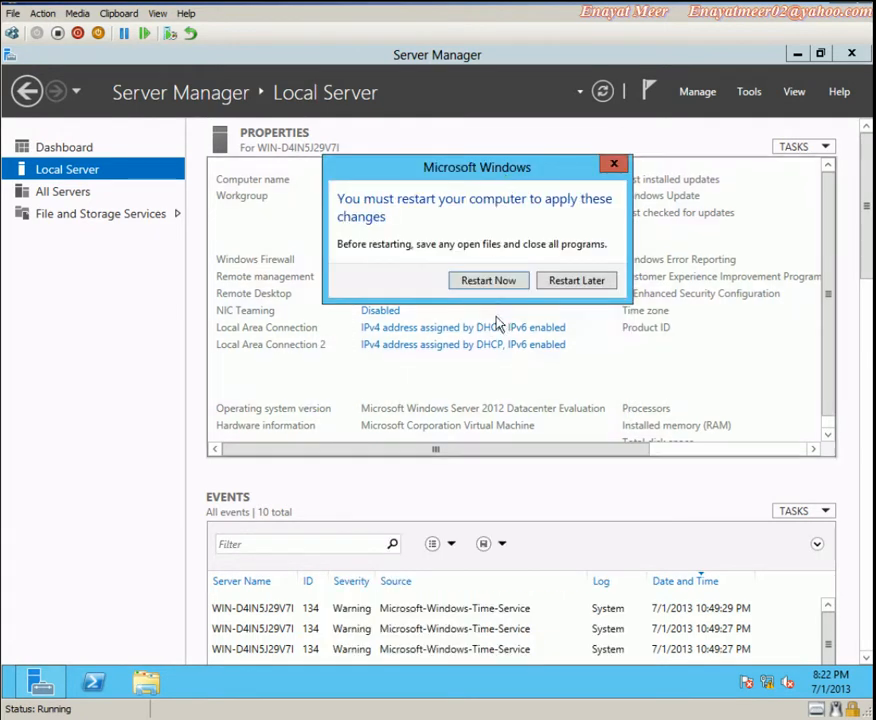
left_click(495, 281)
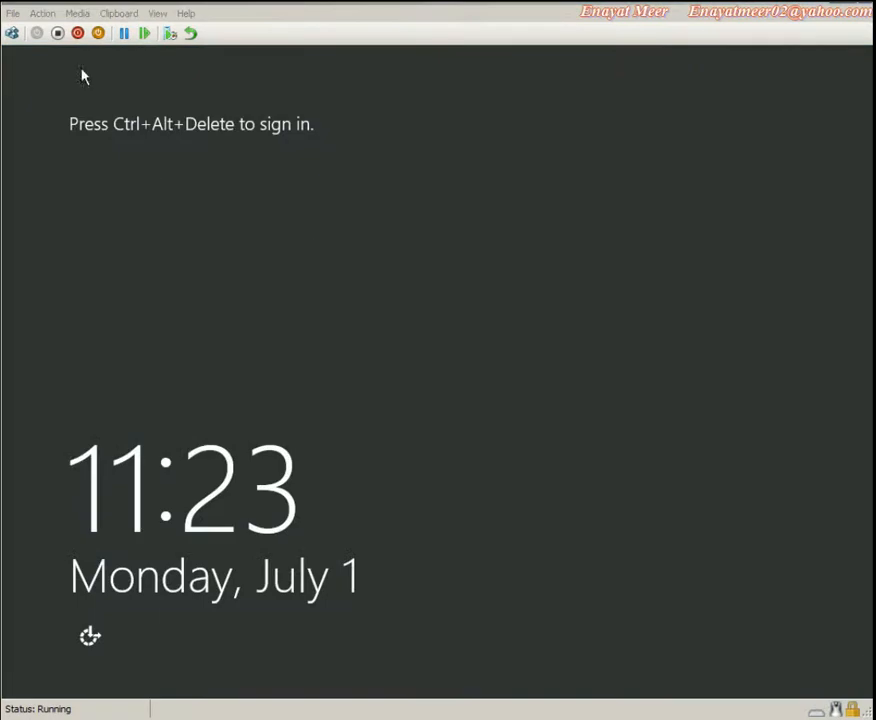
Send Ctrl+Alt+Delete and sign back in with the Administrator password
left_click(43, 14)
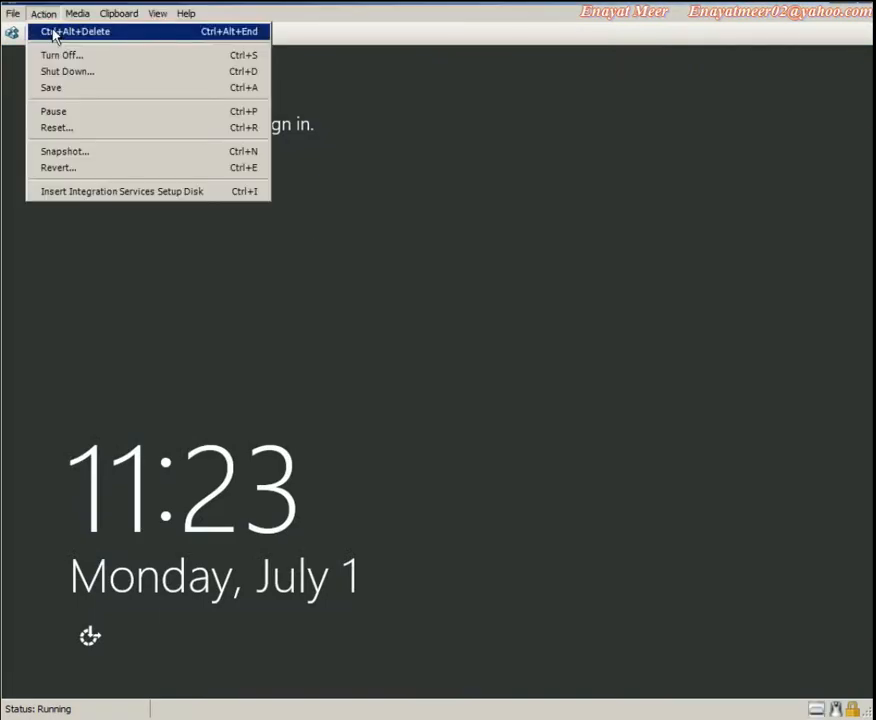
left_click(52, 31)
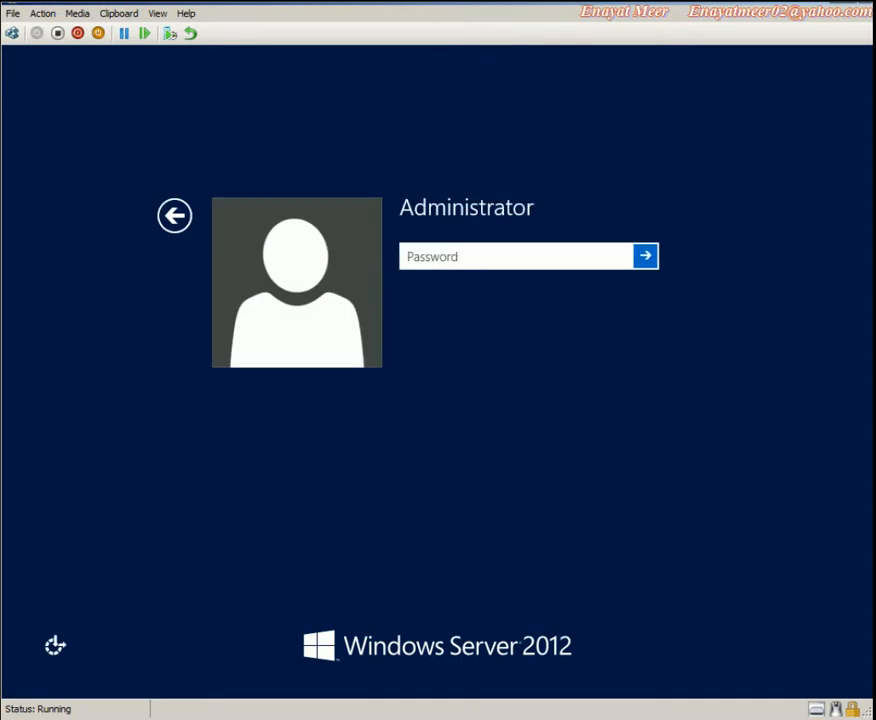
type("********")
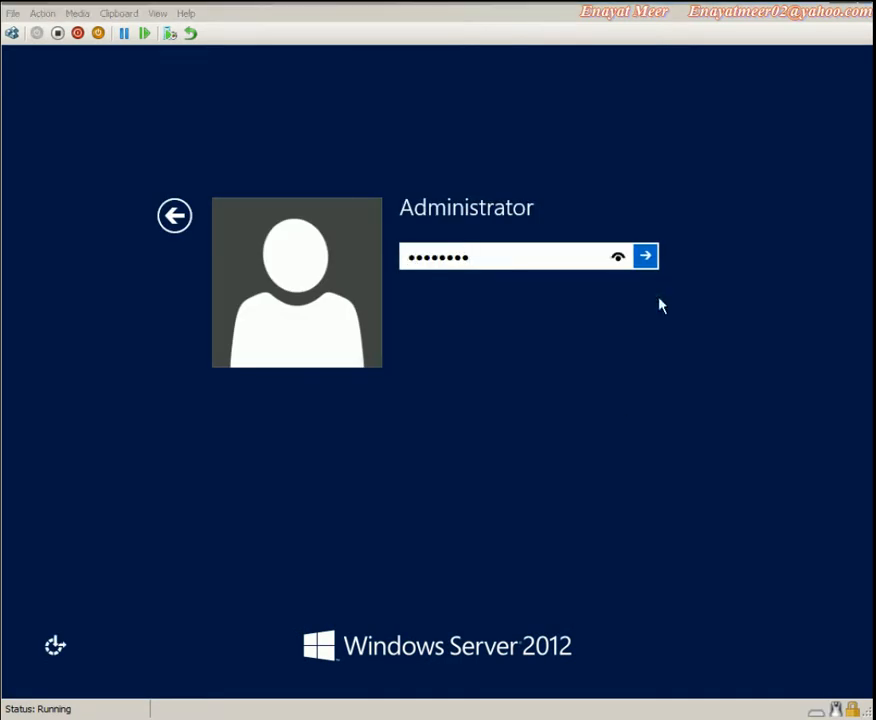
left_click(647, 258)
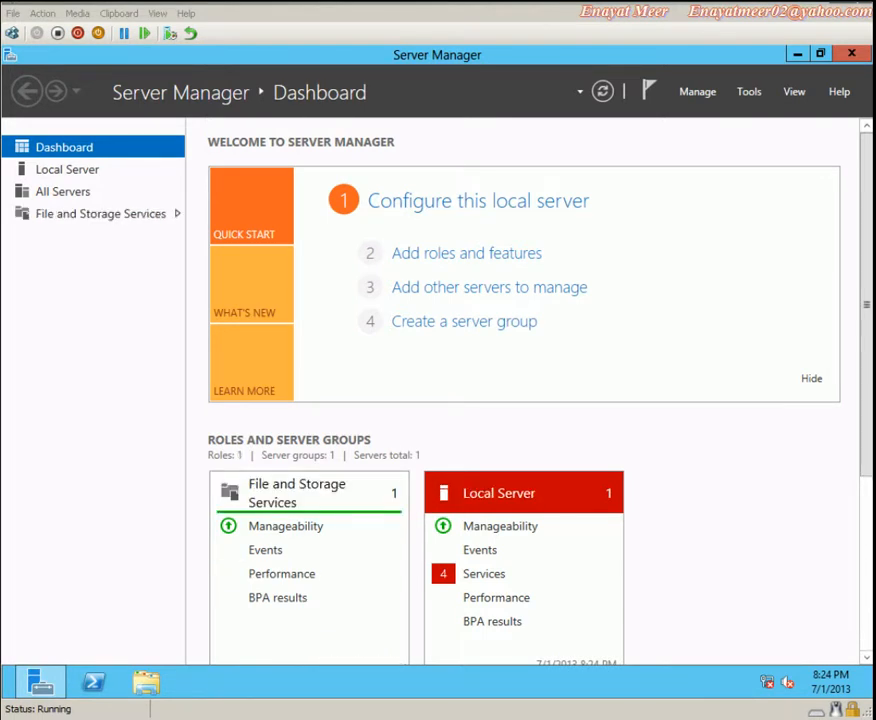
Show the LON-SVR3 Local Server page and open the Date and Time settings from the taskbar clock
left_click(73, 174)
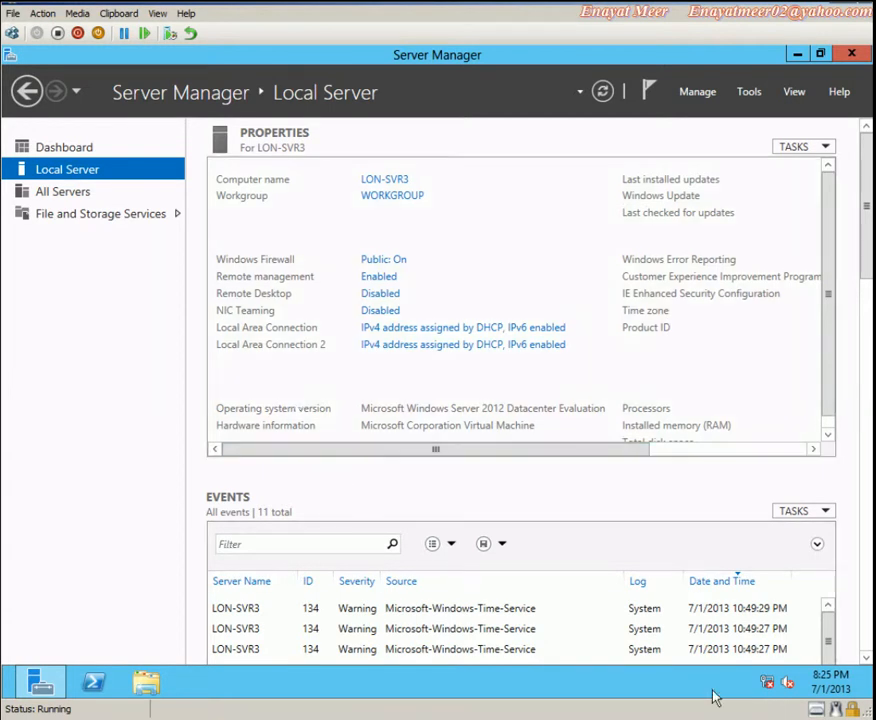
left_click(814, 677)
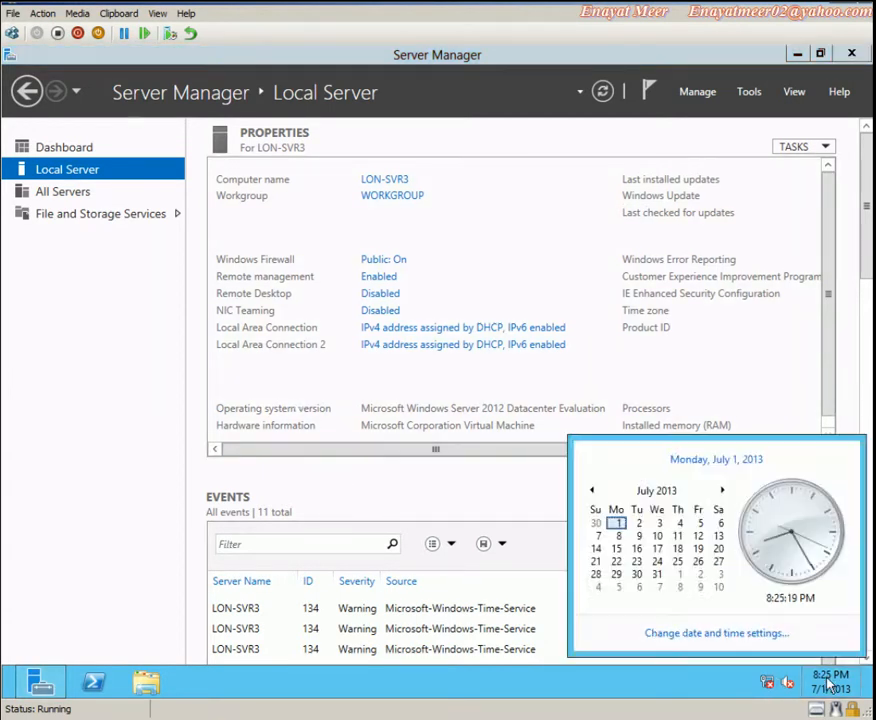
left_click(724, 638)
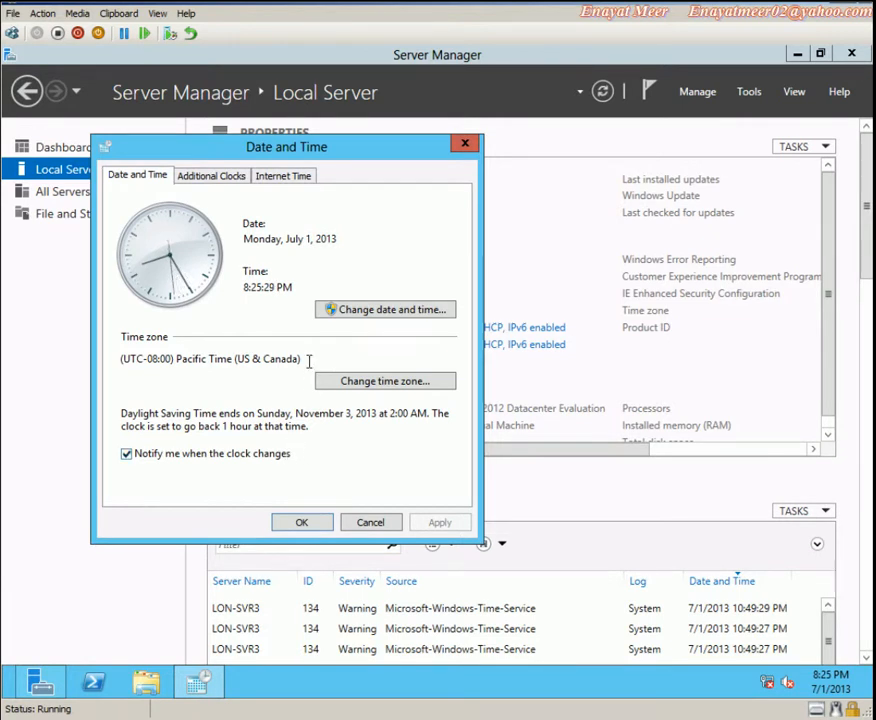
Change the time zone to (UTC-05:00) Eastern Time (US & Canada)
left_click(383, 310)
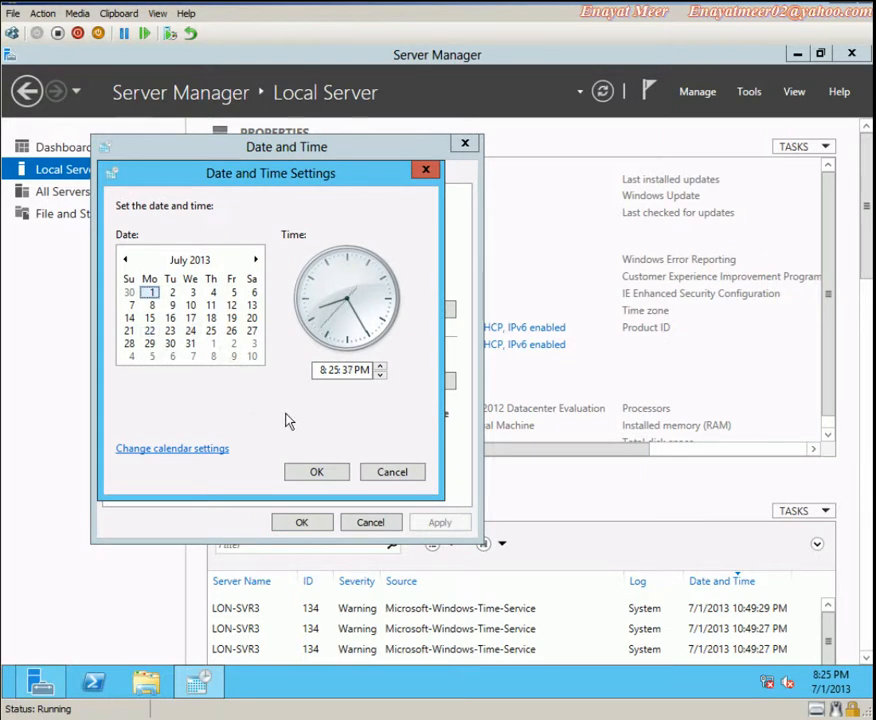
left_click(319, 369)
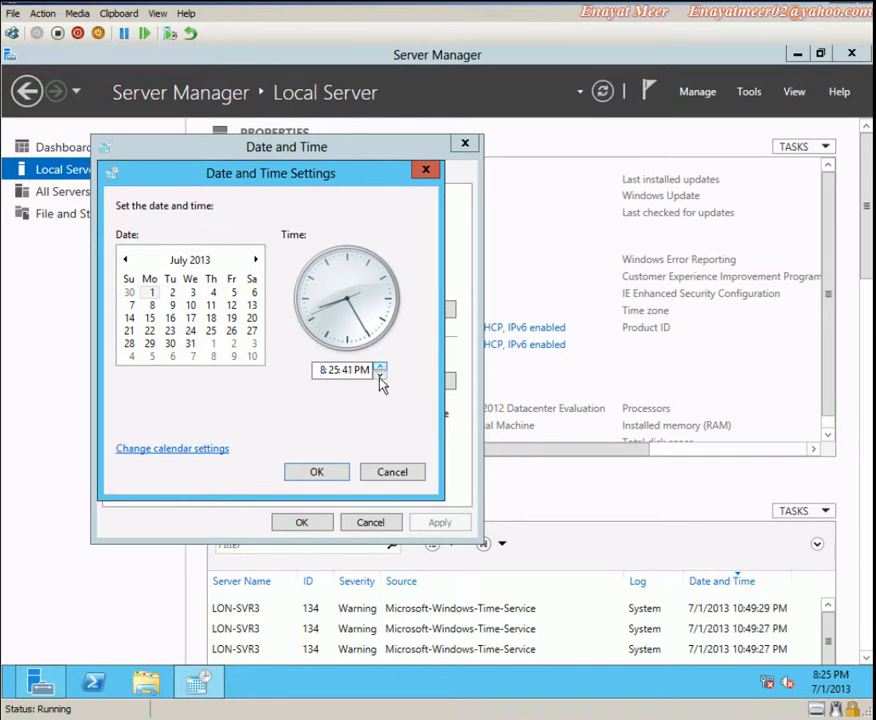
left_click(397, 473)
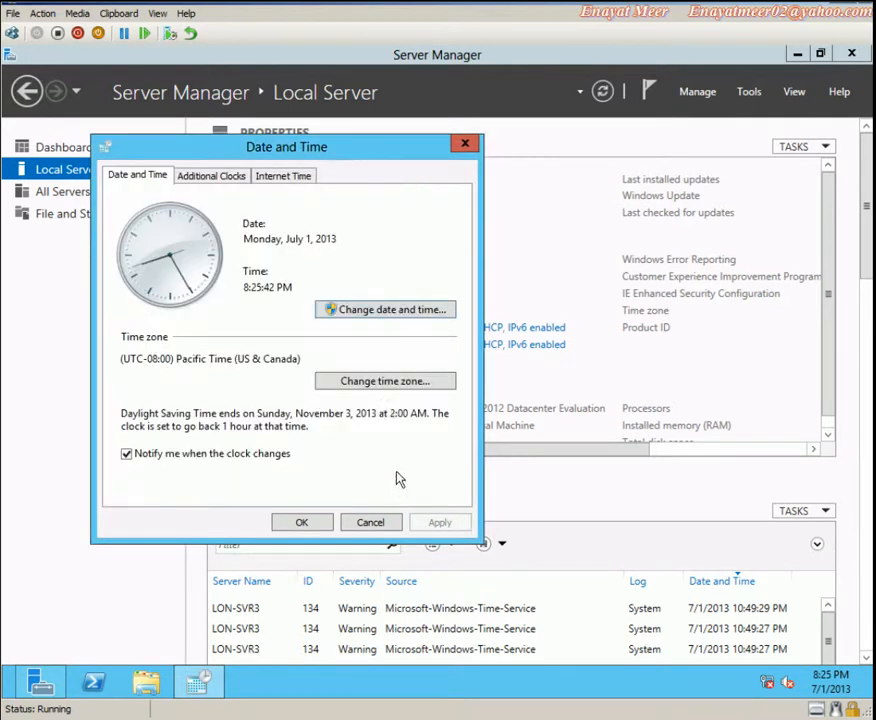
left_click(379, 389)
left_click(448, 248)
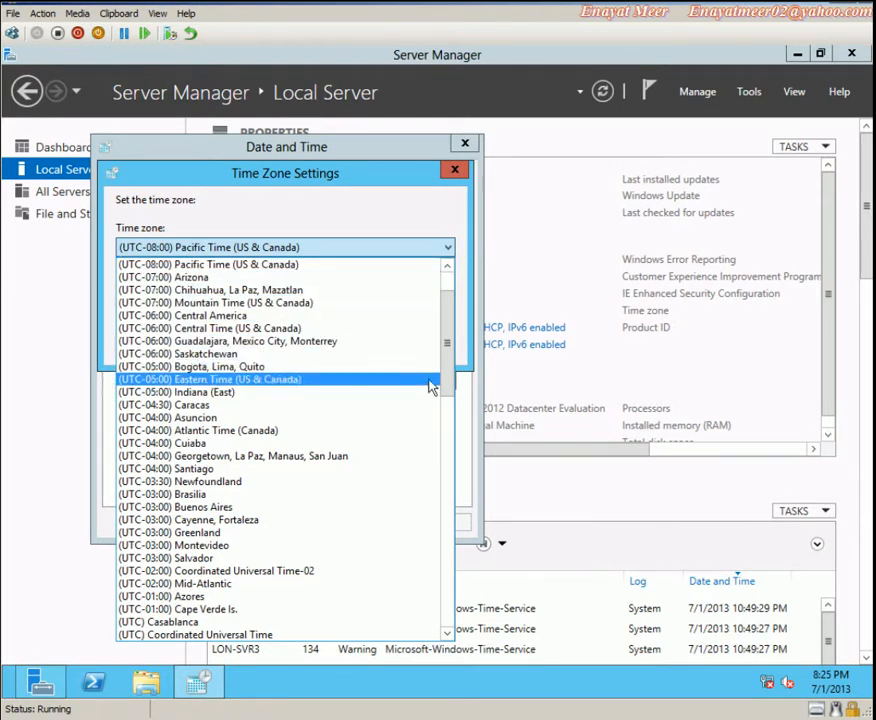
scroll(448, 354, "up", 2)
left_click_drag(450, 345, 442, 418)
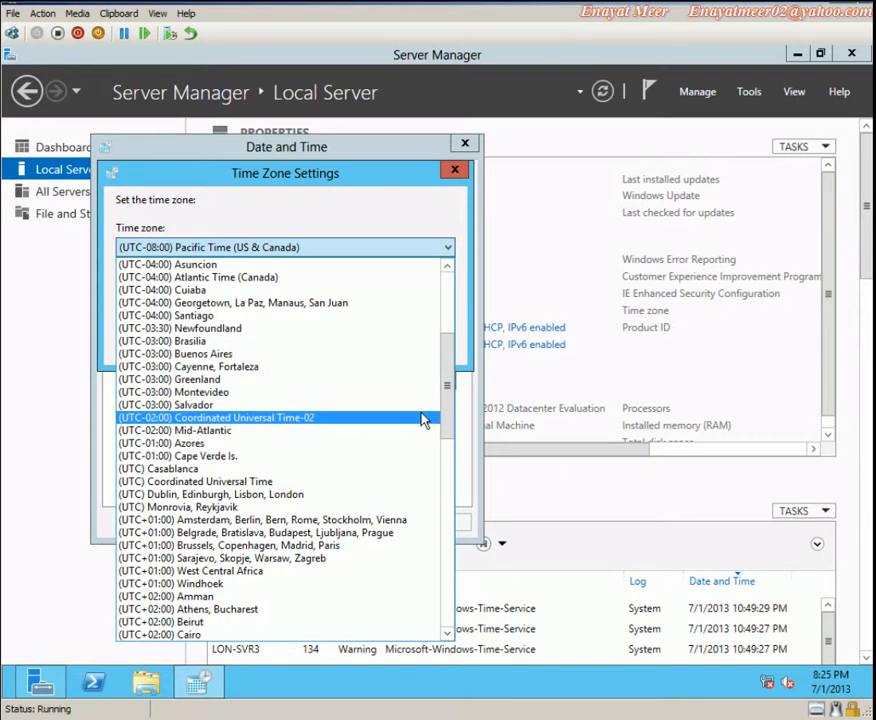
scroll(422, 420, "down", 1)
scroll(422, 420, "down", 4)
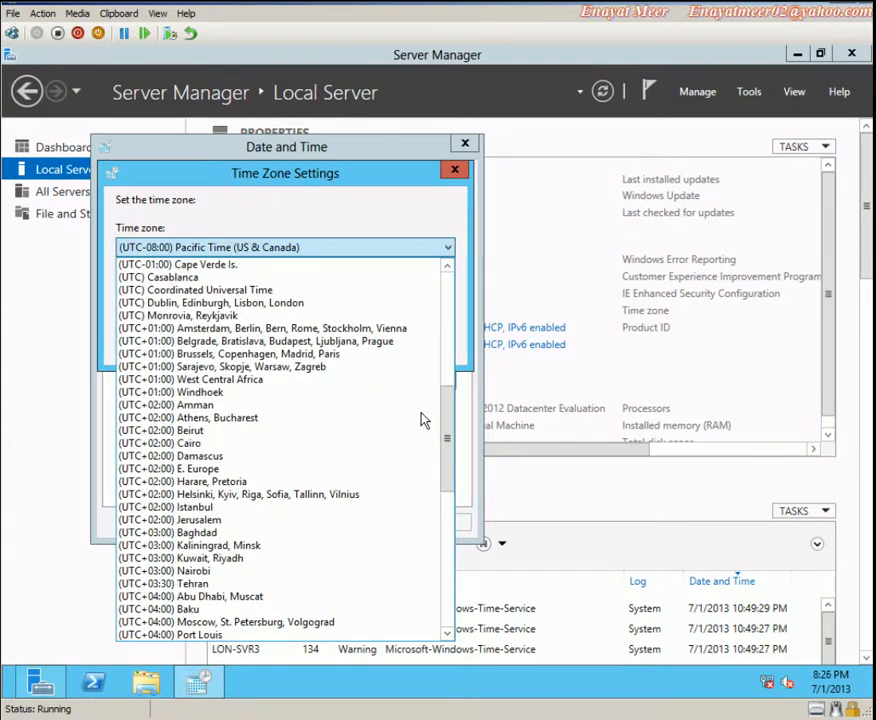
scroll(422, 420, "up", 1)
scroll(422, 420, "up", 1)
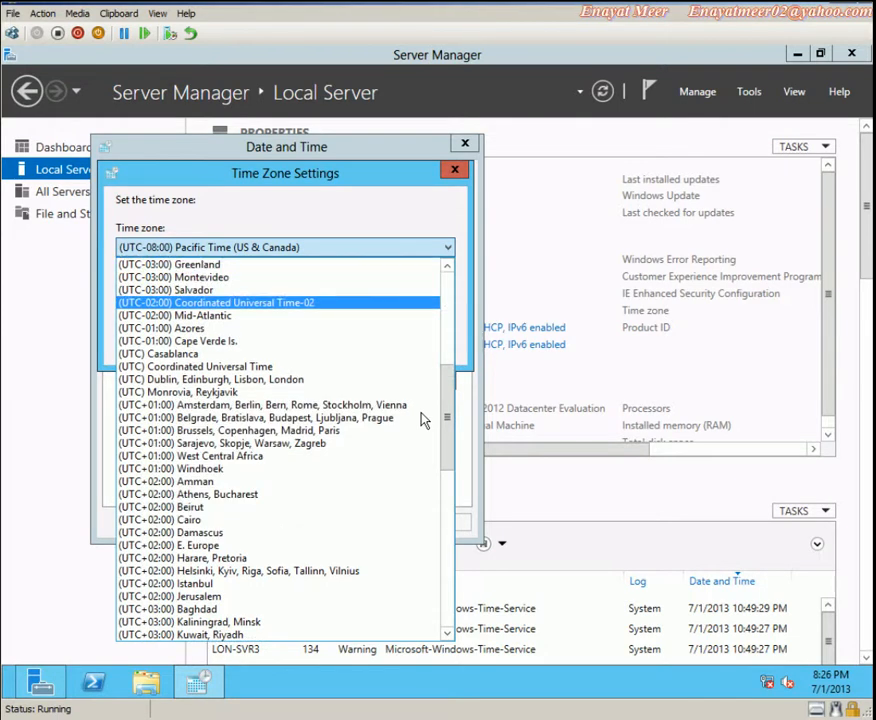
scroll(422, 420, "up", 1)
scroll(422, 420, "up", 4)
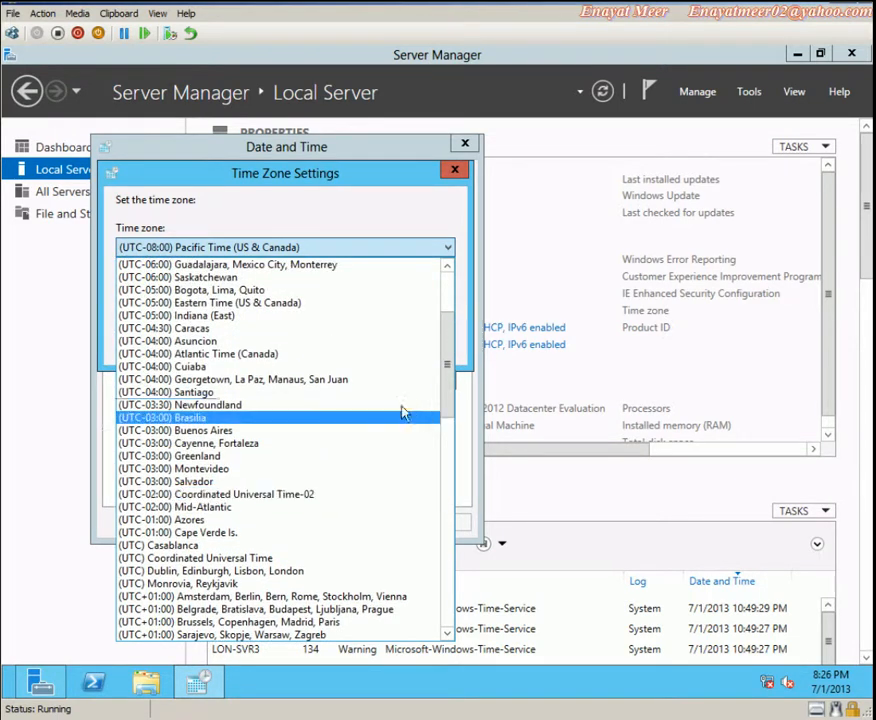
left_click(258, 305)
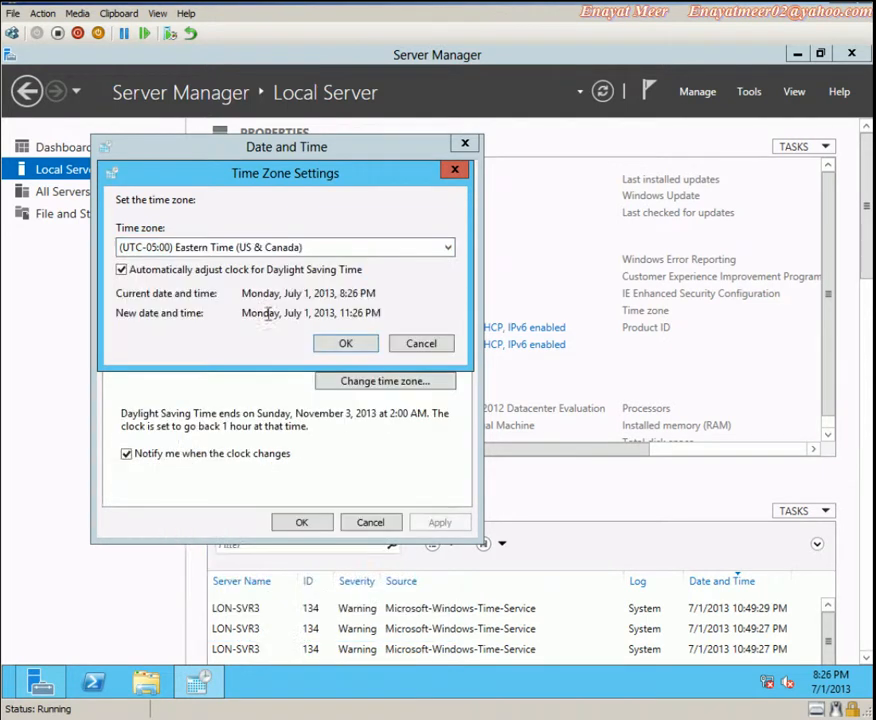
left_click(334, 345)
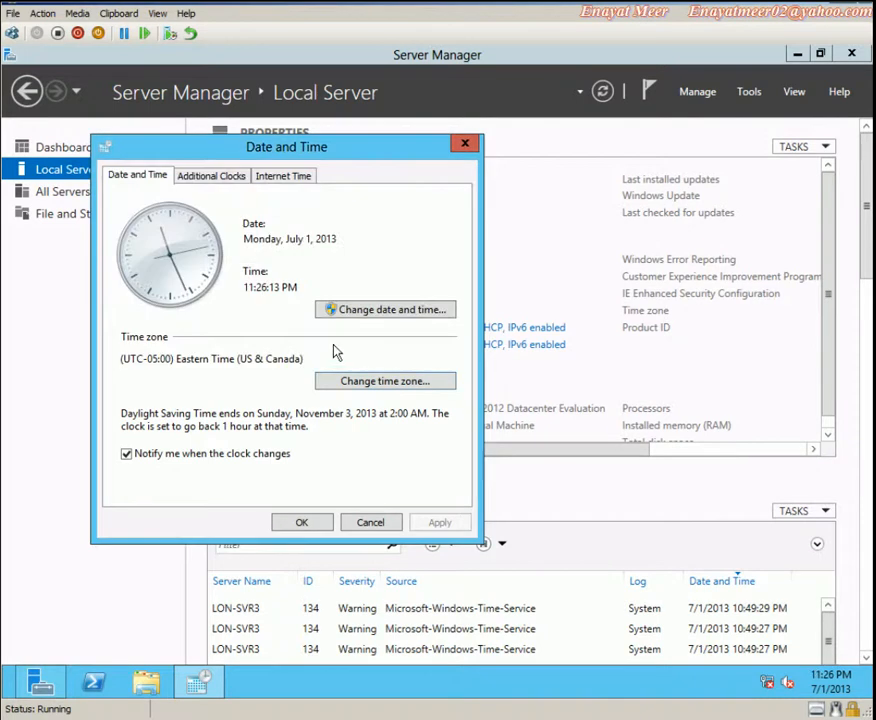
Leave the date and time unchanged and close the Date and Time dialog with OK
left_click(372, 313)
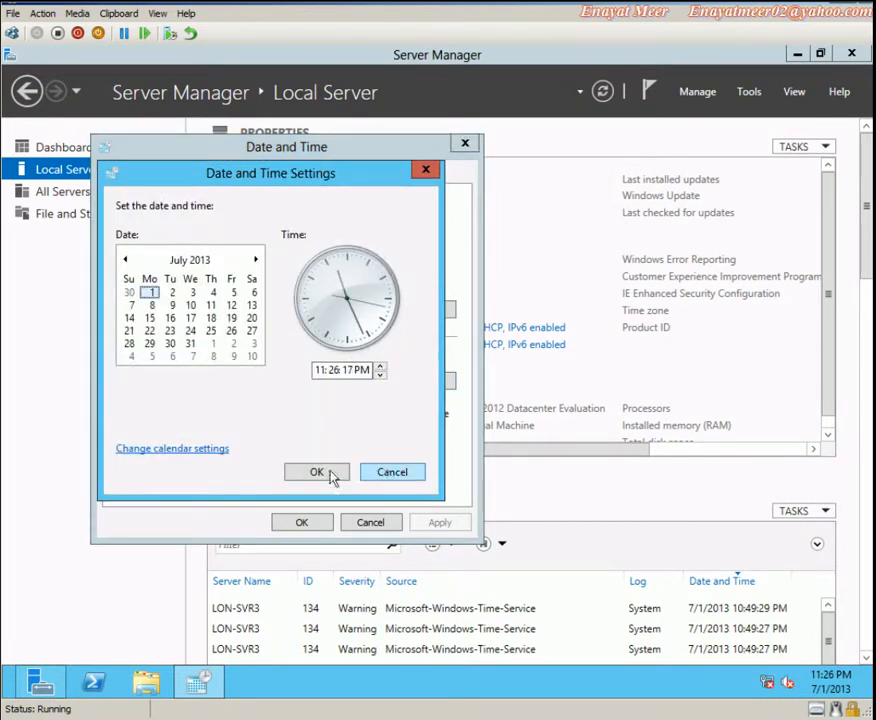
left_click(362, 476)
left_click(301, 523)
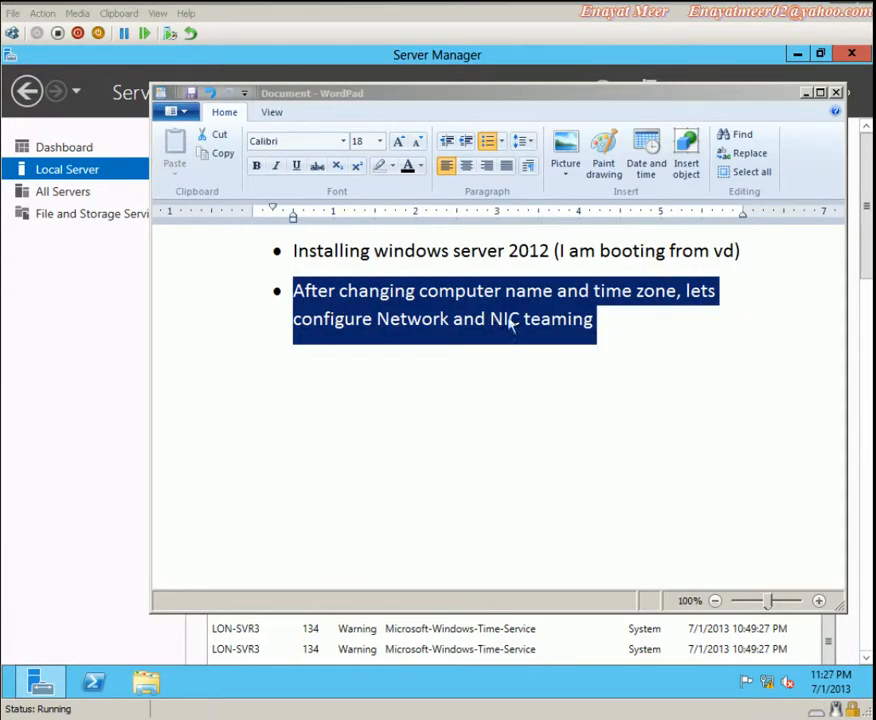
Start a new bullet line after the NIC teaming note in WordPad
left_click(615, 325)
left_click(600, 320)
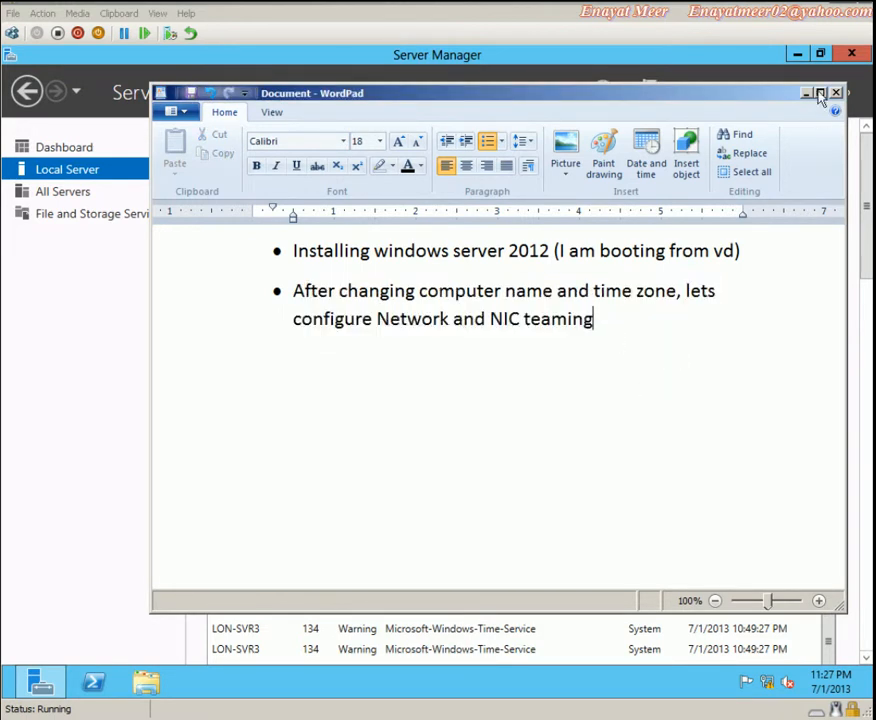
key("Return")
Minimize WordPad and show the desktop
left_click(807, 94)
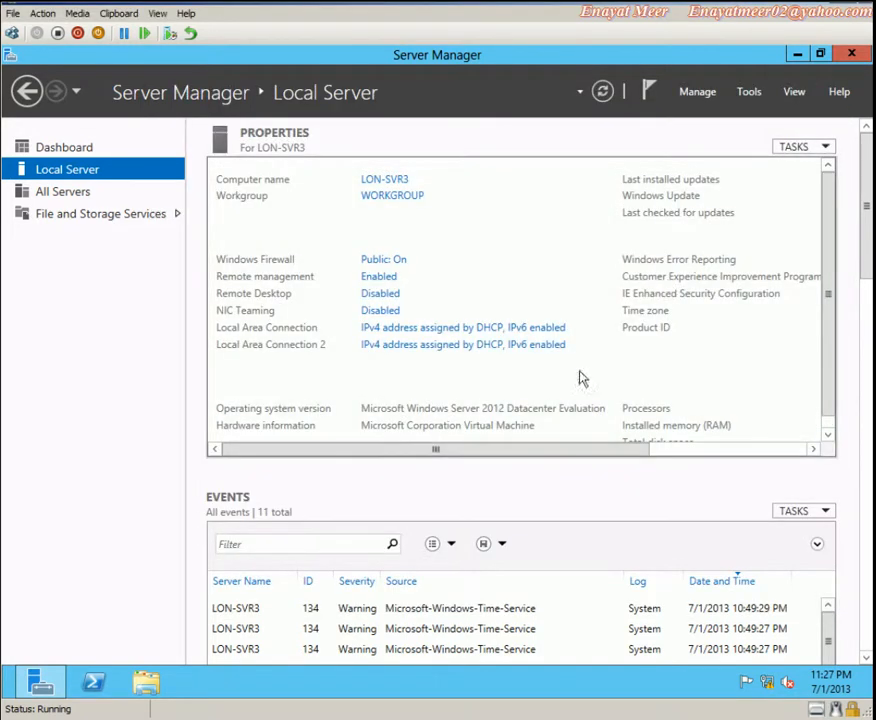
mouse_move(863, 690)
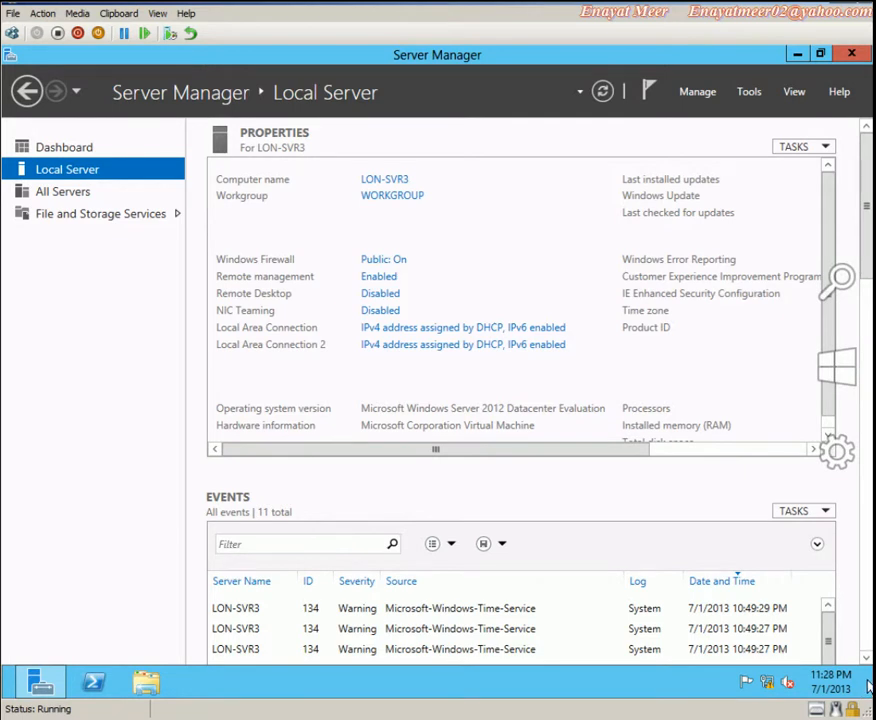
left_click(867, 686)
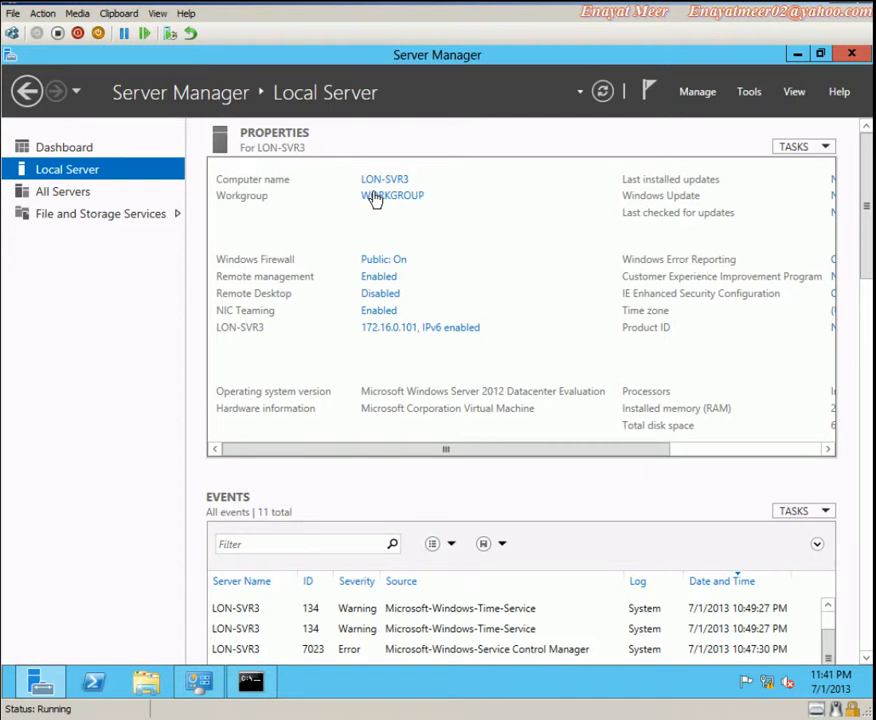
From the WORKGROUP link, open Computer Name/Domain Changes and choose Domain membership
left_click(389, 199)
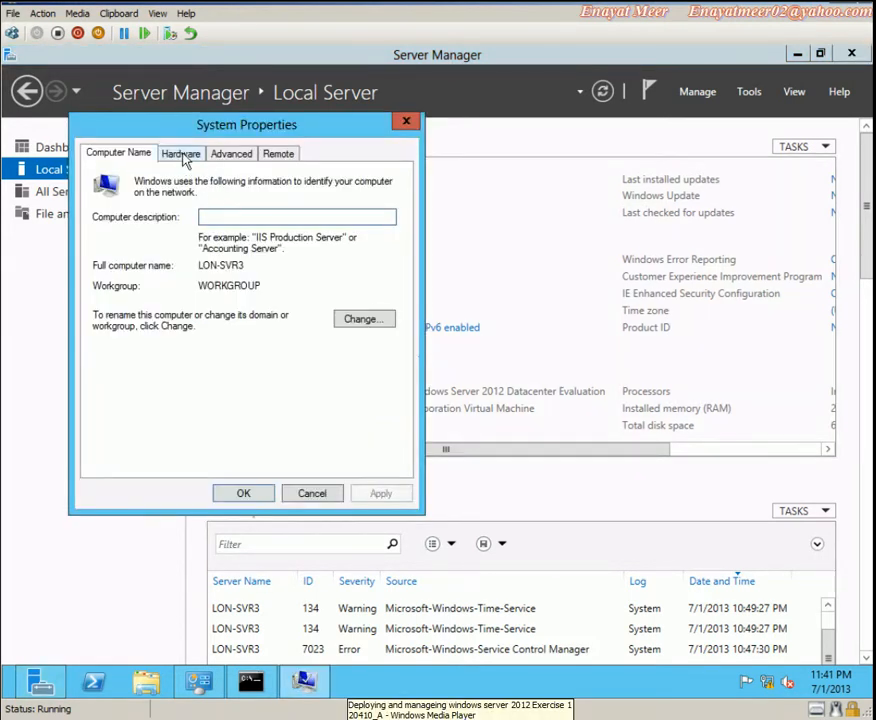
left_click(369, 321)
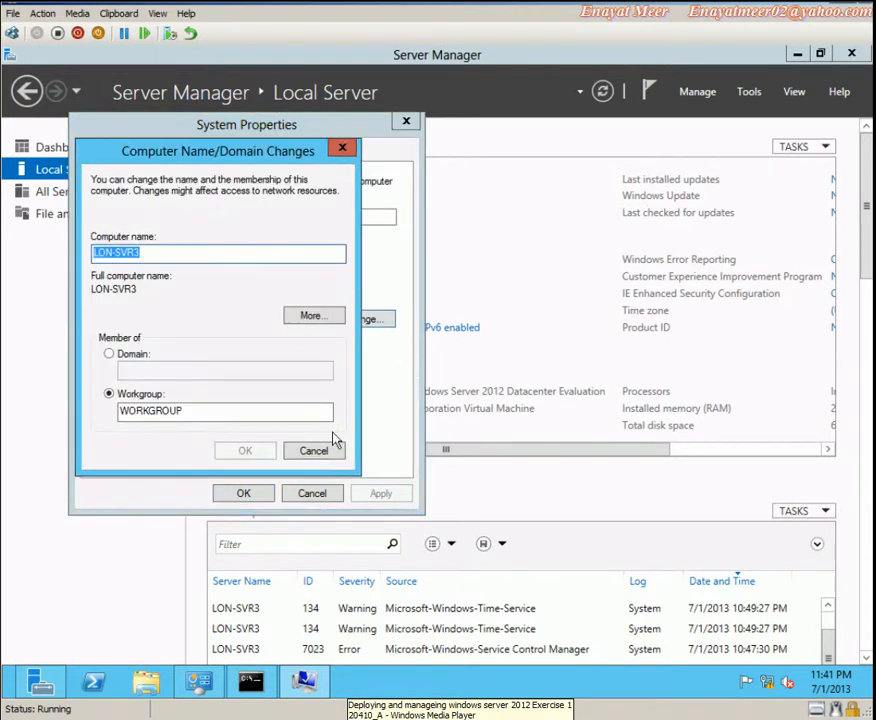
left_click(109, 354)
left_click(132, 371)
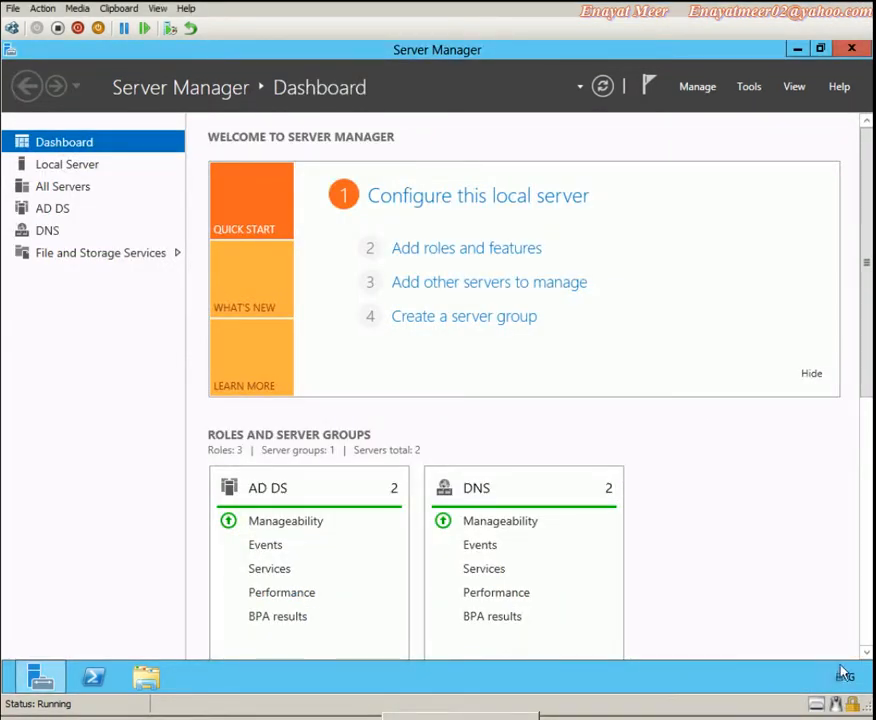
Open a Command Prompt via Search and run hostname to confirm the name LON-DC1
mouse_move(868, 680)
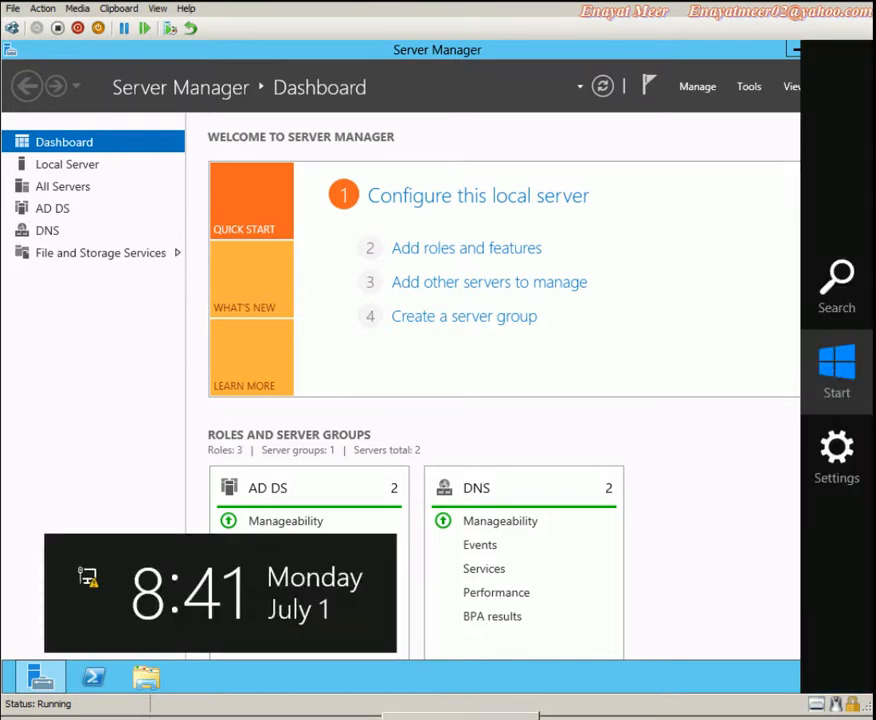
left_click(845, 292)
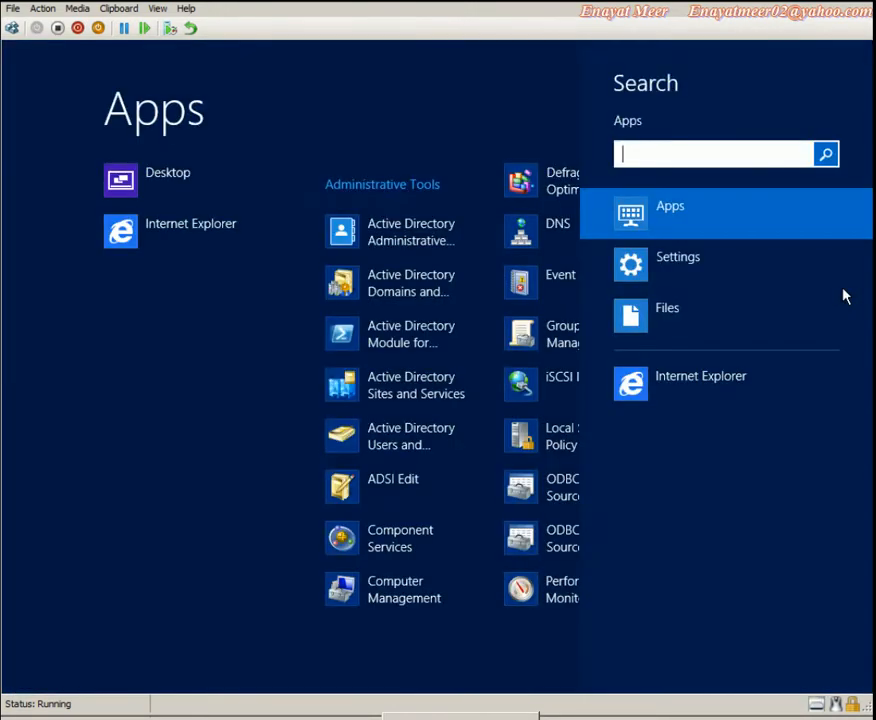
type("cmd")
key("Return")
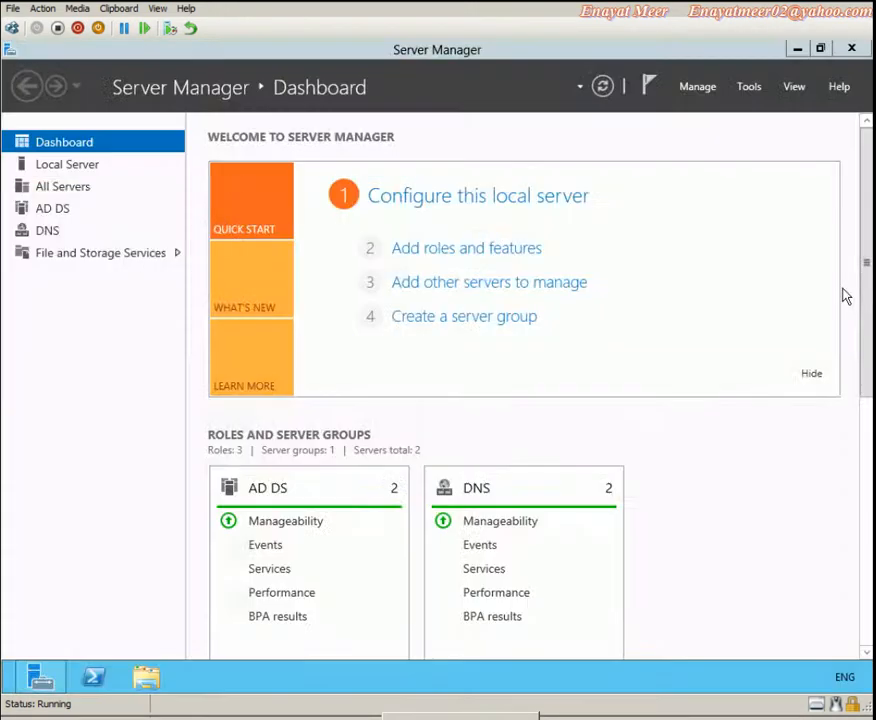
type("hostnam")
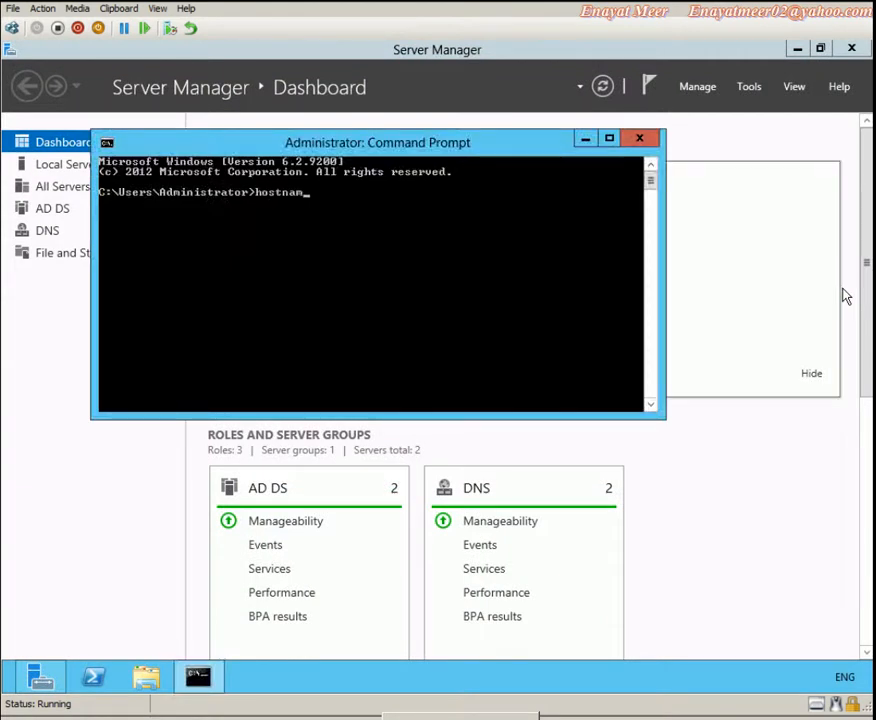
type("e")
key("Return")
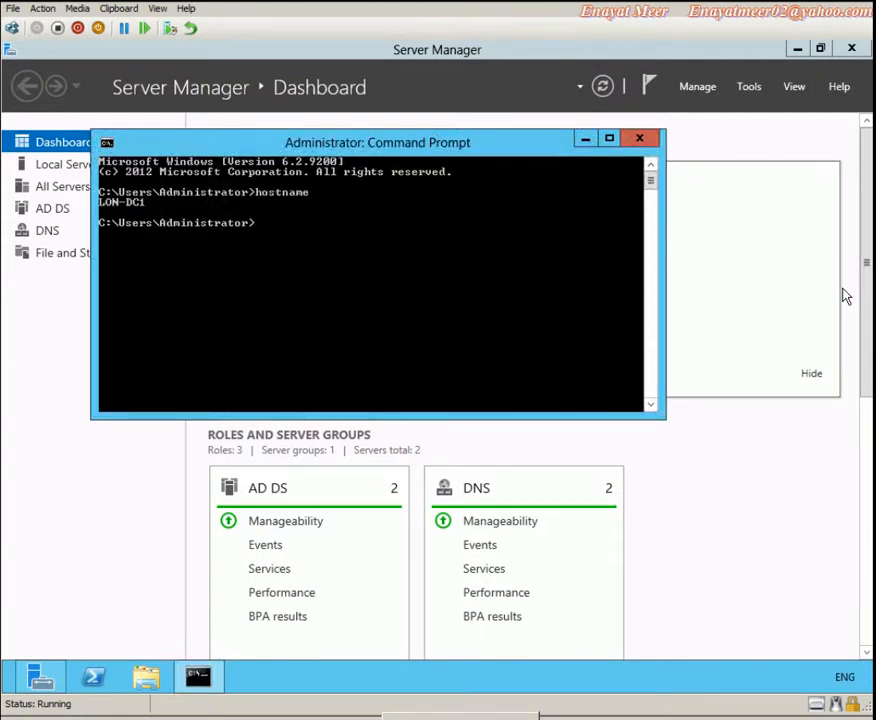
Run dsa.msc and expand the Adatum.com domain in Active Directory Users and Computers
type("dsa.msc")
key("Return")
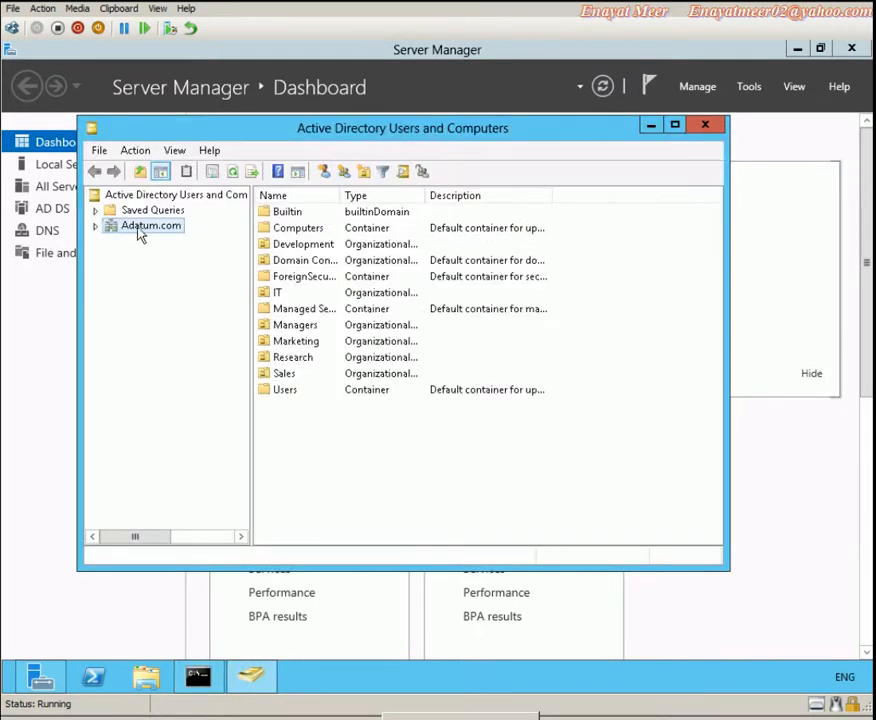
left_click(96, 227)
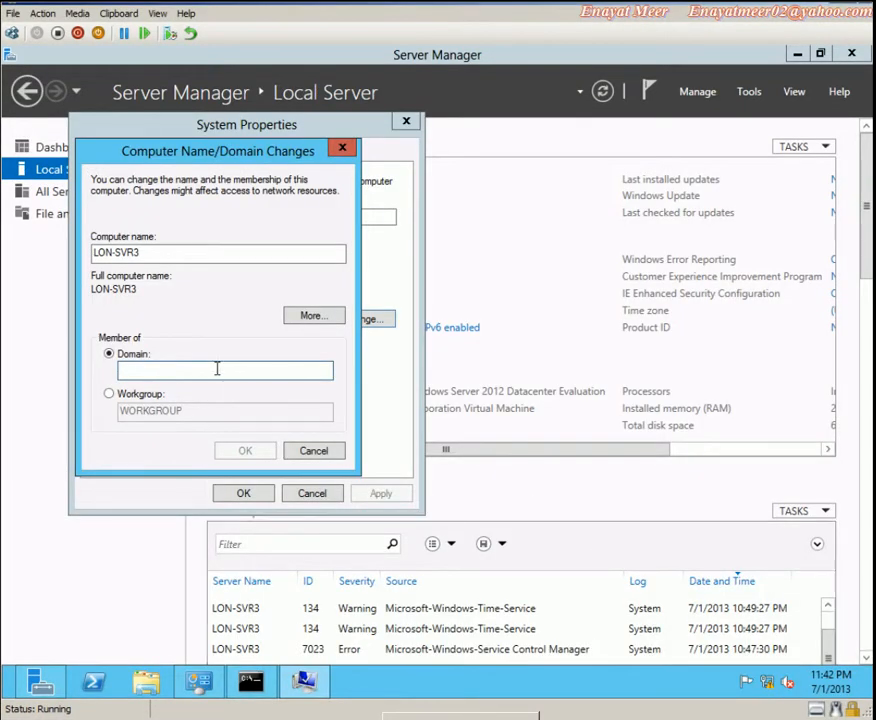
Enter Adatum.com as LON-SVR3's domain and confirm with OK
type("Adatum.com")
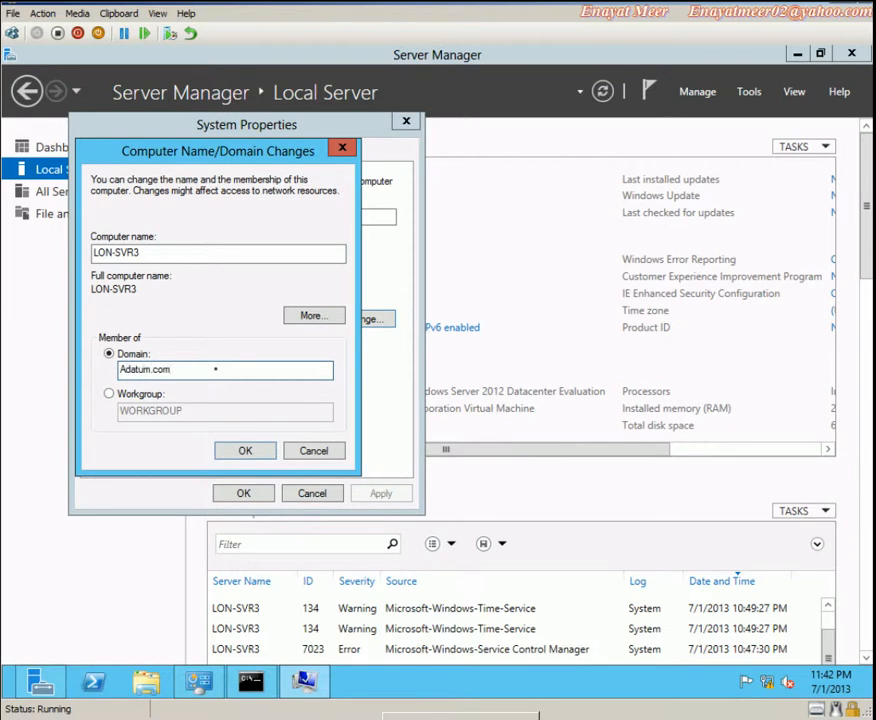
left_click(245, 448)
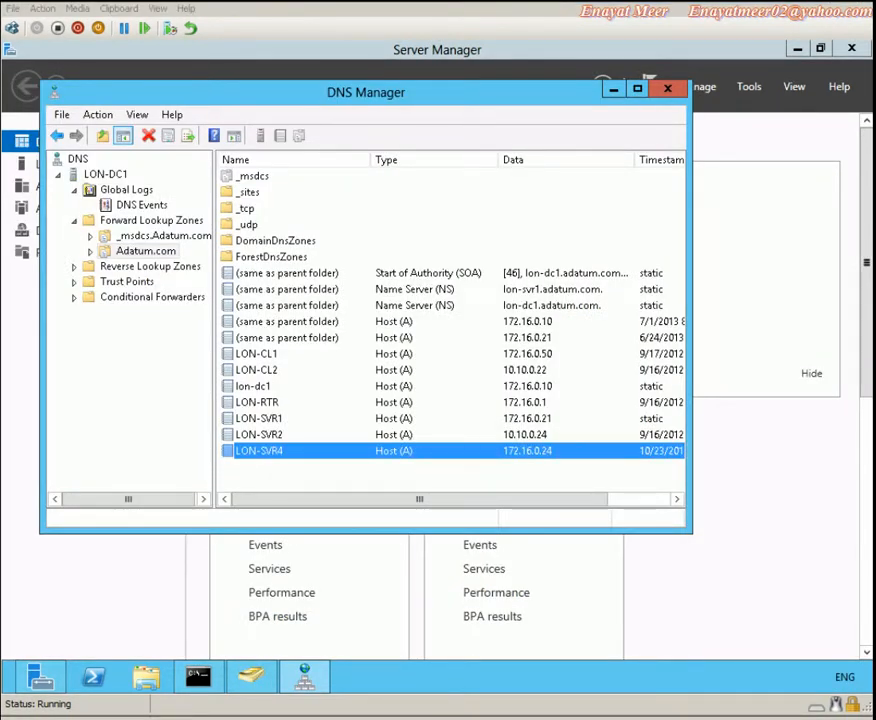
Add the WordPad bullet 'DNS A host record of LON-SVR3 is missing from DNs'
key("alt+Tab")
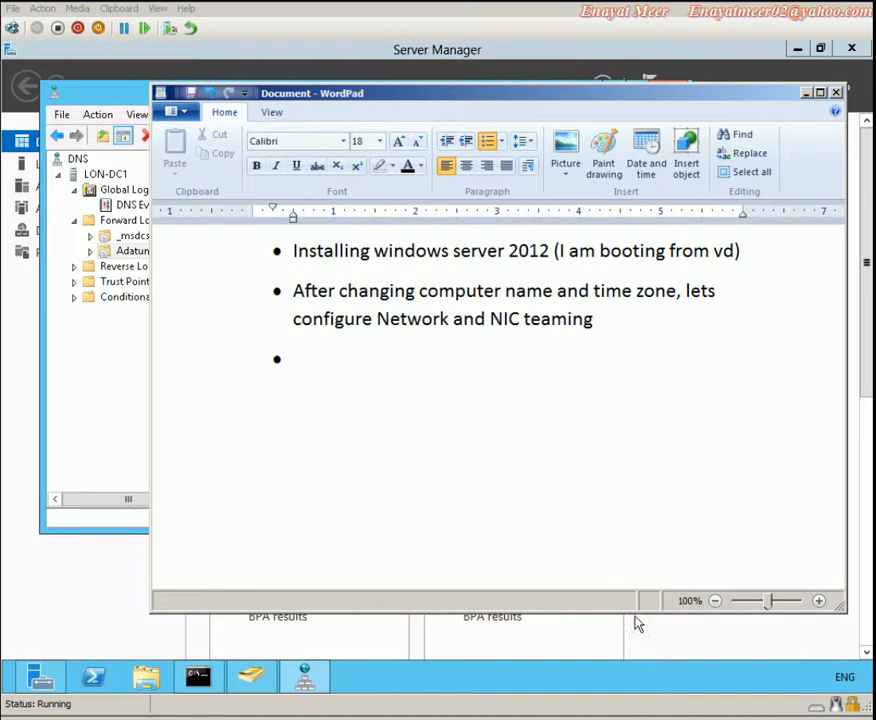
type("DNS a ho")
key("BackSpace")
key("BackSpace")
key("BackSpace")
key("BackSpace")
type("A ho")
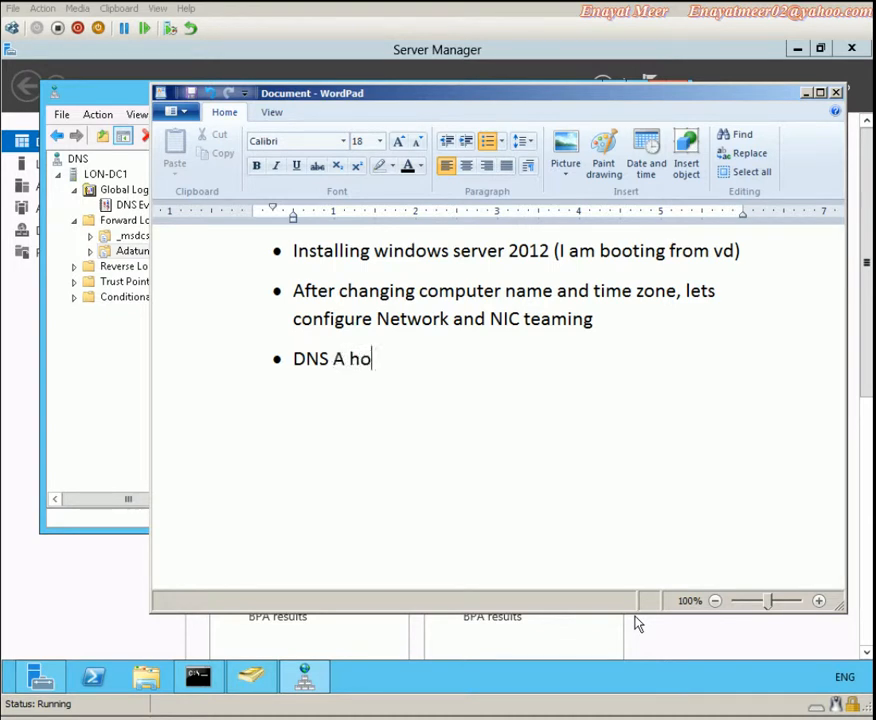
type("st record of")
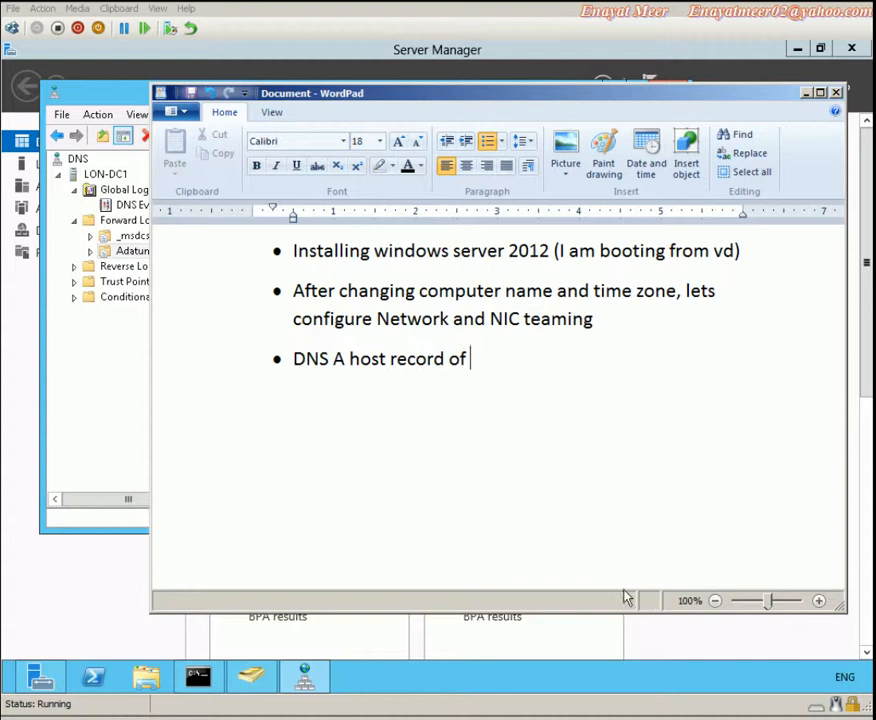
left_click_drag(459, 98, 524, 216)
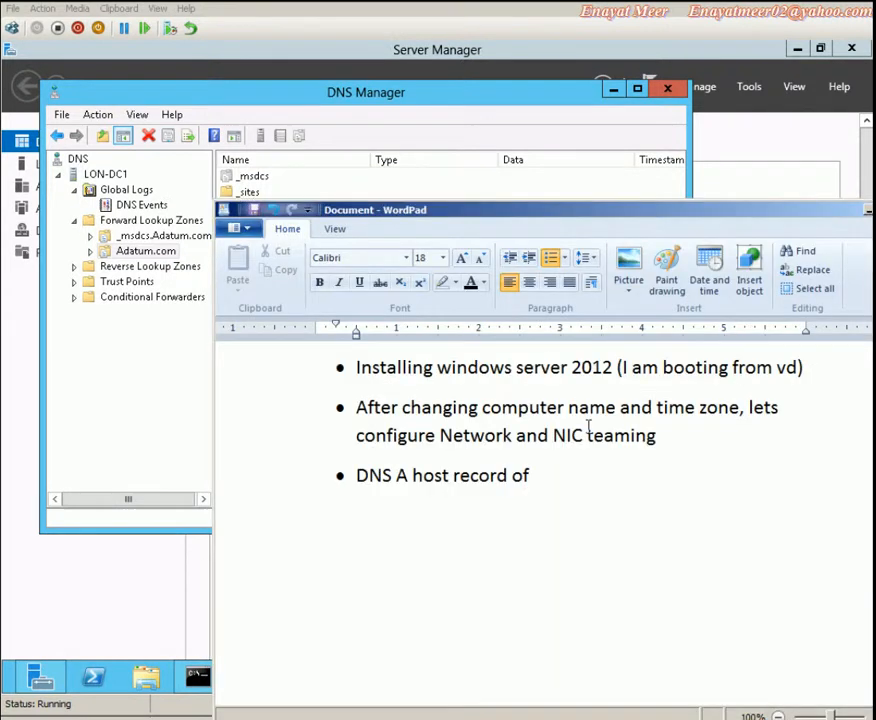
type("LON-SVR")
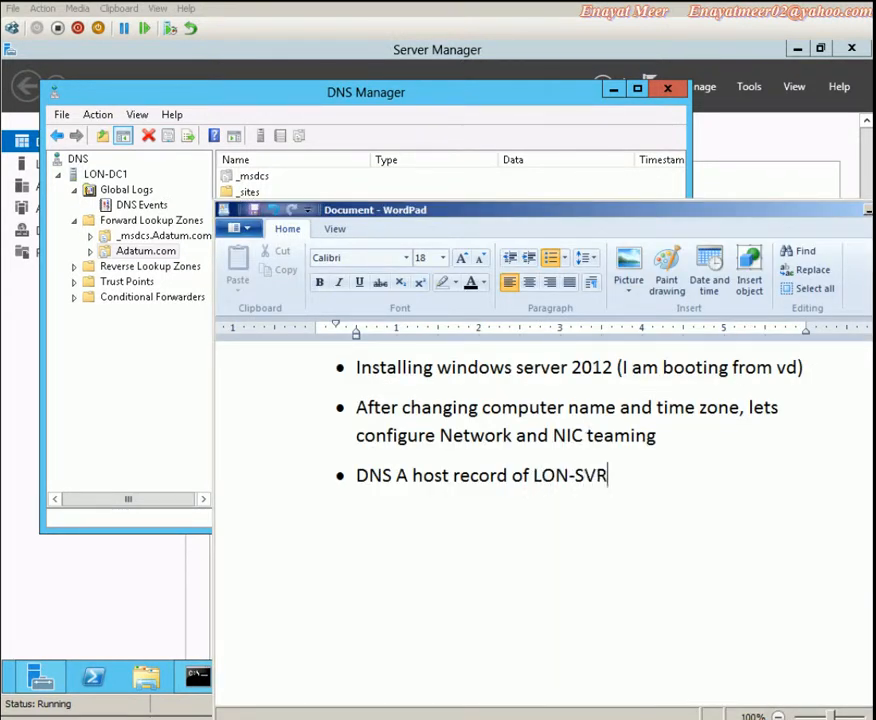
type("3 is missing from ")
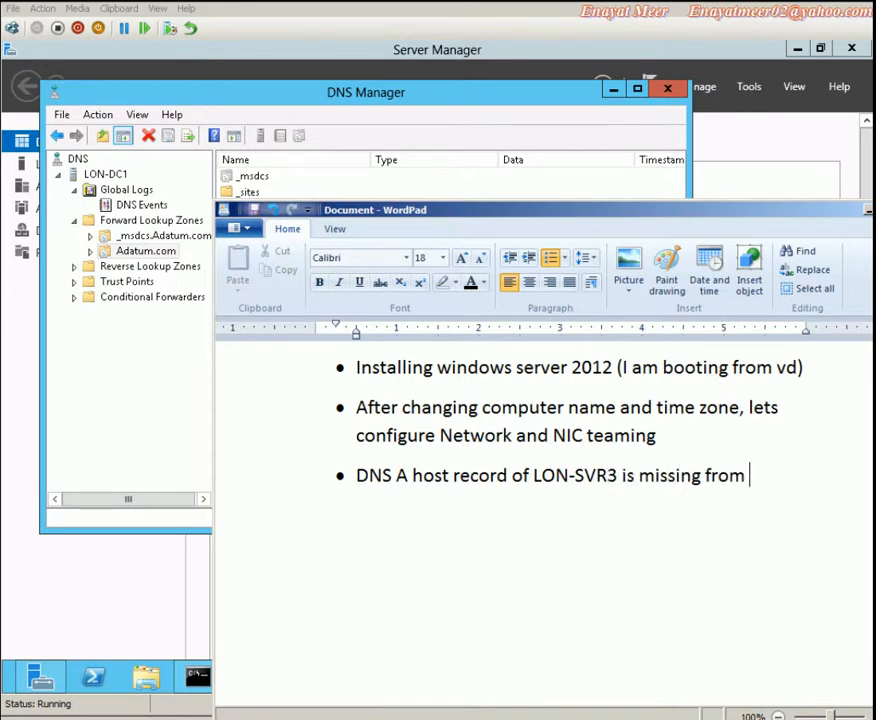
type("DNs")
Minimize WordPad and inspect the LON-SVR1, LON-SVR2 and LON-SVR4 host records
left_click(869, 211)
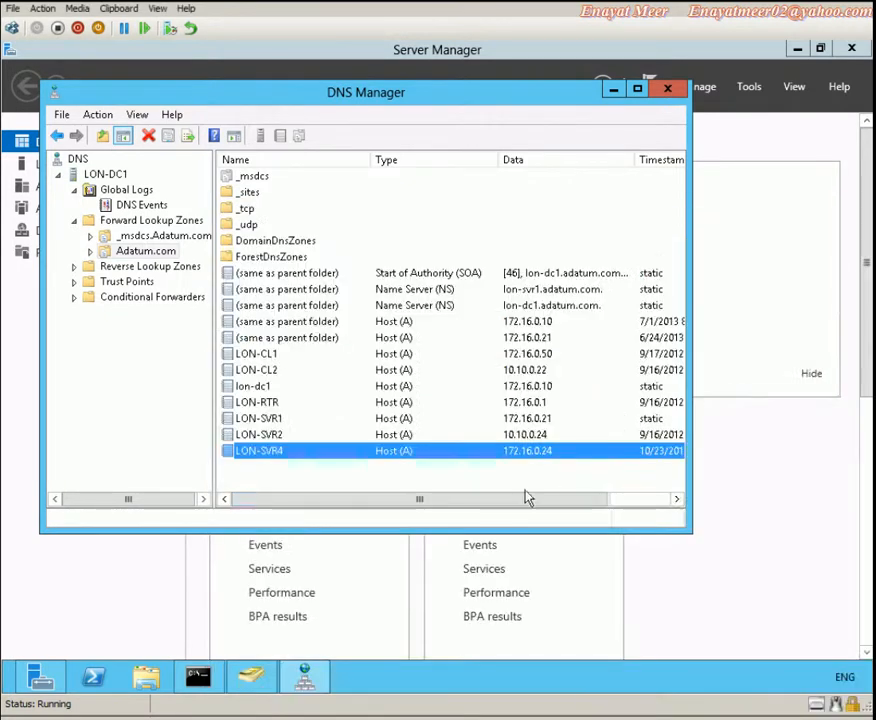
left_click(268, 420)
left_click(263, 437)
left_click(265, 452)
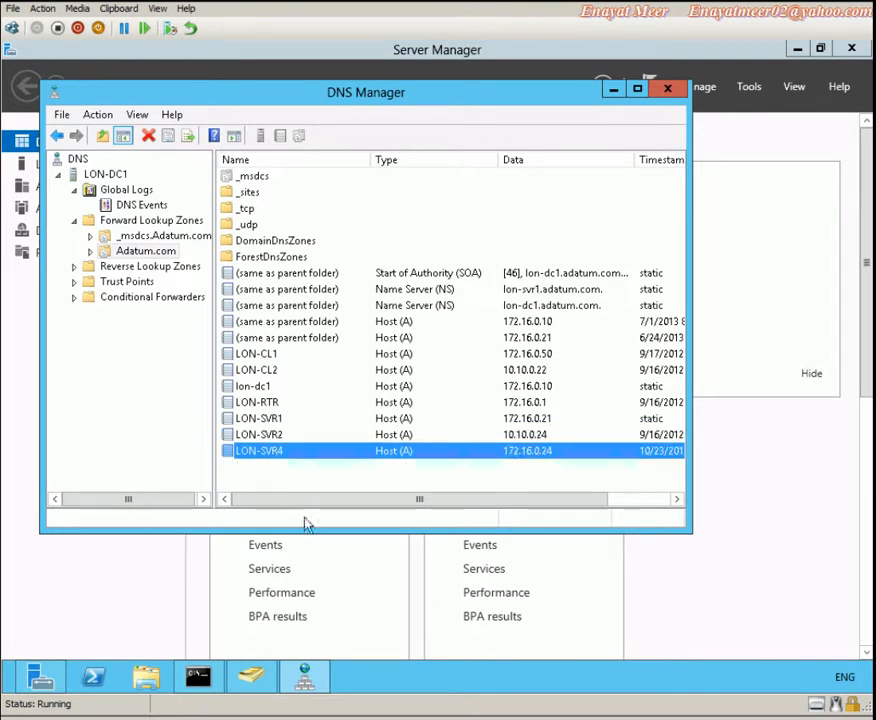
Restart the DNS Server service on LON-DC1
left_click(100, 175)
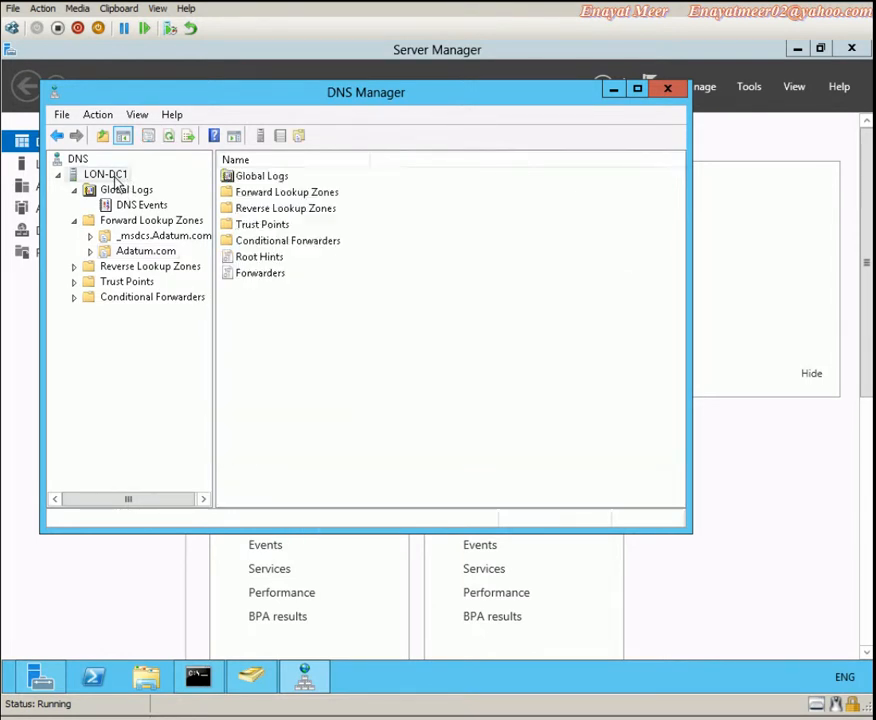
right_click(112, 177)
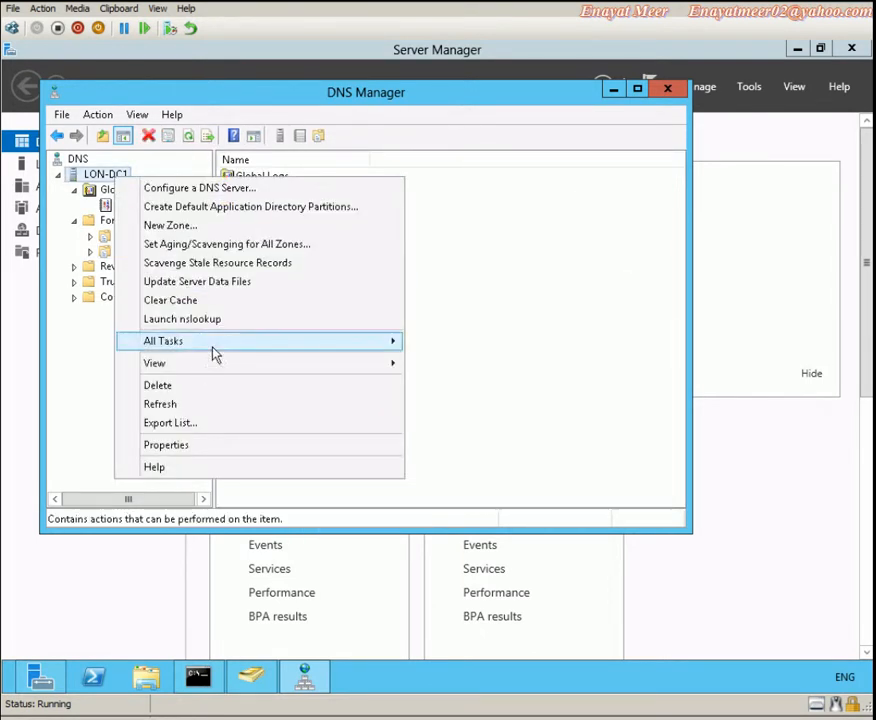
mouse_move(215, 352)
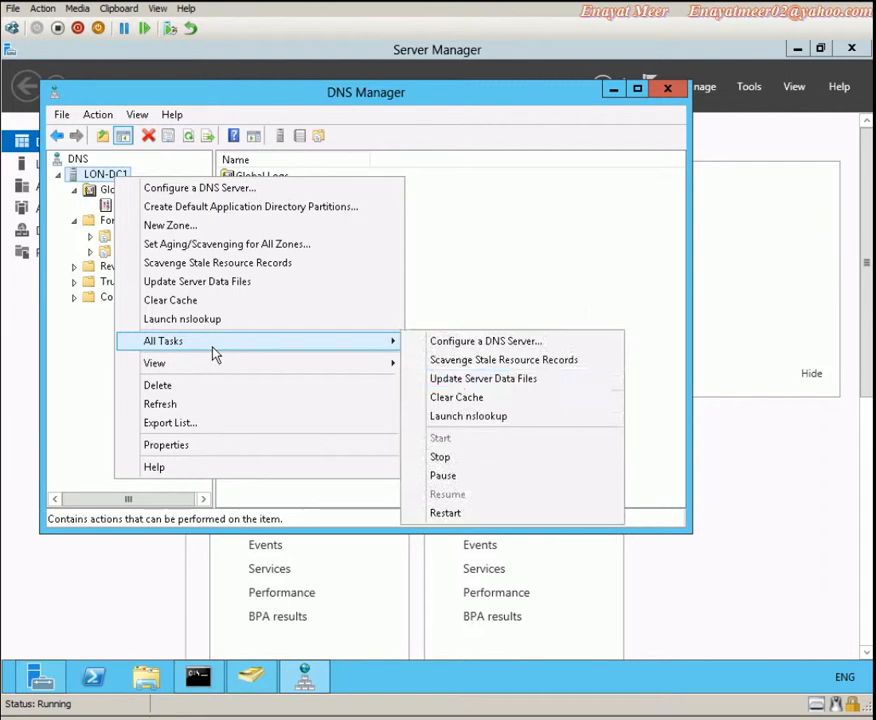
left_click(446, 514)
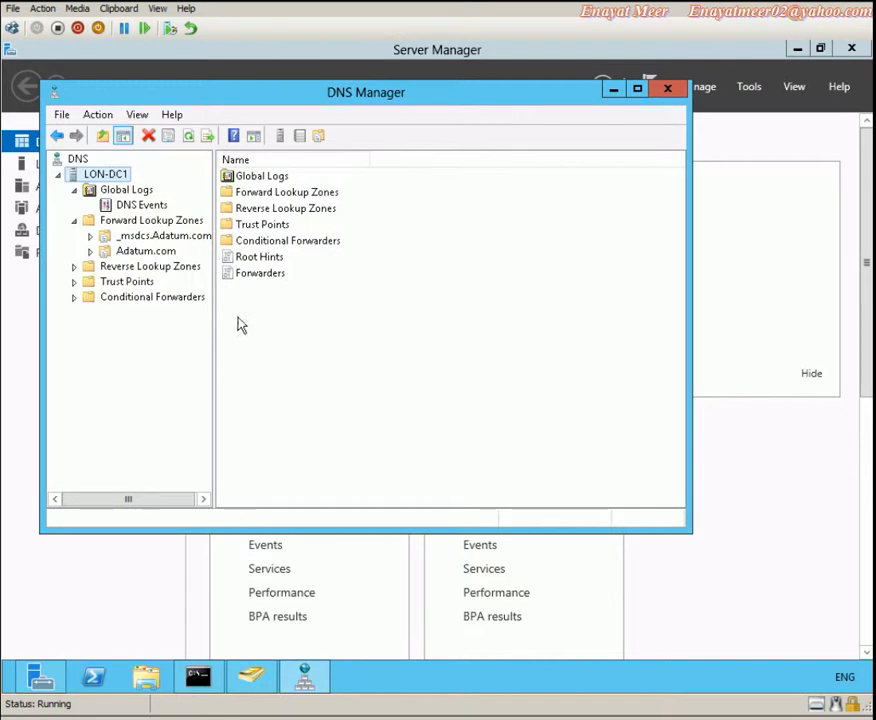
Refresh DNS Manager and review the Adatum.com host records, LON-CL1 through LON-SVR4 and lon-dc1
left_click(190, 137)
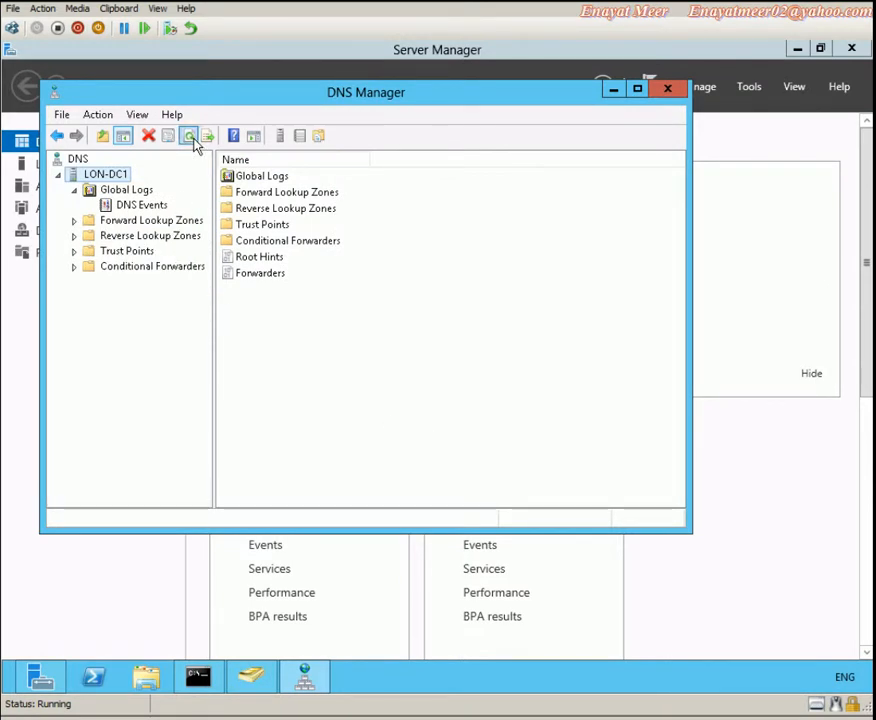
double_click(82, 224)
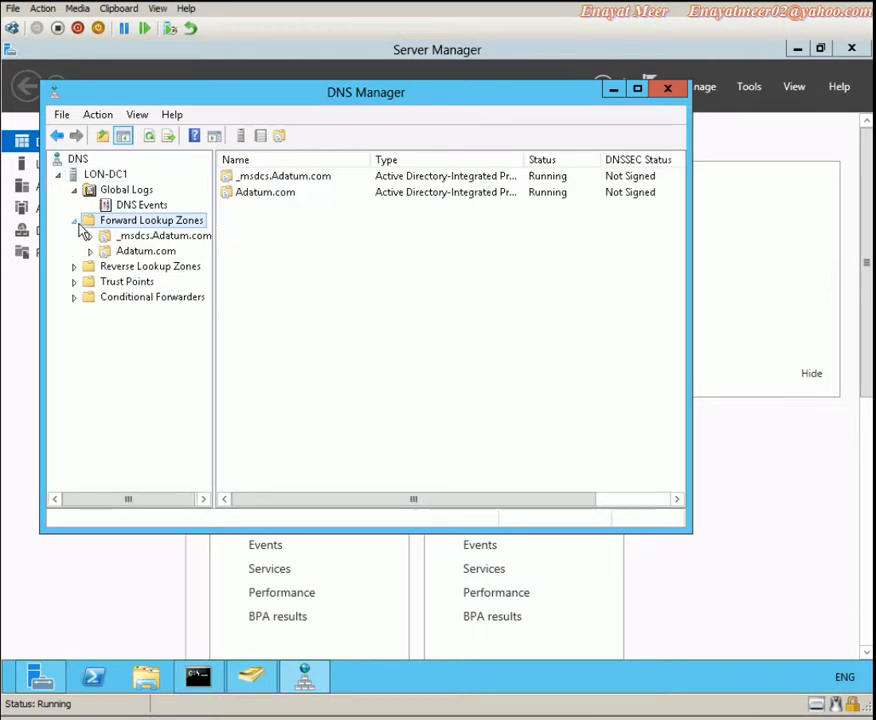
left_click(130, 253)
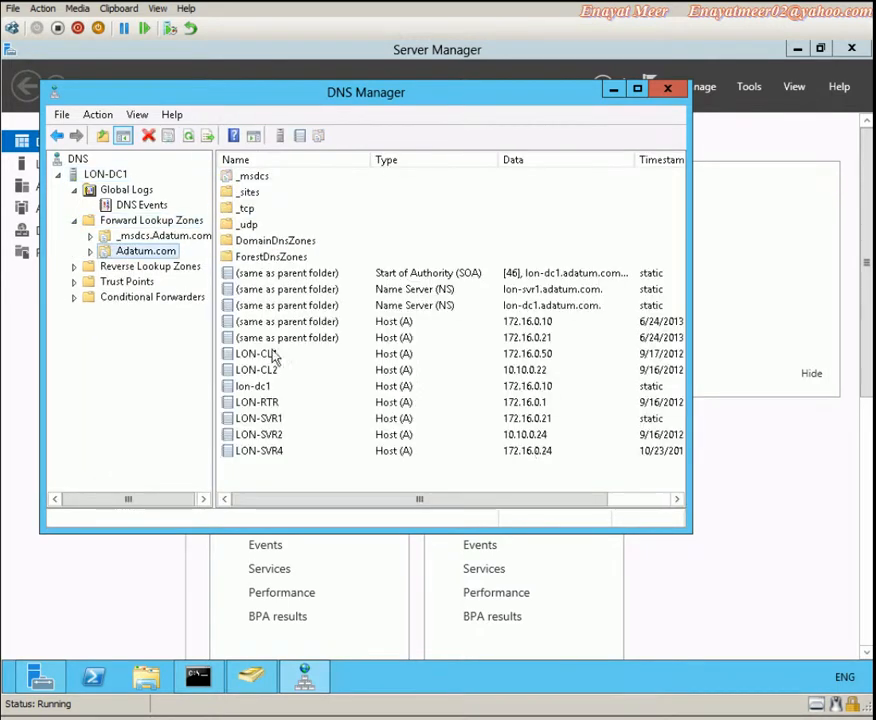
left_click(275, 420)
left_click(278, 451)
left_click(260, 435)
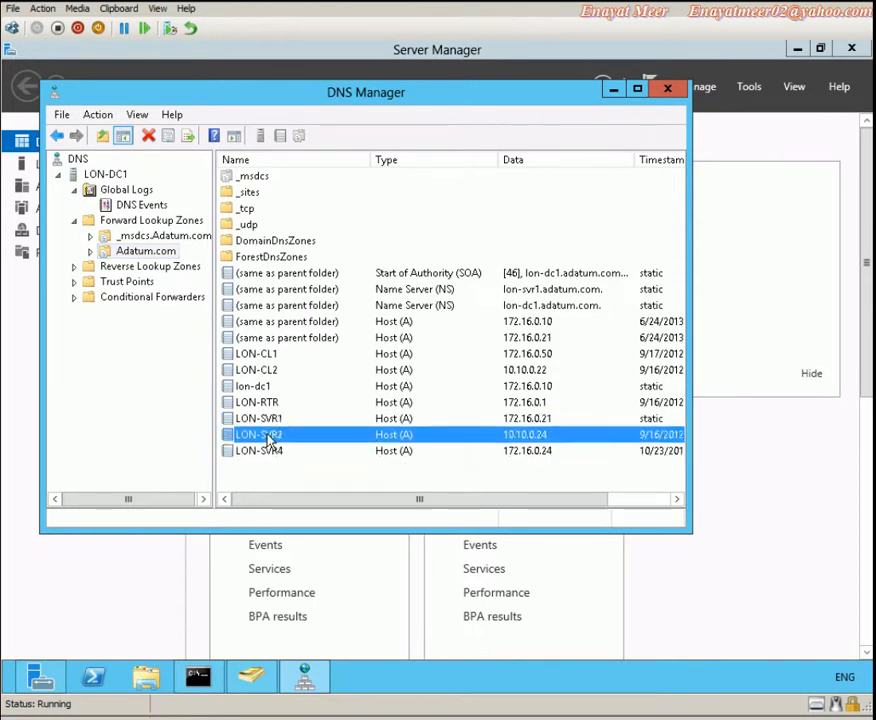
left_click(250, 402)
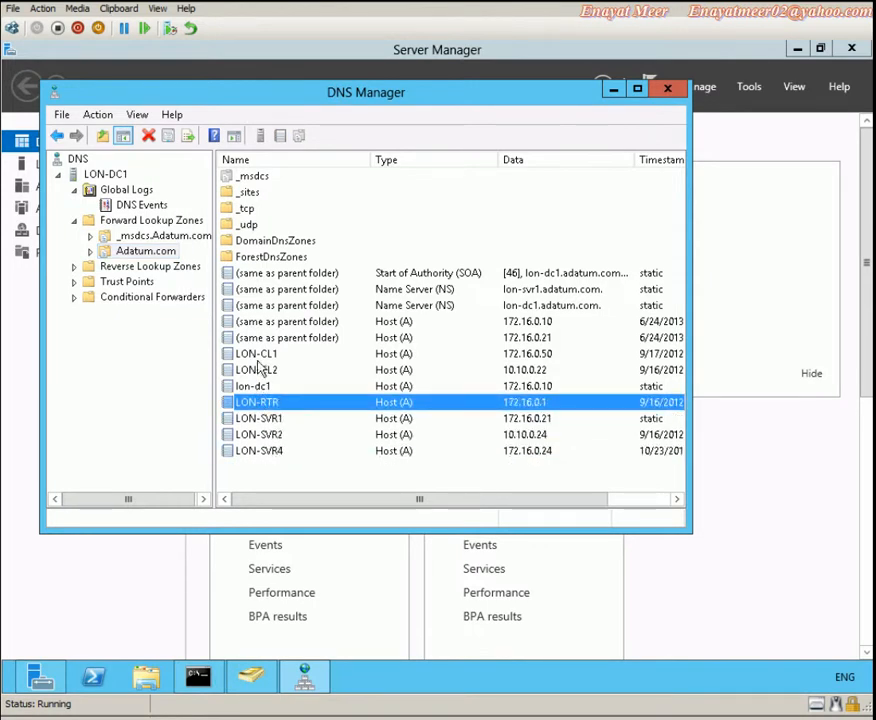
left_click(257, 354)
left_click(256, 370)
left_click(255, 388)
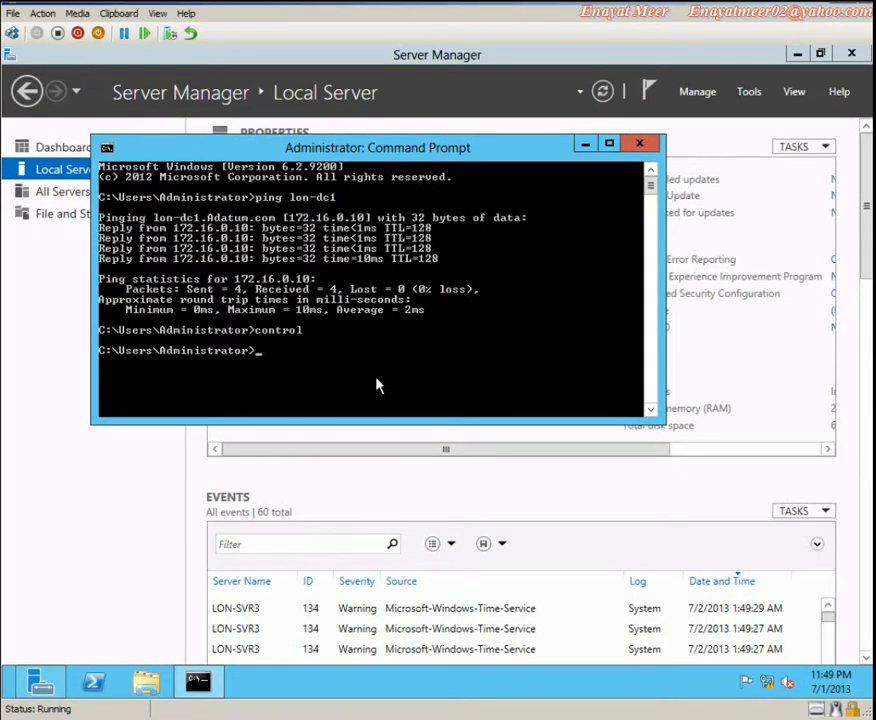
In Control Panel, allow File and Printer Sharing through Windows Firewall, then close the firewall window
key("Up")
key("Return")
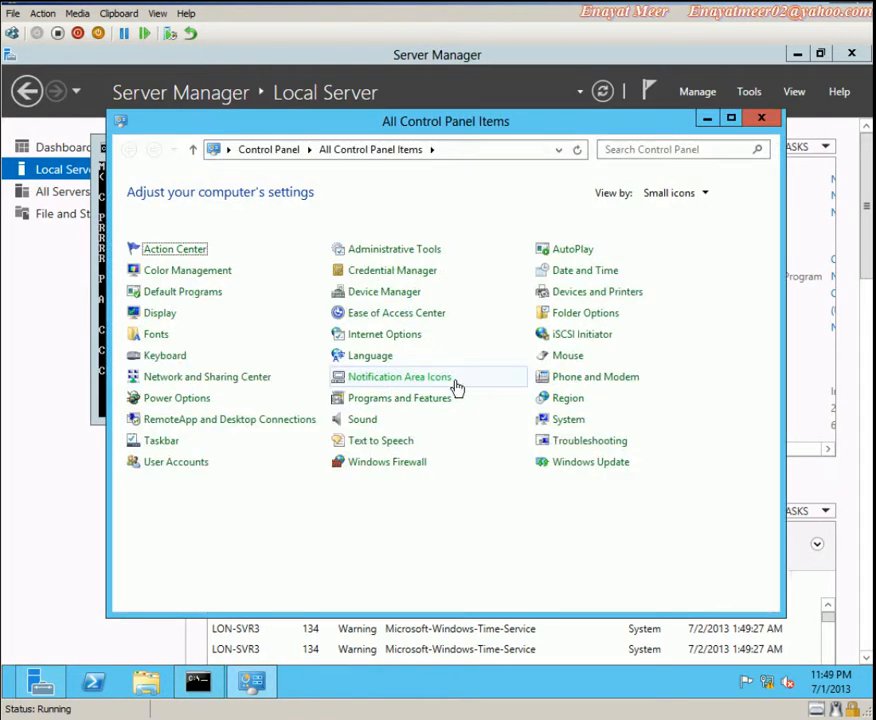
left_click(374, 463)
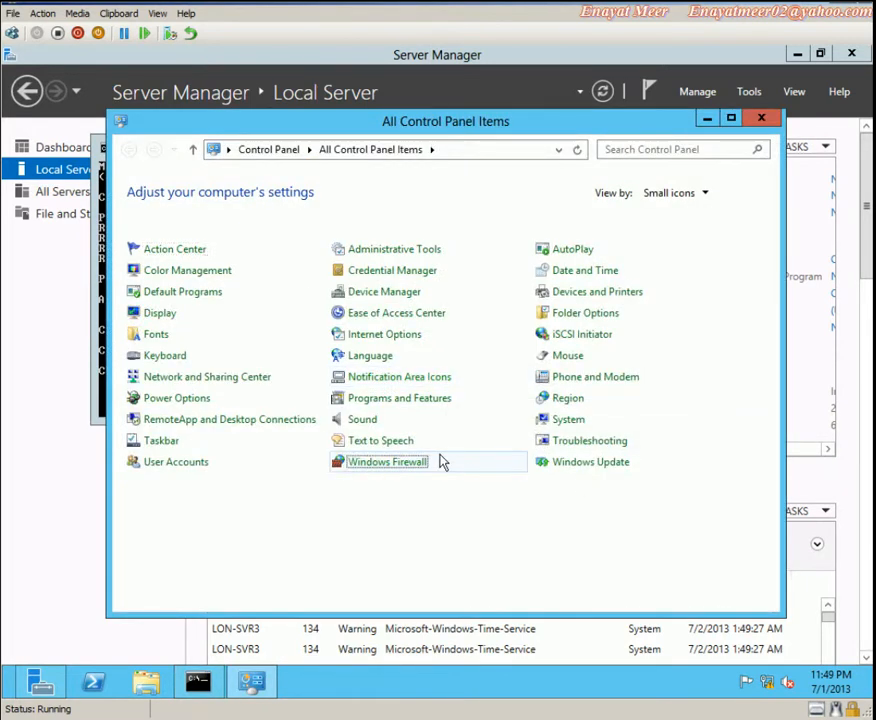
left_click(180, 222)
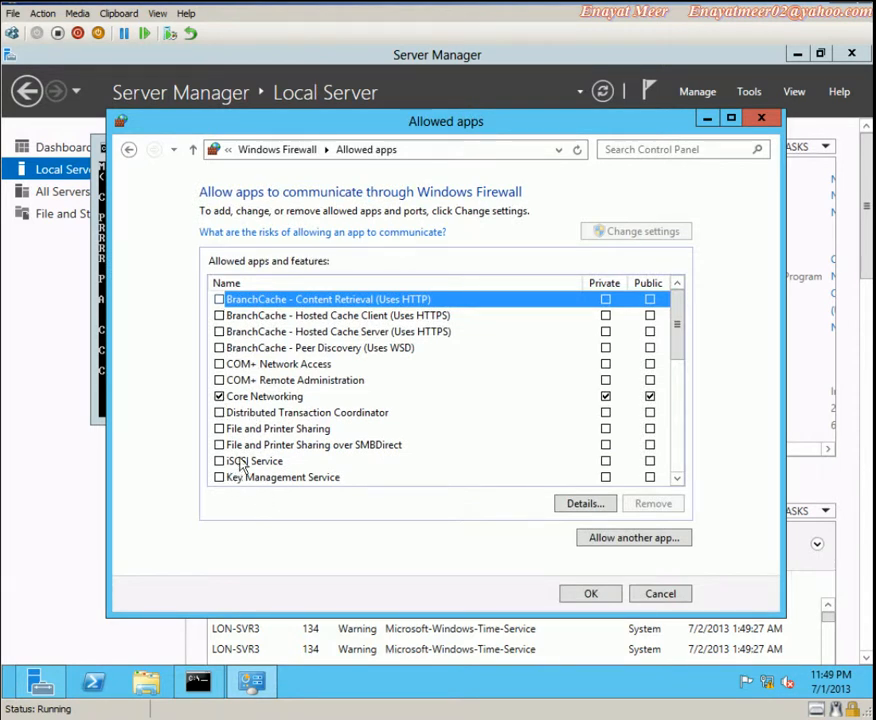
left_click(220, 428)
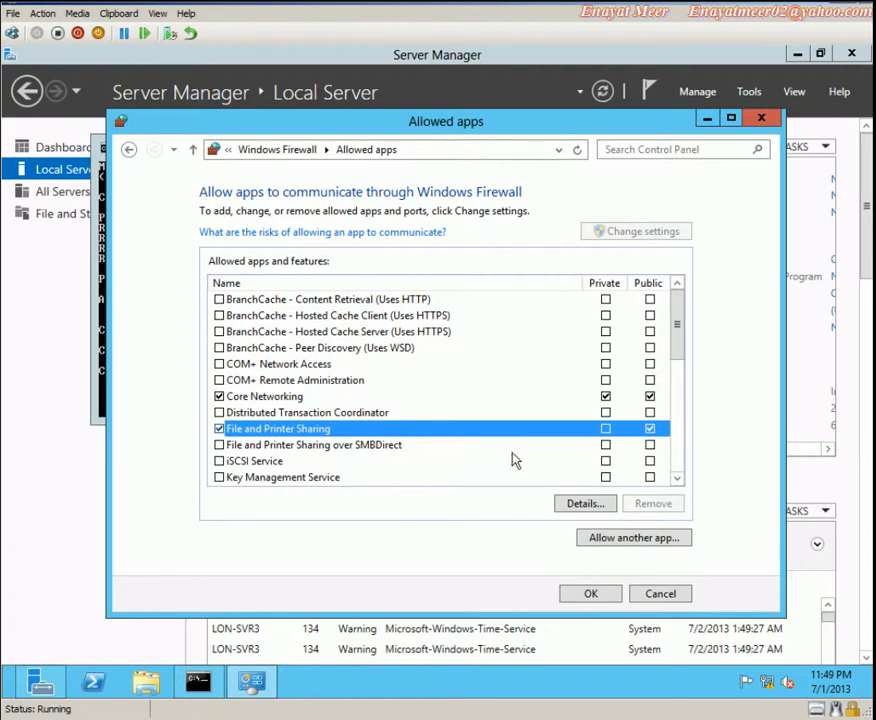
left_click(591, 594)
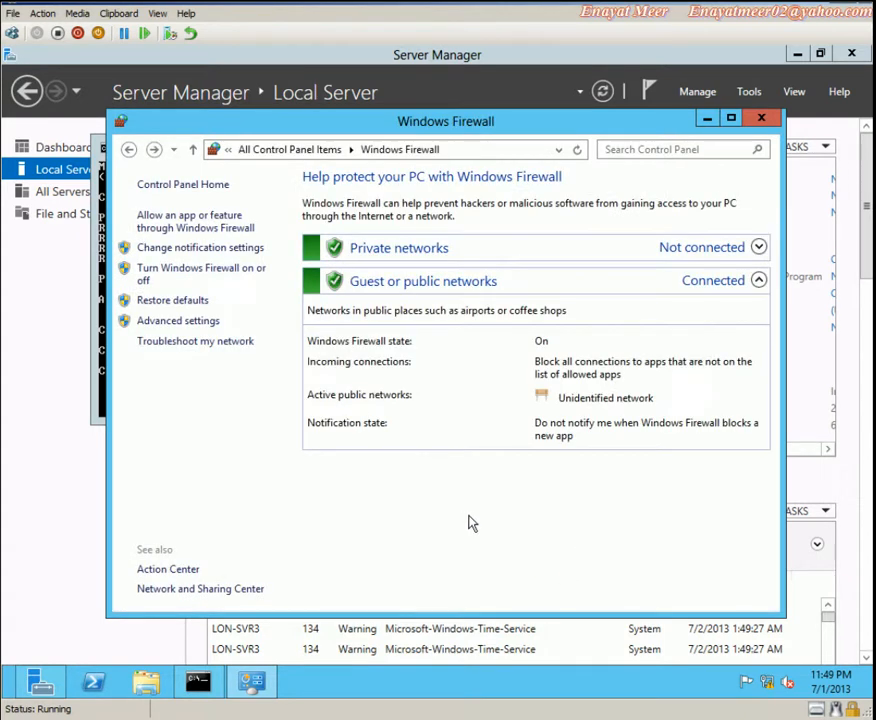
left_click(761, 119)
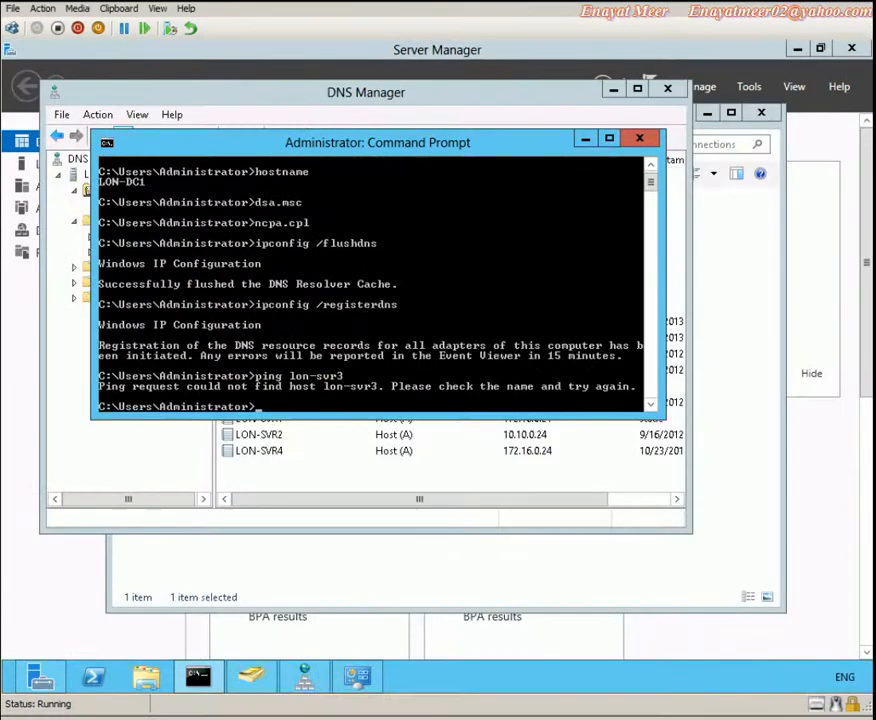
Rerun ping lon-svr3, then ping 172.16.0.101 and ping 172.16.0.101 -a
key("Up")
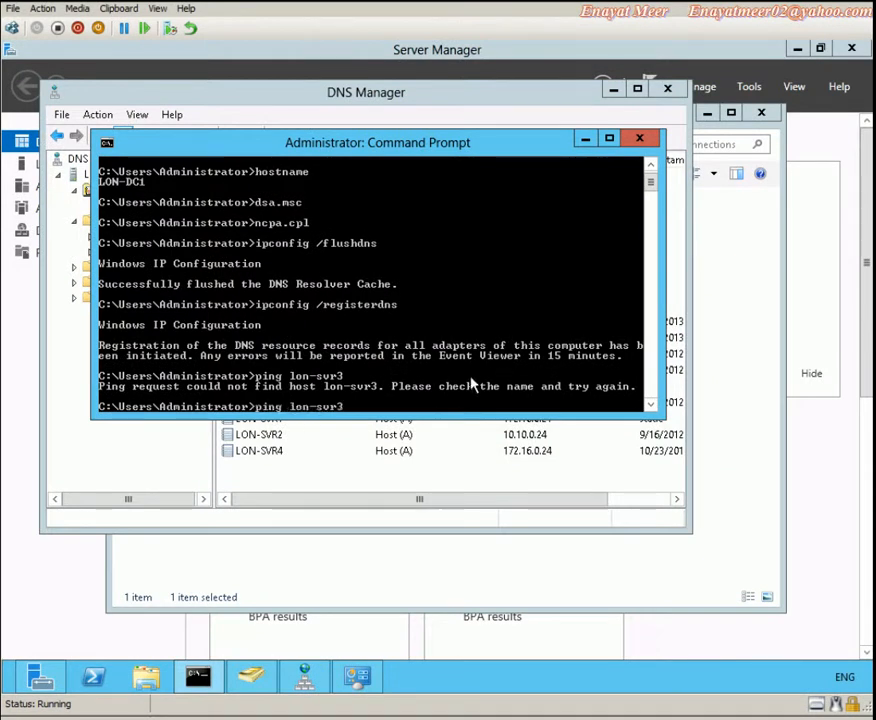
key("Return")
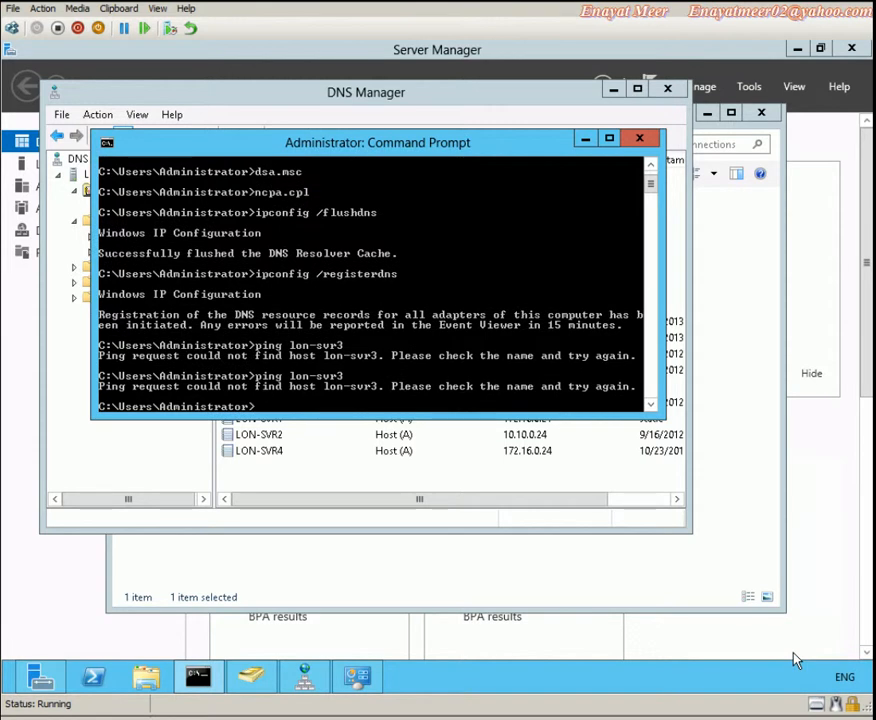
type("ping 172.16.0.101")
key("Return")
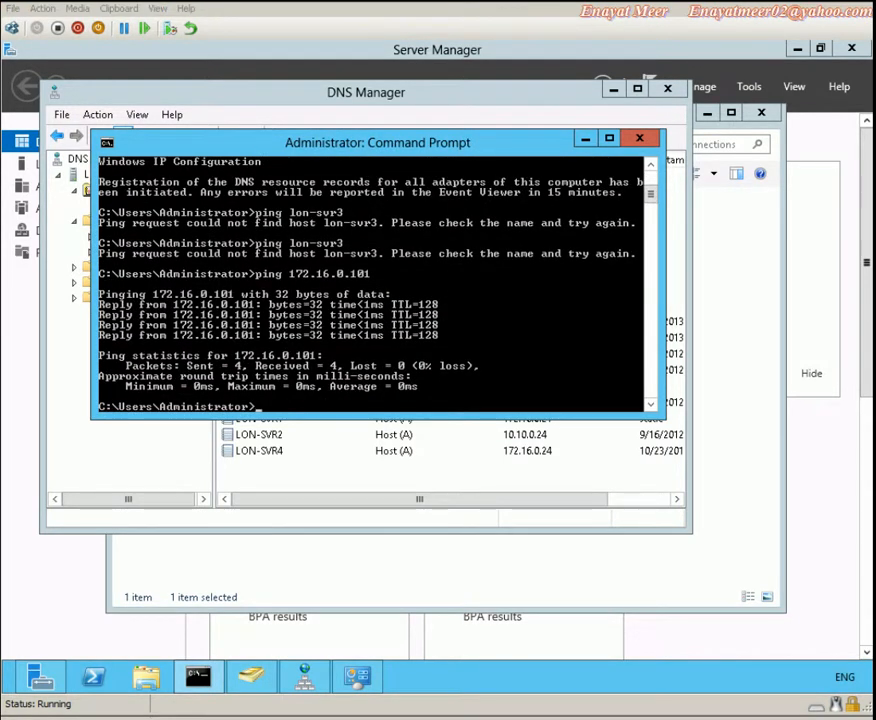
key("Up")
type("-a")
key("Return")
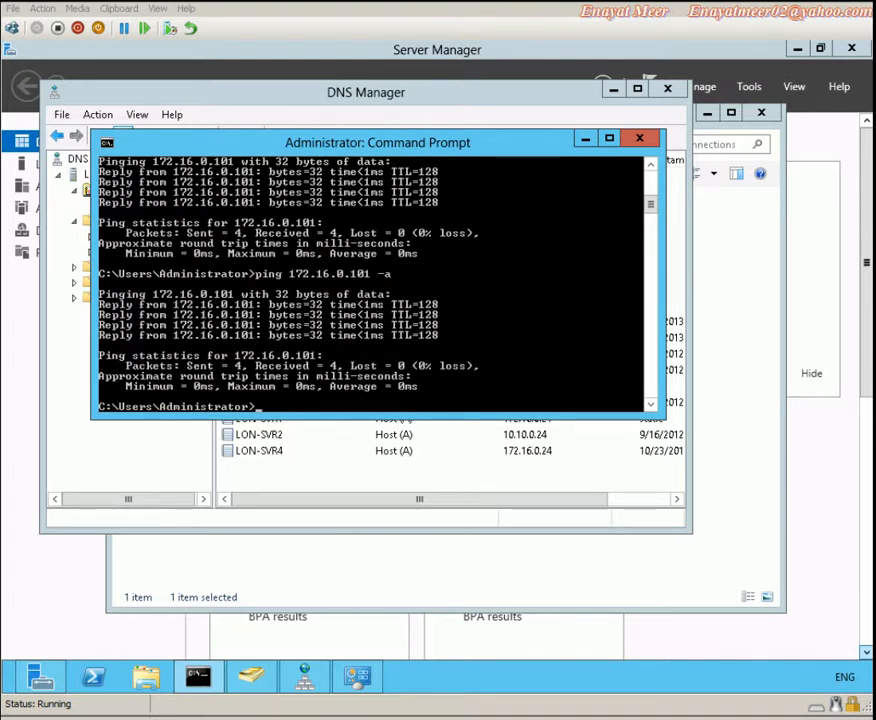
Ping lon-svr1 by name and review the command history with F7
type("ping lon-svr1")
key("Return")
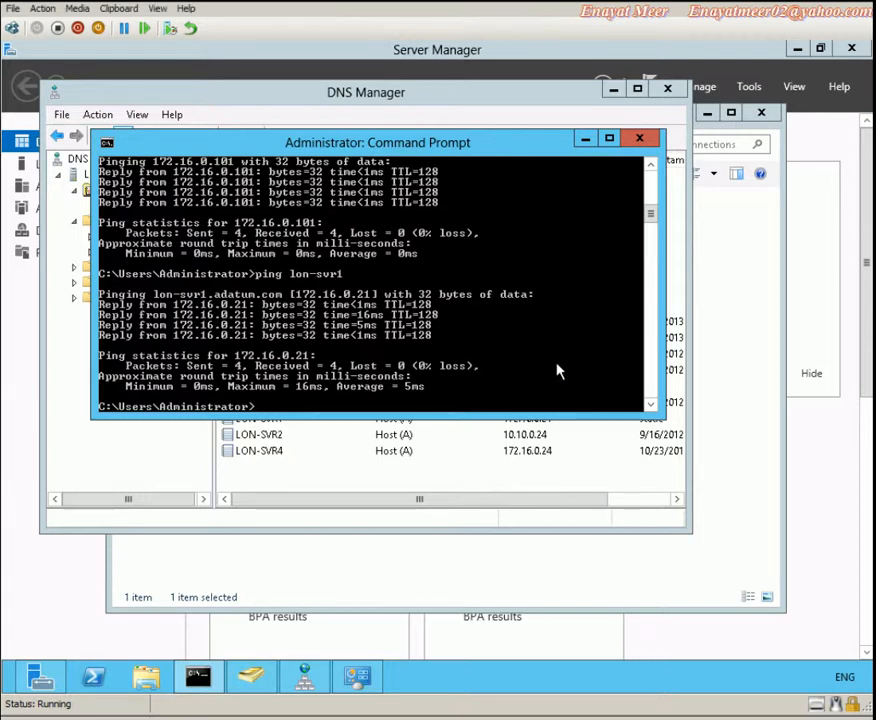
key("F7")
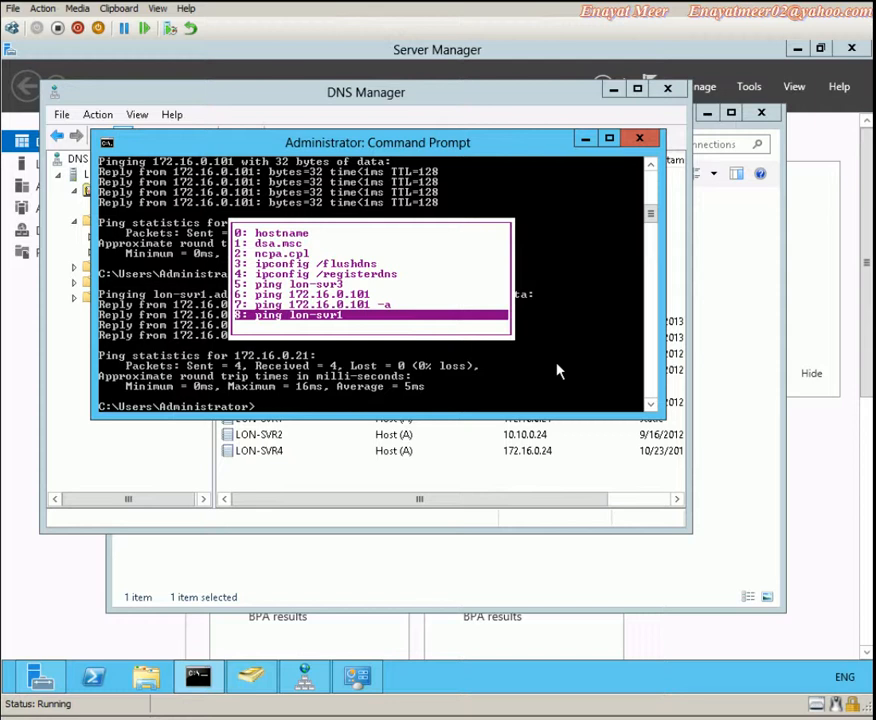
key("Escape")
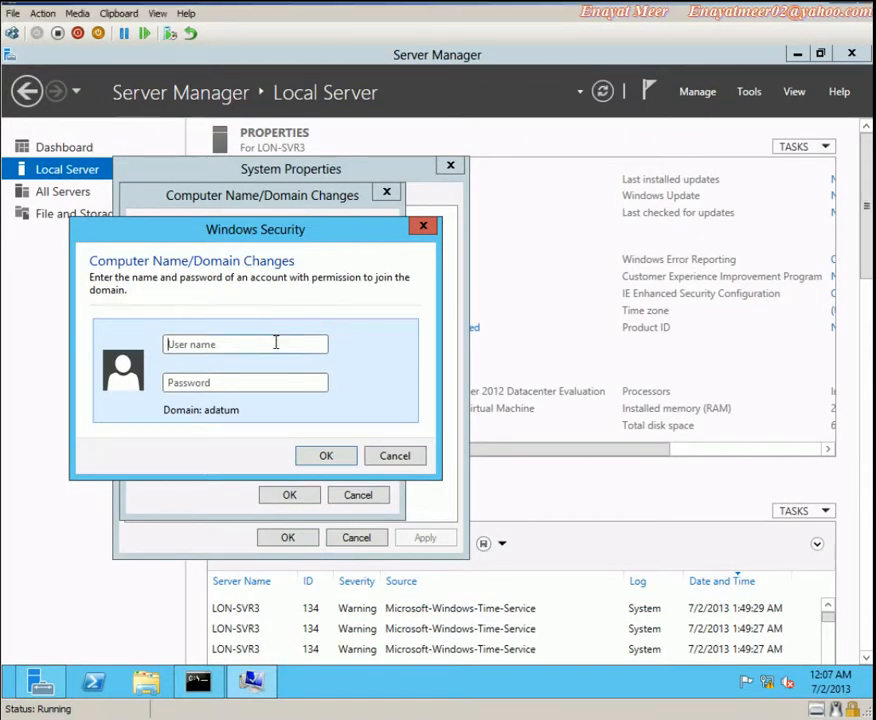
Enter the domain administrator user name and password to complete the adatum.com join
type("administrator")
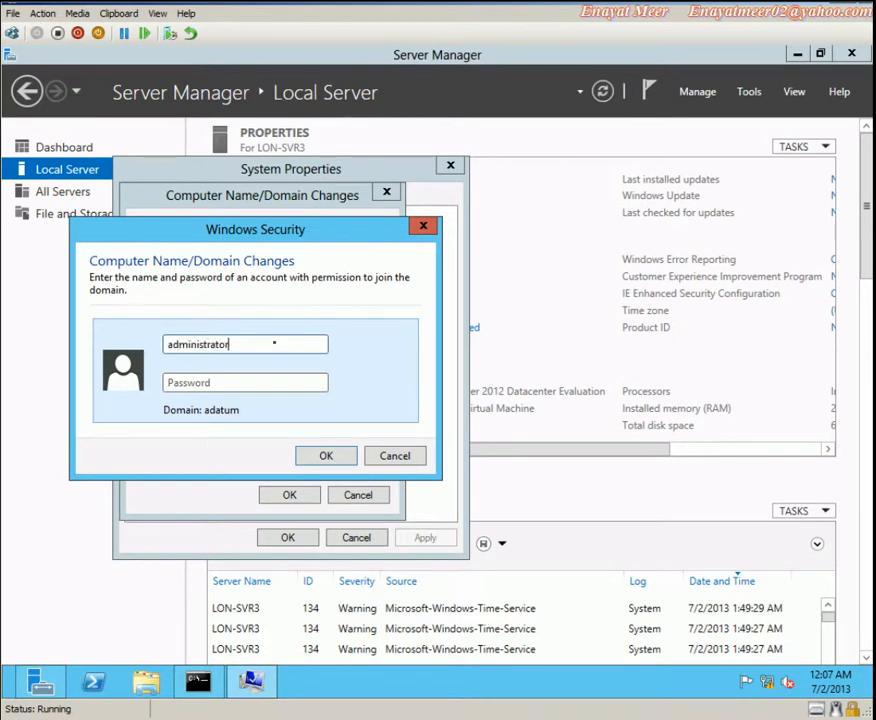
key("Tab")
type("Pa$$")
left_click(326, 455)
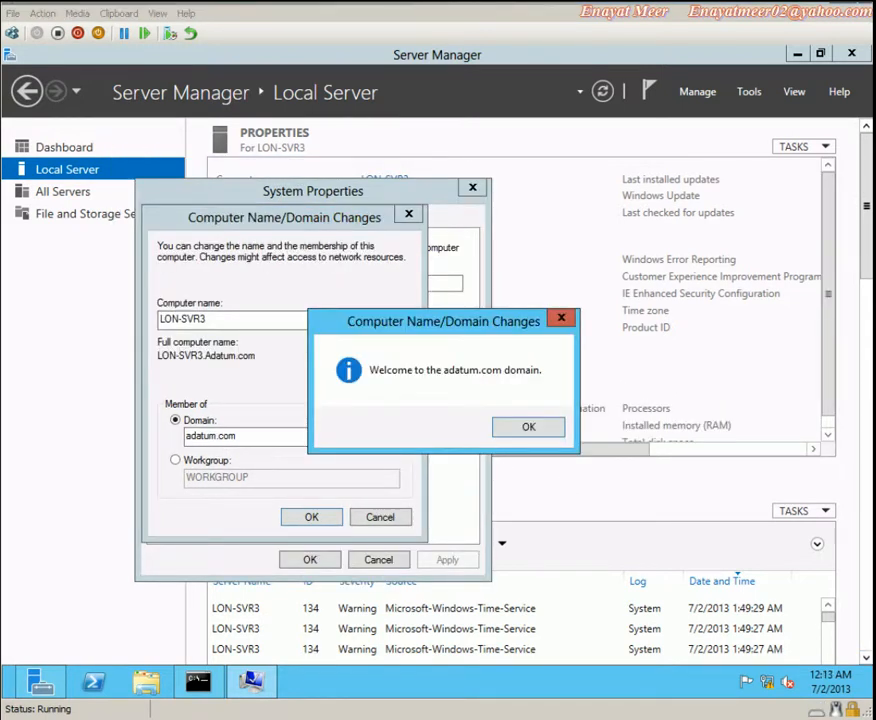
Add the WordPad bullet 'There was a nic issue so I have to break teaming and disable bad nic and now I am using only one nic...'
key("alt+Tab")
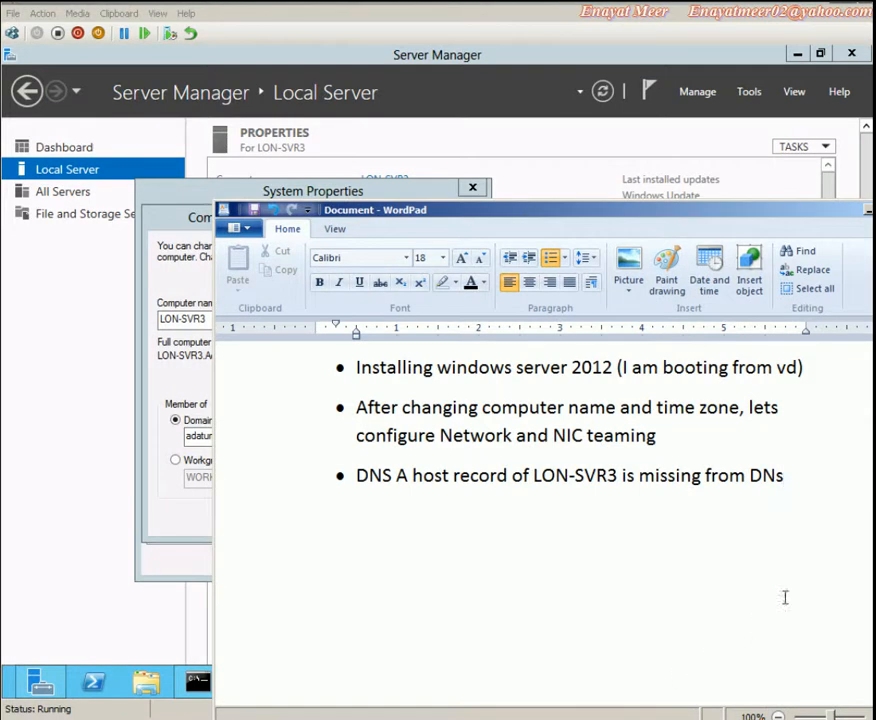
left_click(805, 479)
key("Return")
type("There was a nic")
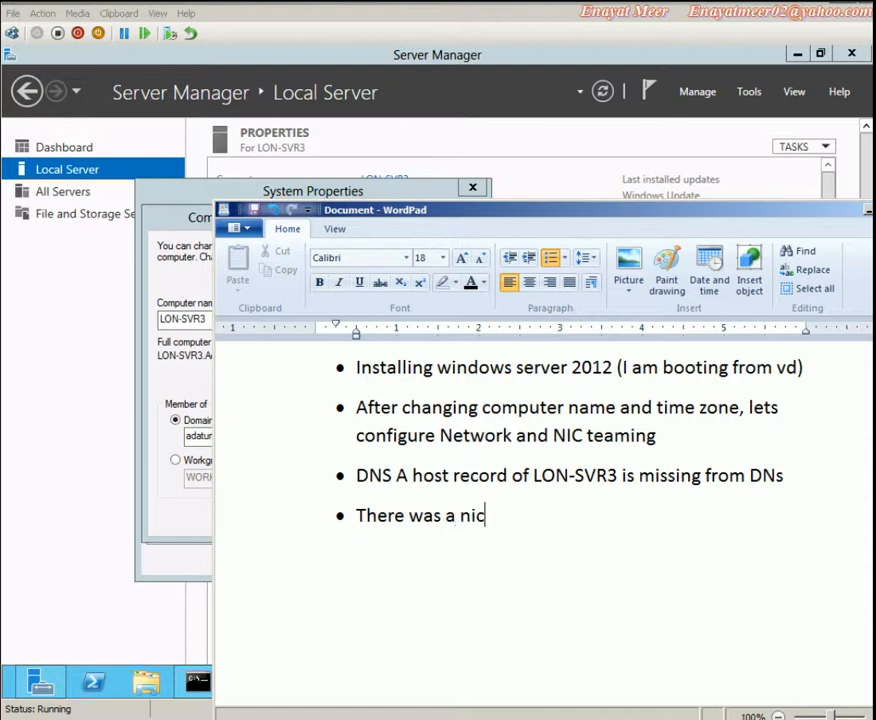
type(" issue so U")
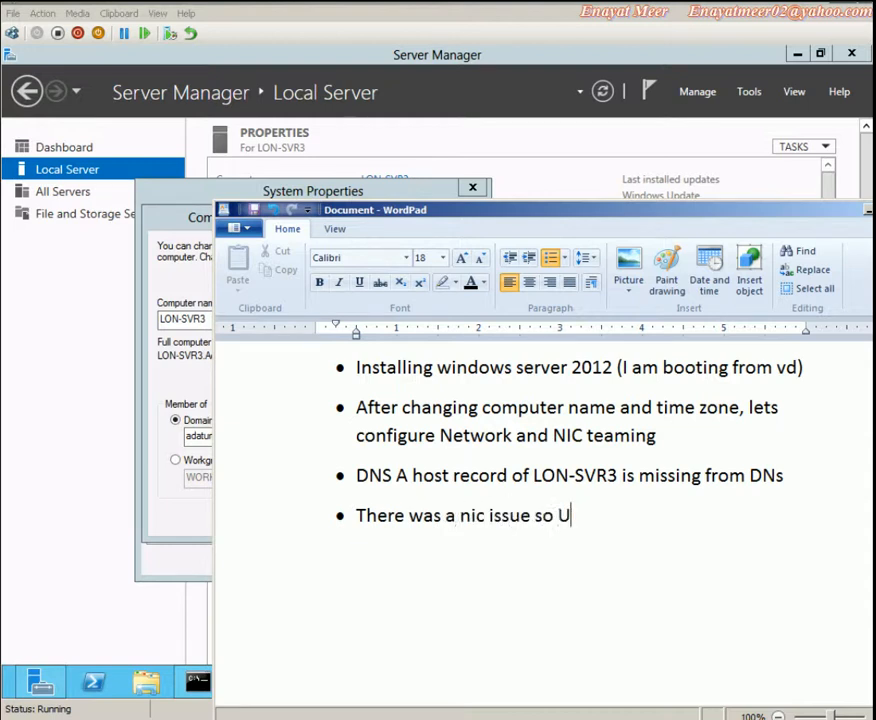
key("BackSpace")
type("I have to brea")
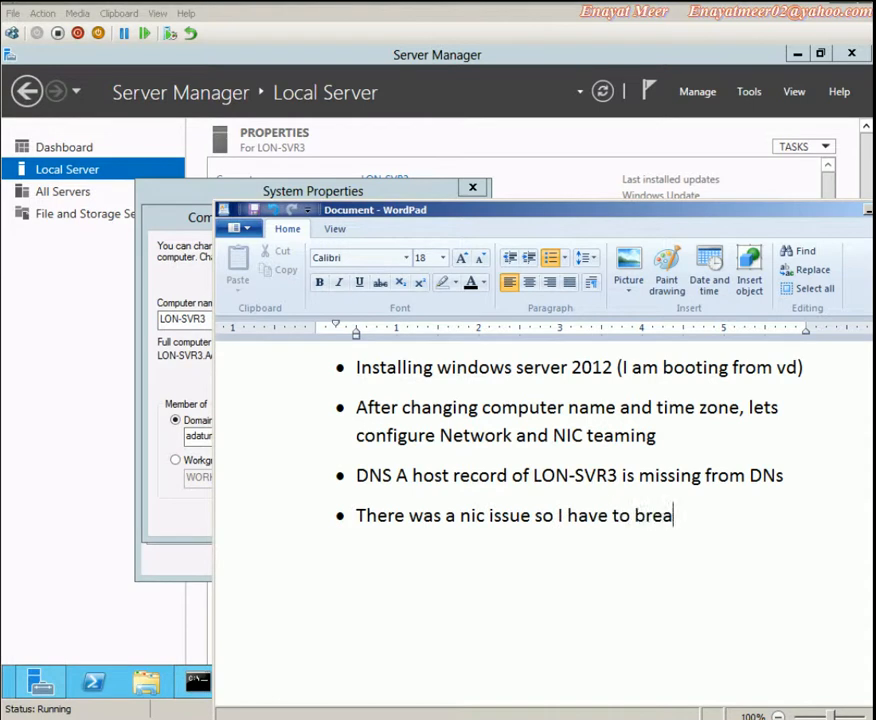
type("k teaming and disable bad nic and ")
type("u")
key("BackSpace")
type("now I am usign")
key("BackSpace")
key("BackSpace")
type("ng only one nic...")
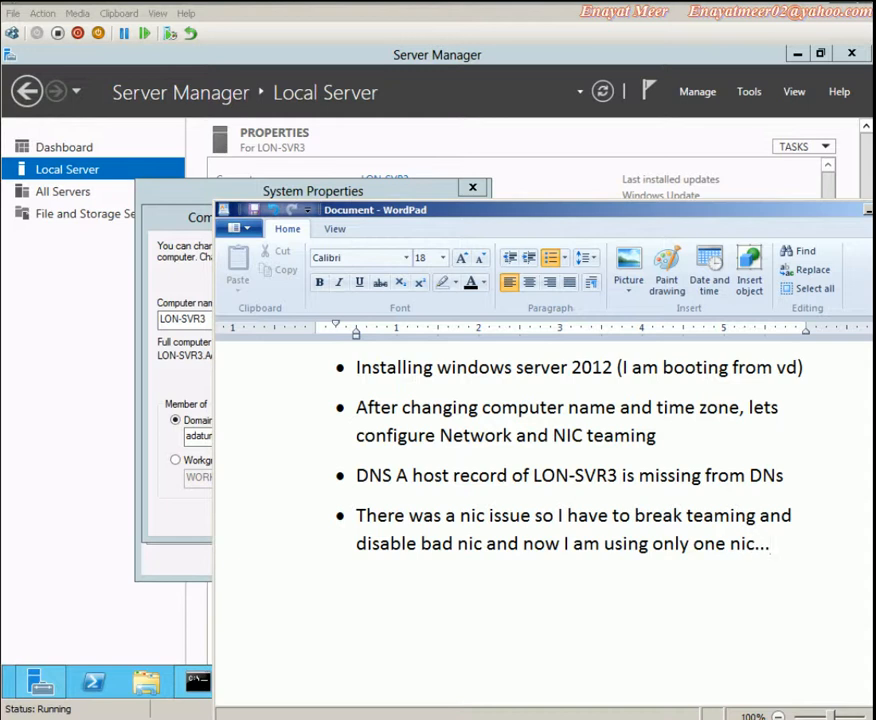
Open Network Connections and review Local Area Connection 2's IPv4 properties
left_click(199, 681)
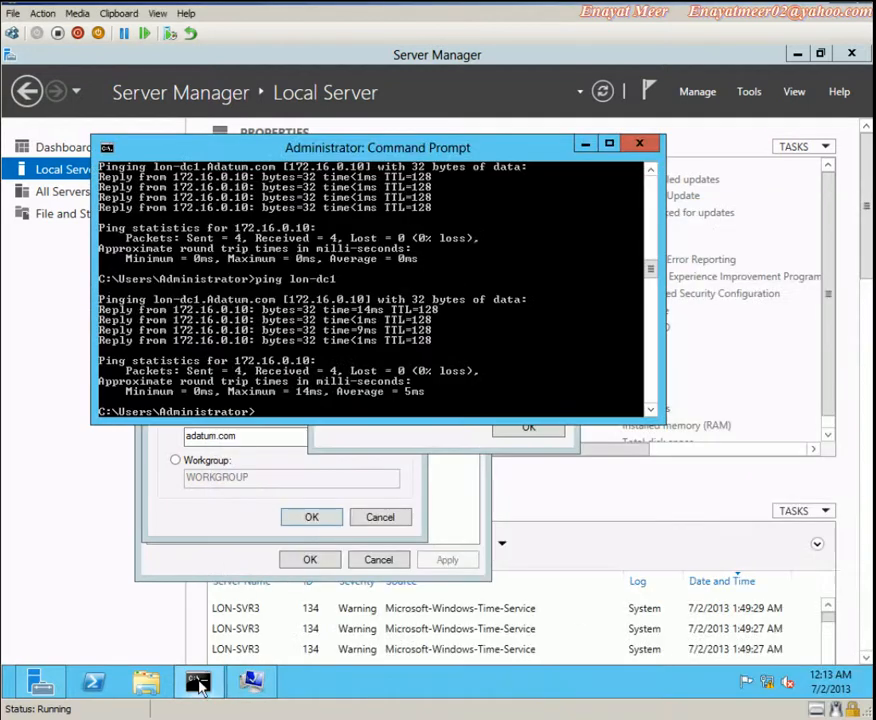
left_click(356, 448)
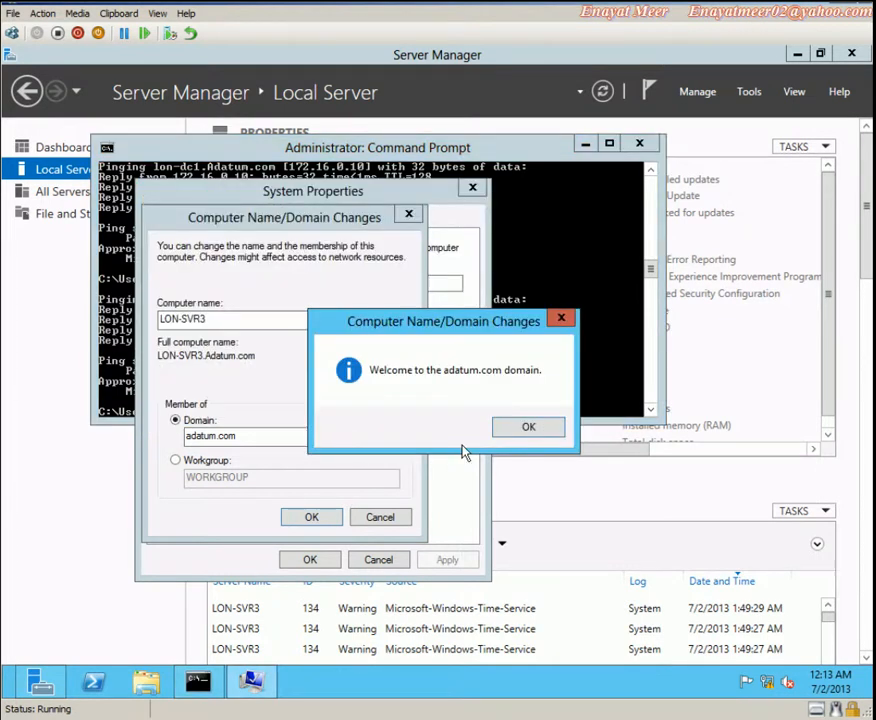
left_click(588, 245)
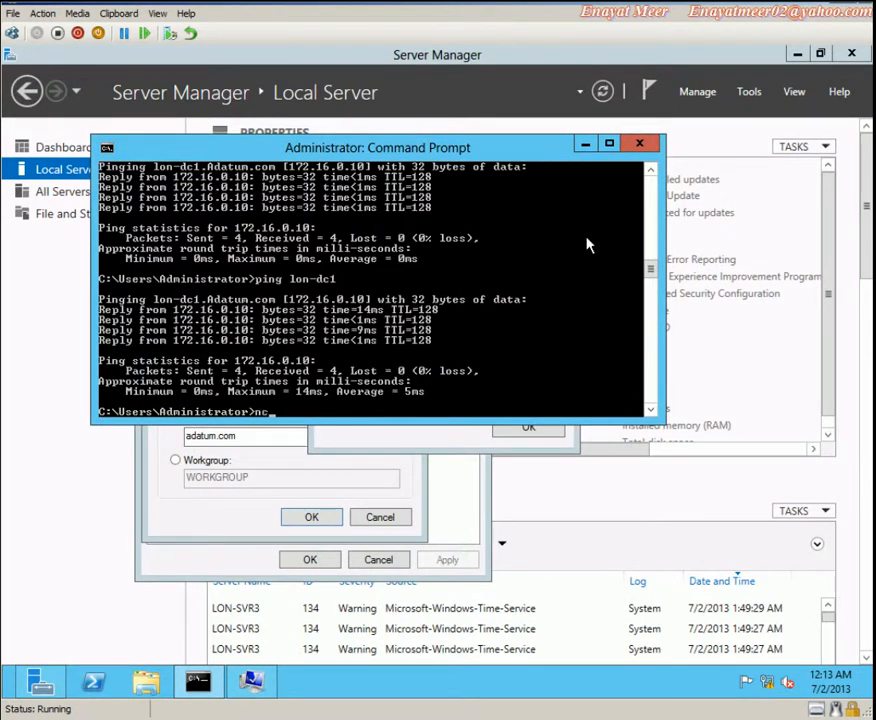
key("Return")
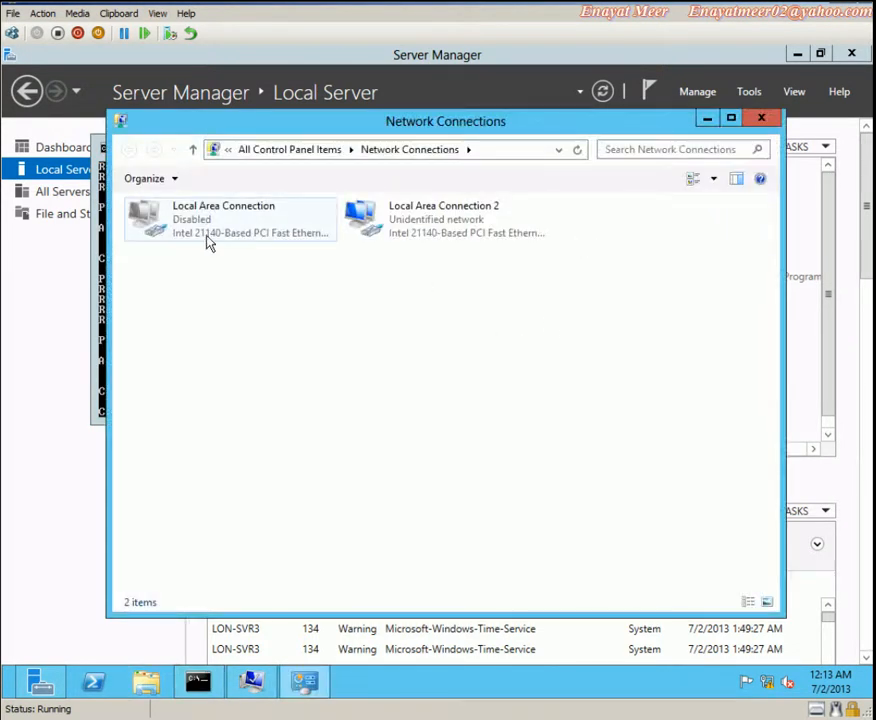
left_click(186, 236)
left_click(441, 230)
right_click(441, 230)
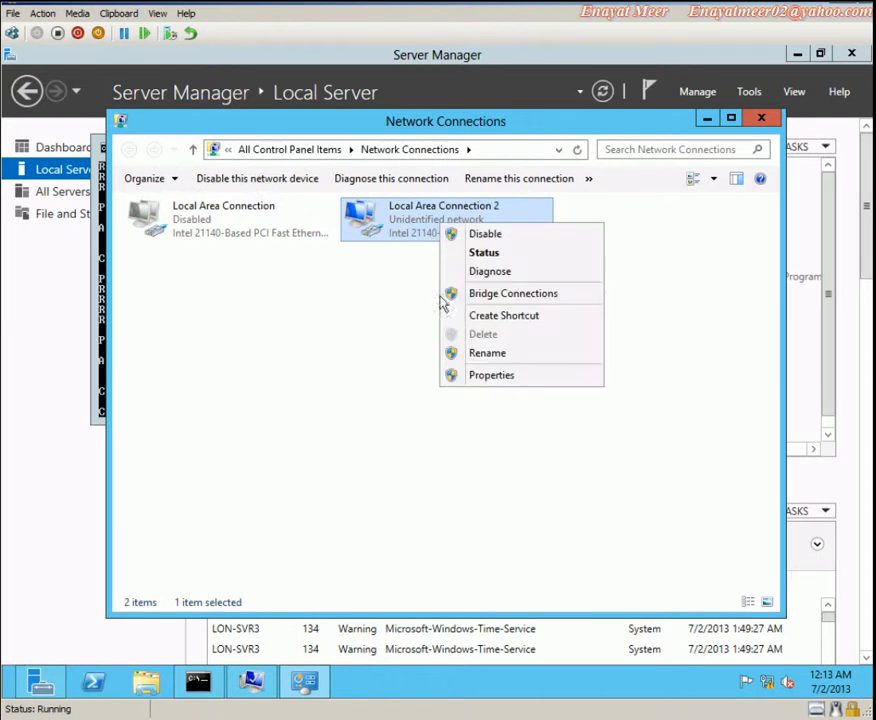
left_click(495, 377)
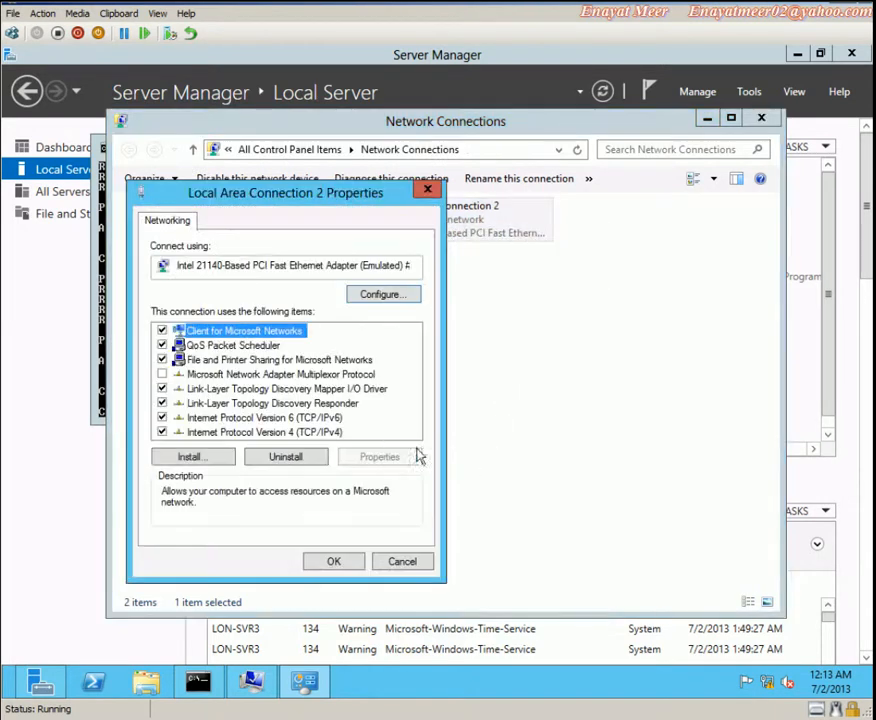
double_click(355, 432)
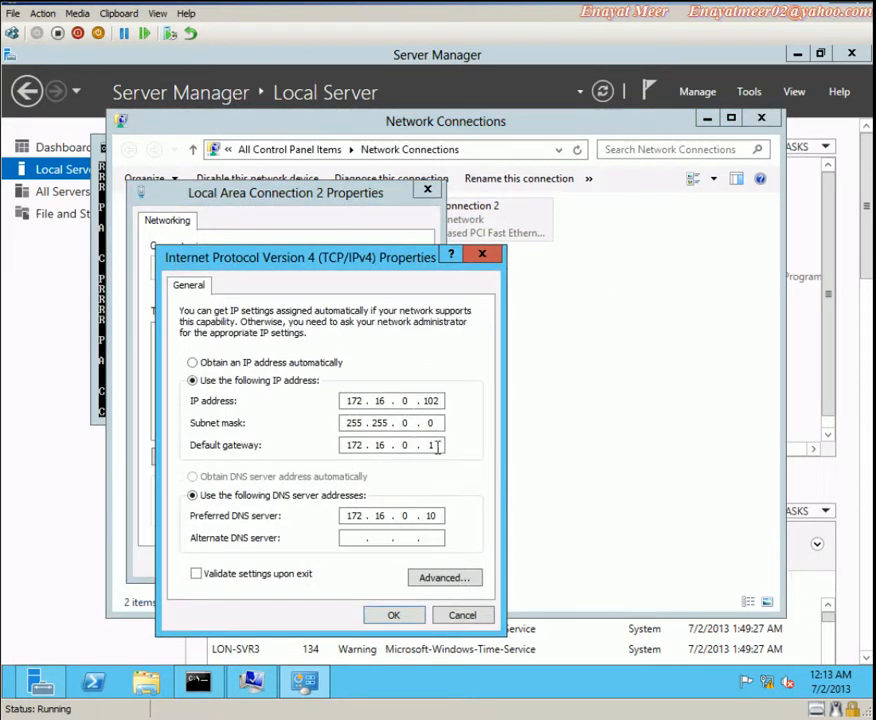
left_click(397, 616)
left_click(338, 563)
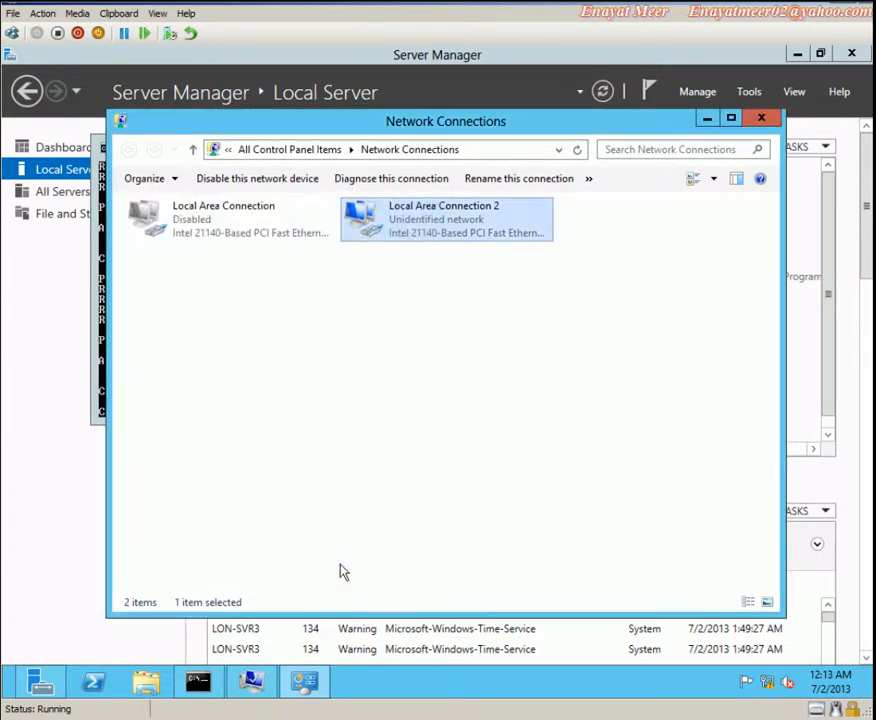
Close Network Connections, acknowledge the adatum.com welcome and restart notices, and restart now
left_click(100, 395)
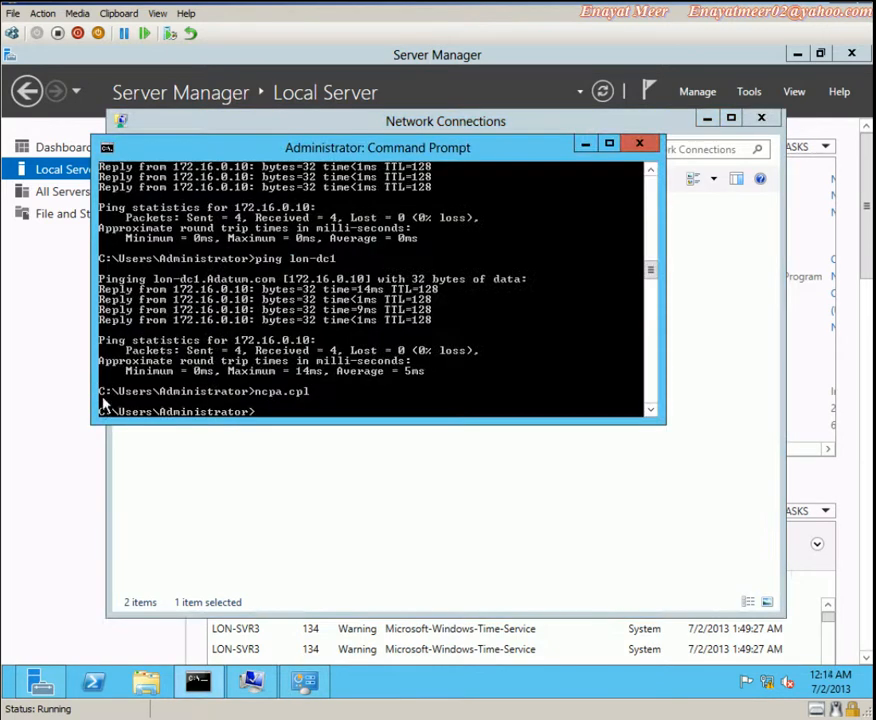
left_click(483, 560)
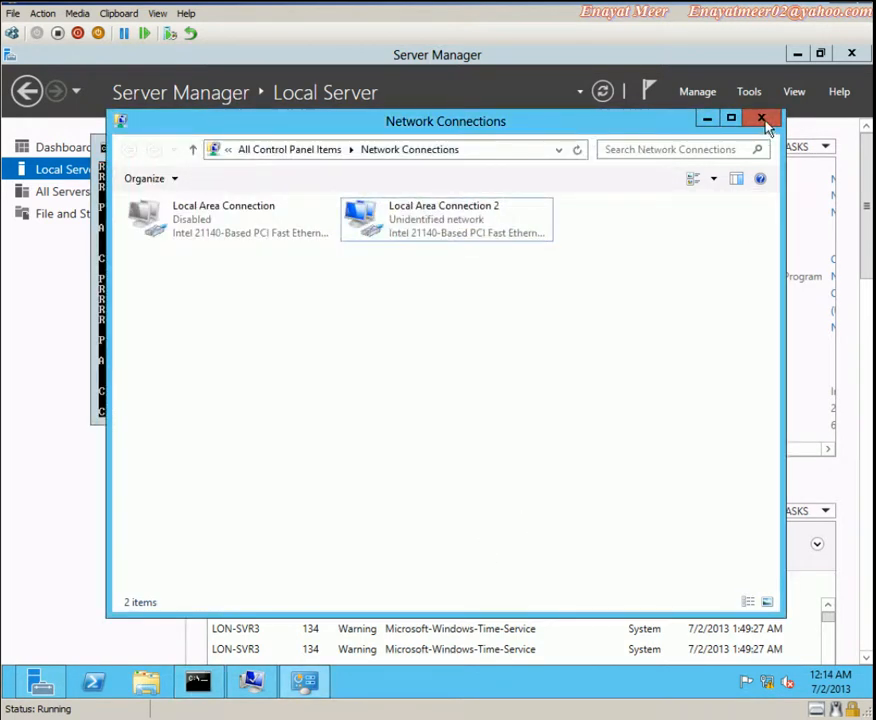
left_click(762, 120)
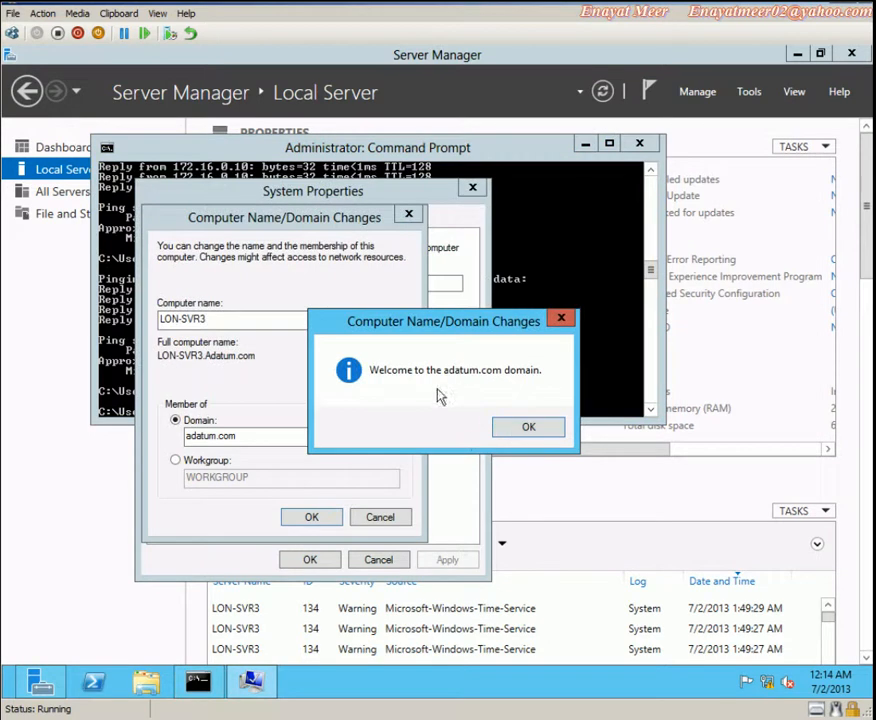
left_click(537, 431)
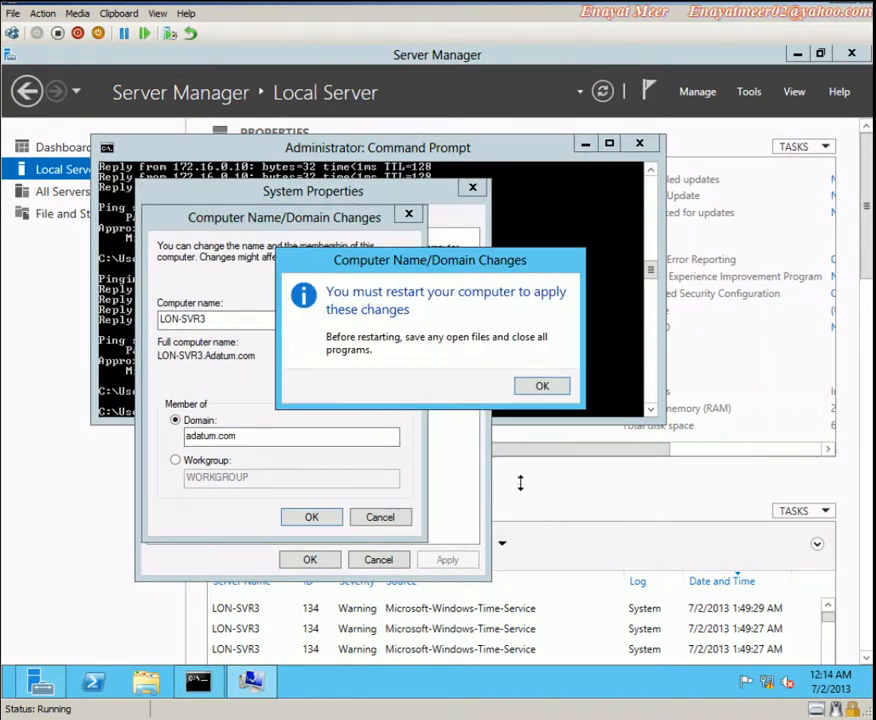
left_click(548, 392)
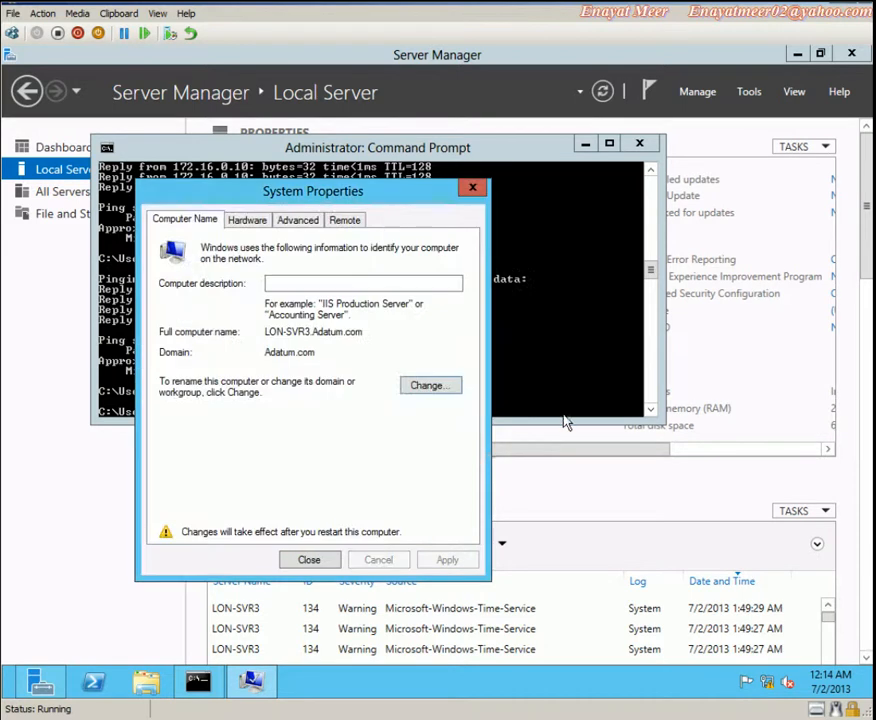
left_click(318, 562)
left_click(455, 380)
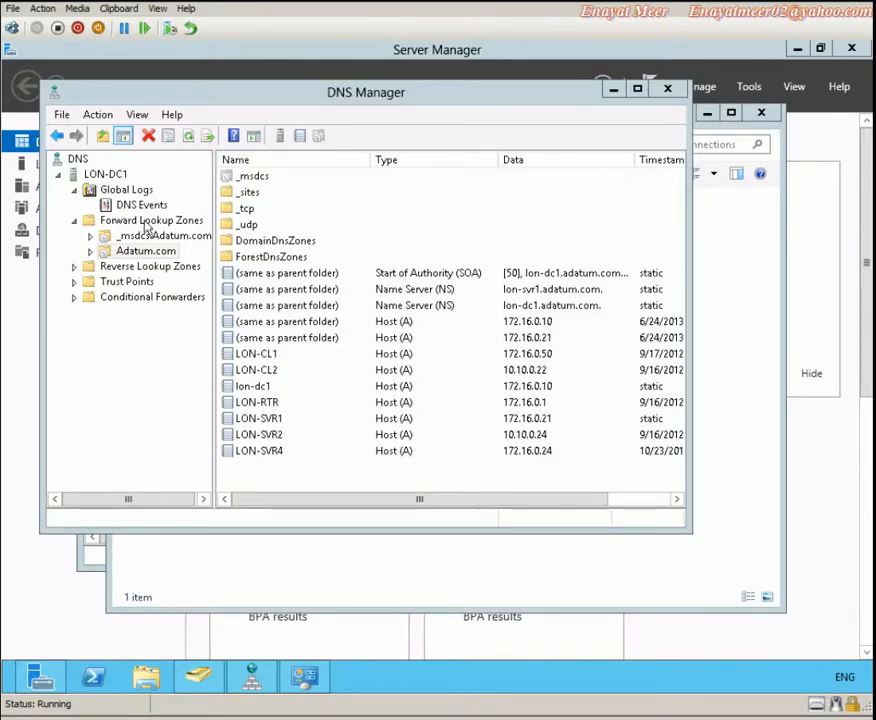
Refresh LON-DC1's DNS, find LON-SVR3's 172.16.0.102 record in Adatum.com, then return to WordPad
left_click(110, 176)
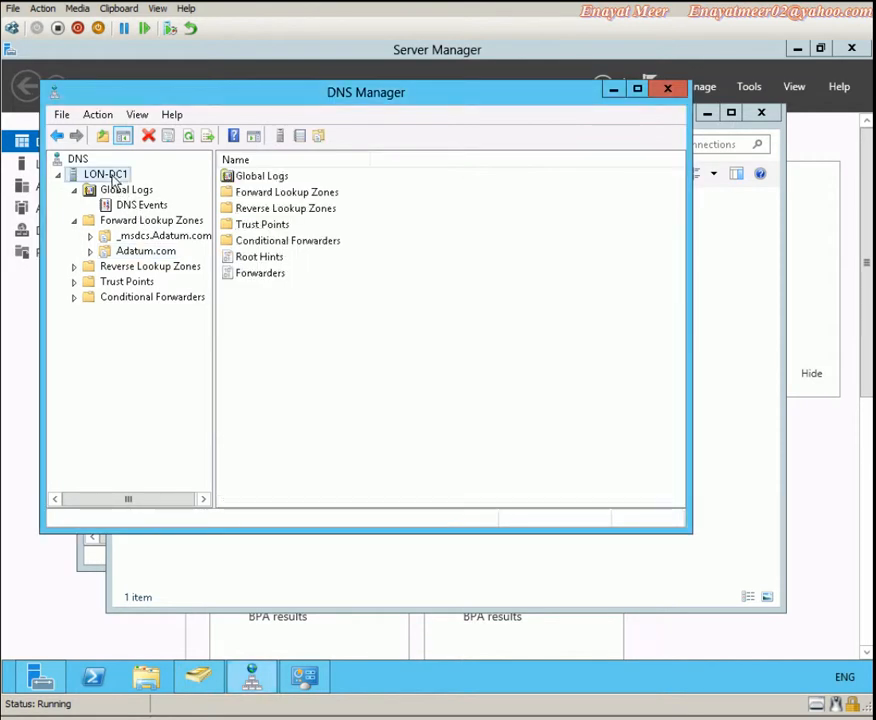
left_click(189, 136)
left_click(133, 221)
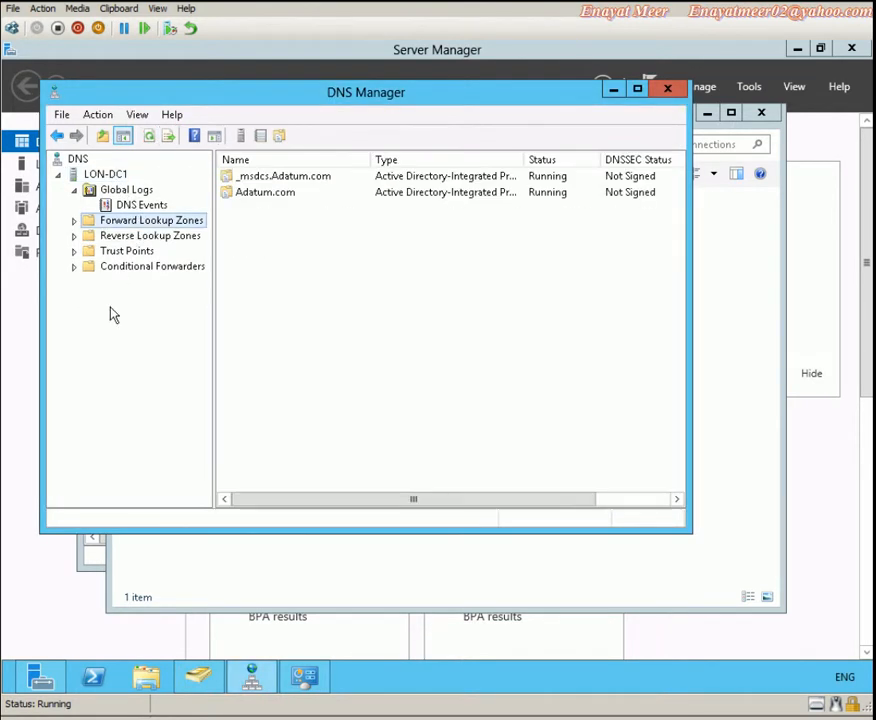
left_click(74, 221)
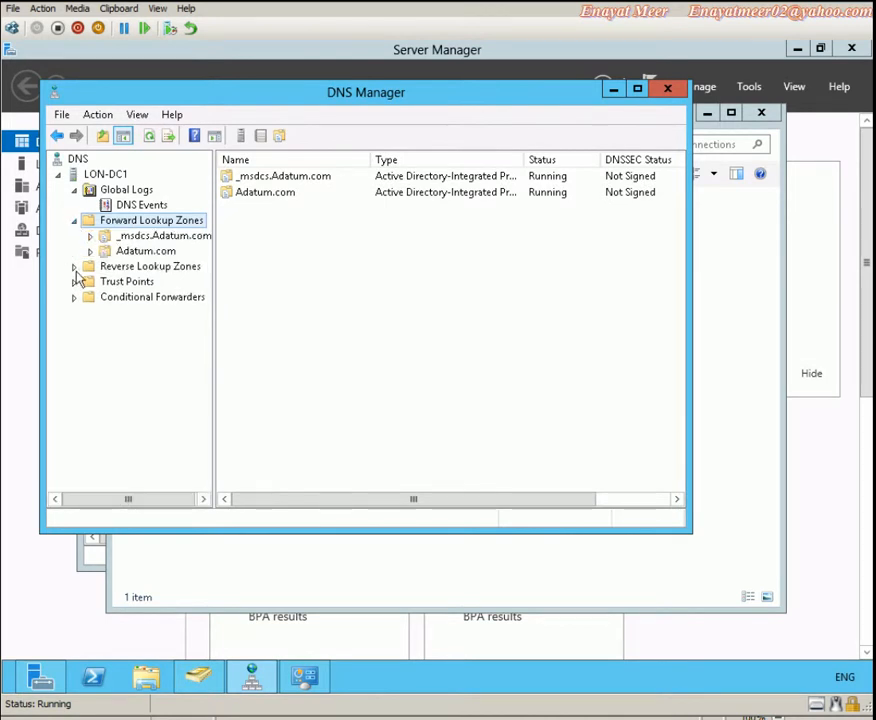
left_click(136, 251)
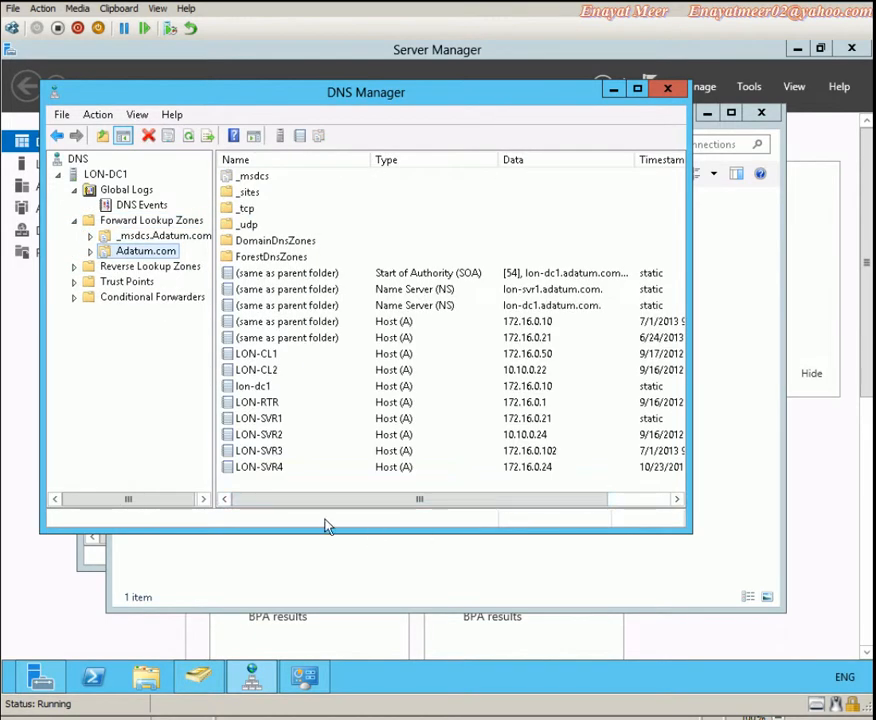
left_click(270, 452)
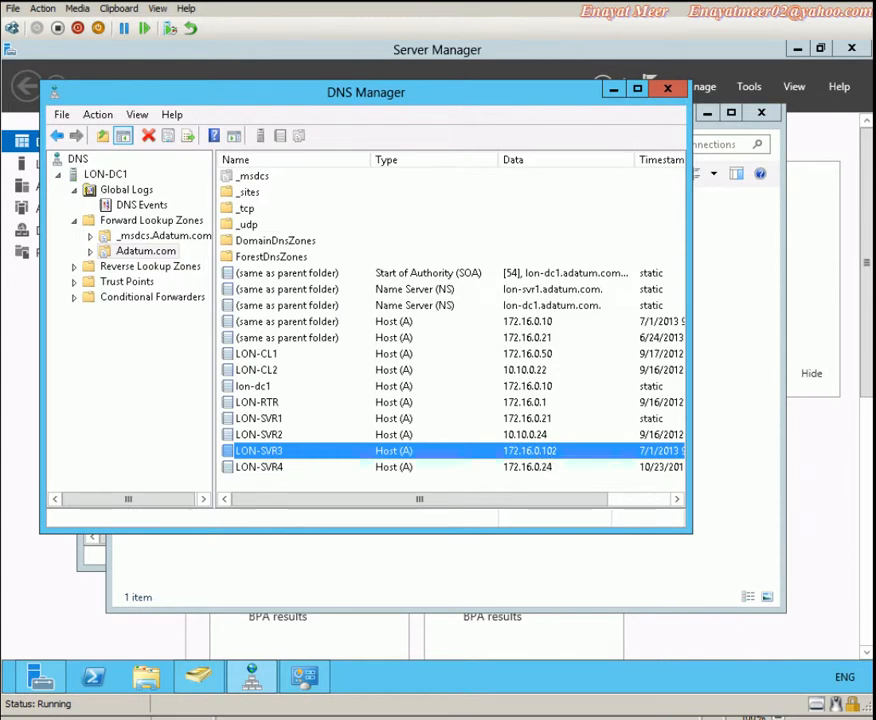
left_click(768, 717)
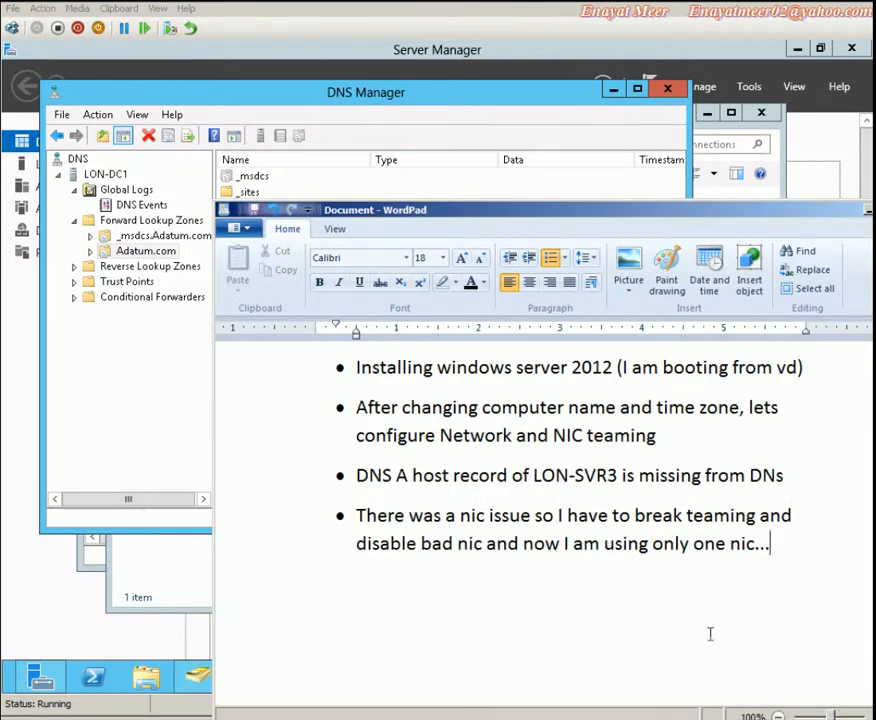
Add the bullet 'I am going to continue with my second video about core installation' plus a signature line with the author's name
left_click(762, 596)
key("Return")
type("I am going")
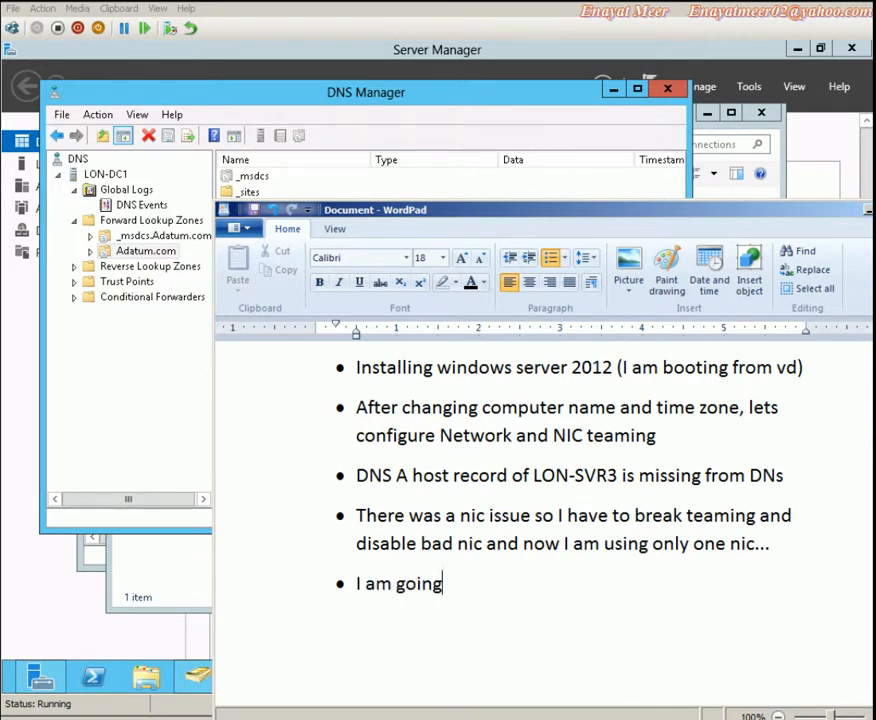
type(" to continue ")
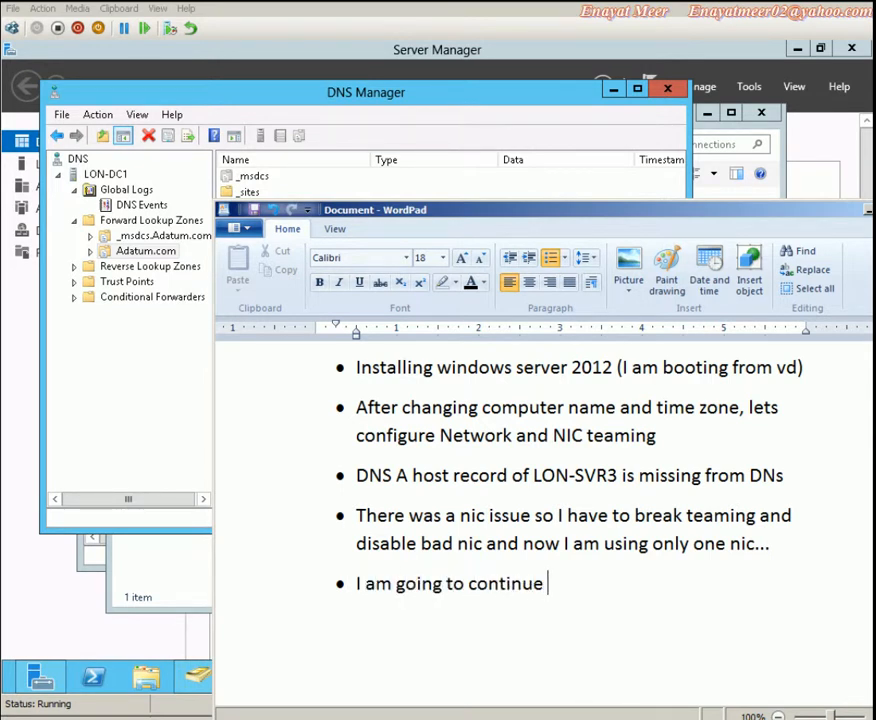
type("with my")
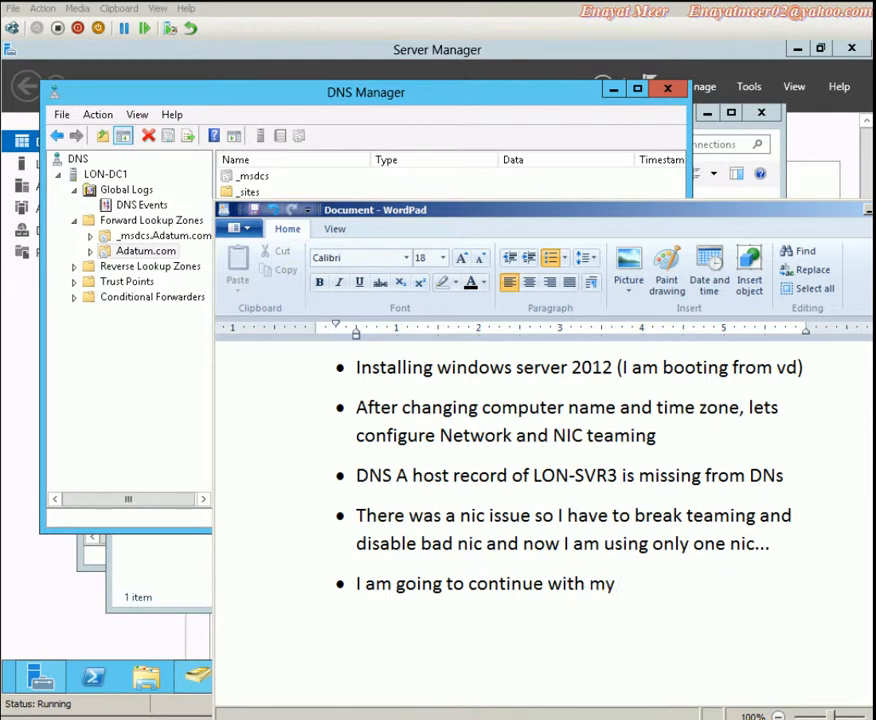
type(" sencn")
key("BackSpace")
key("BackSpace")
key("BackSpace")
type("cond i")
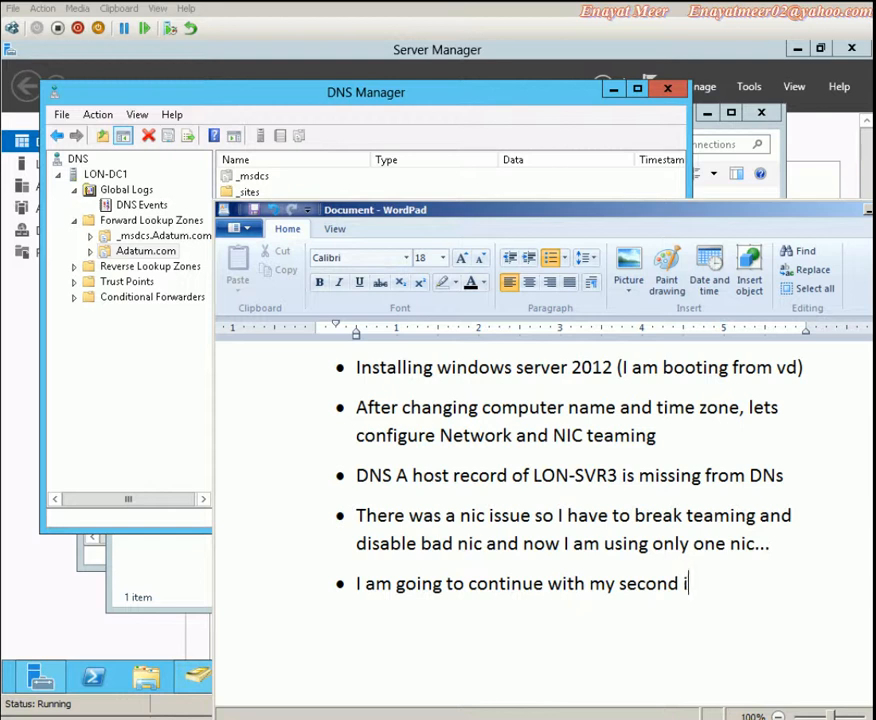
key("BackSpace")
type("video")
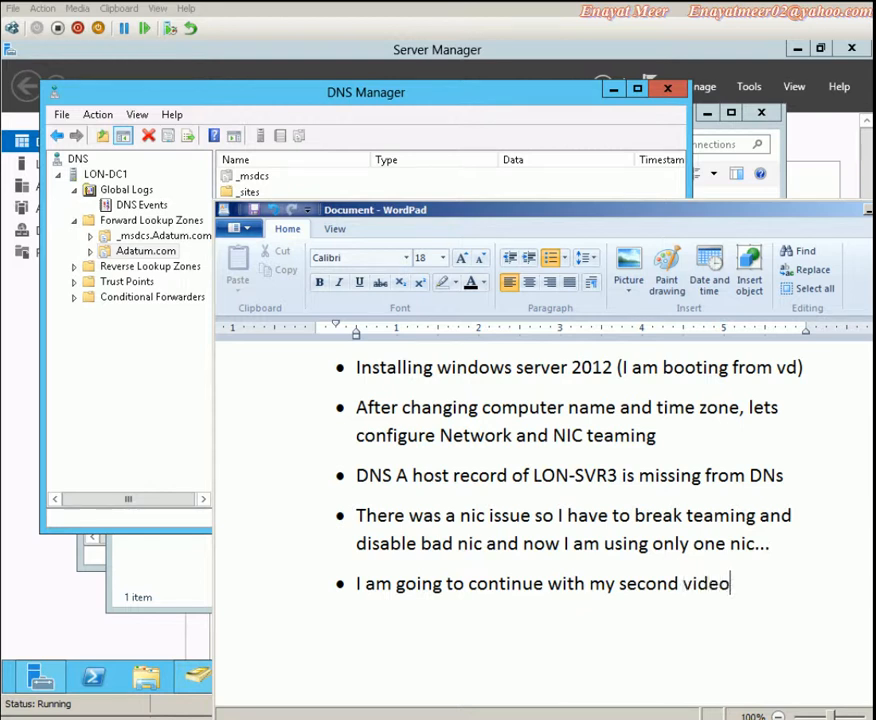
type(" about core ins")
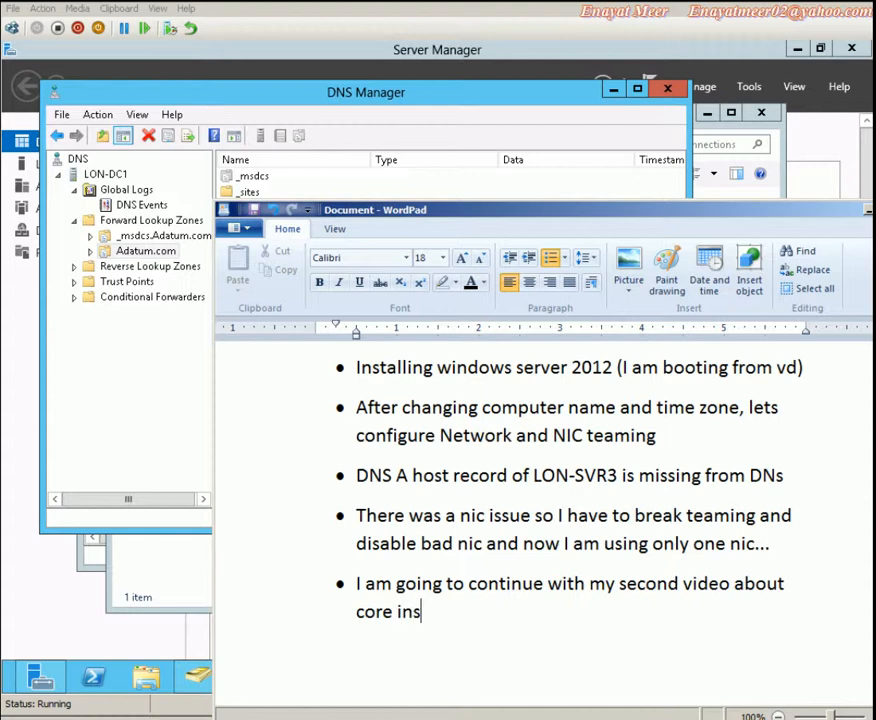
type("tallation")
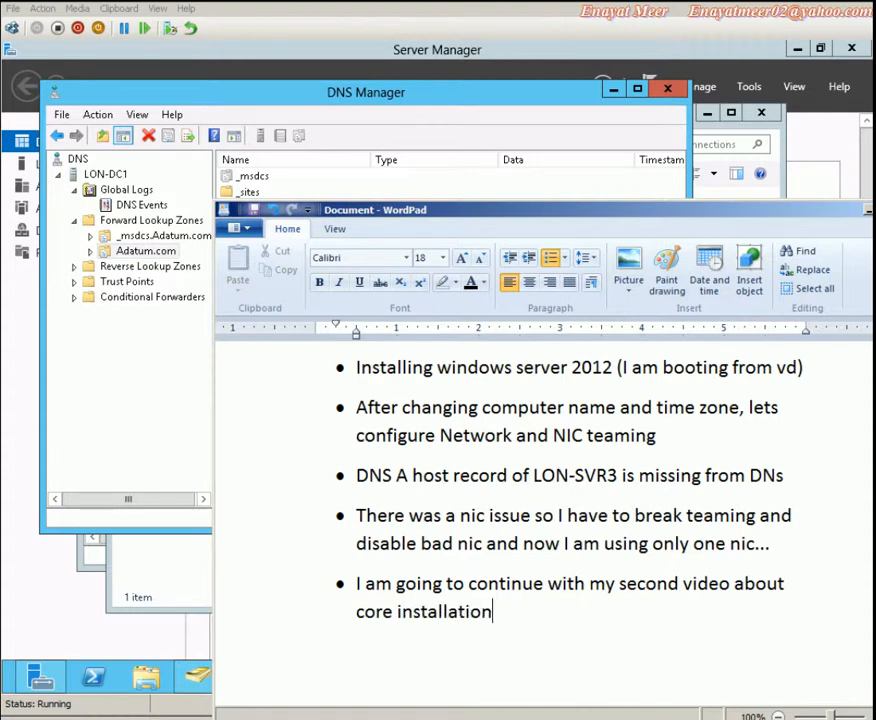
key("Return")
type("==============Enayat Meer")
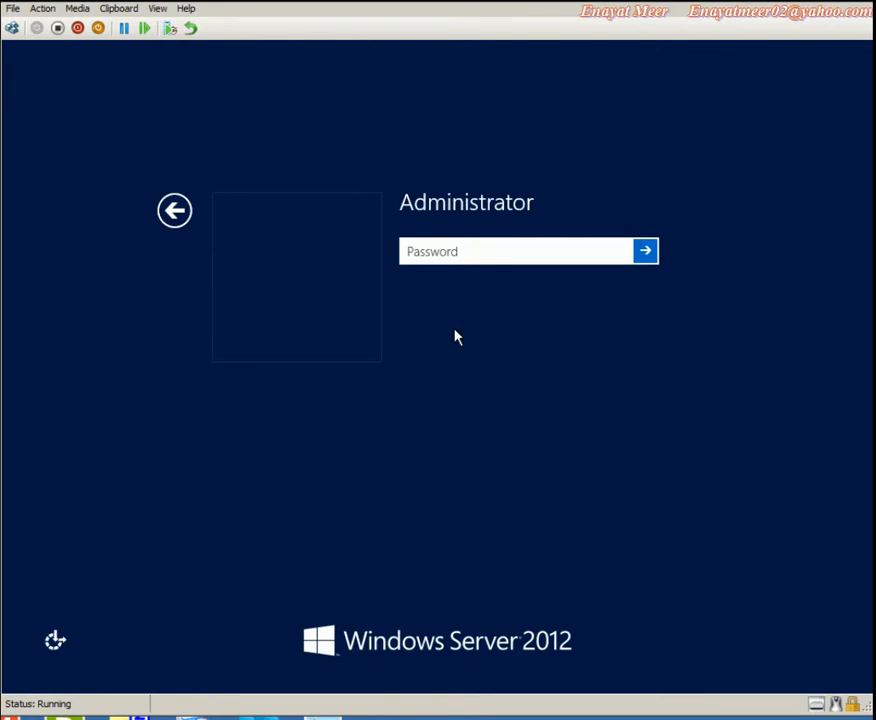
Sign in as Administrator, rename the server to LON-CORE via sconfig option 2, and restart
type("********")
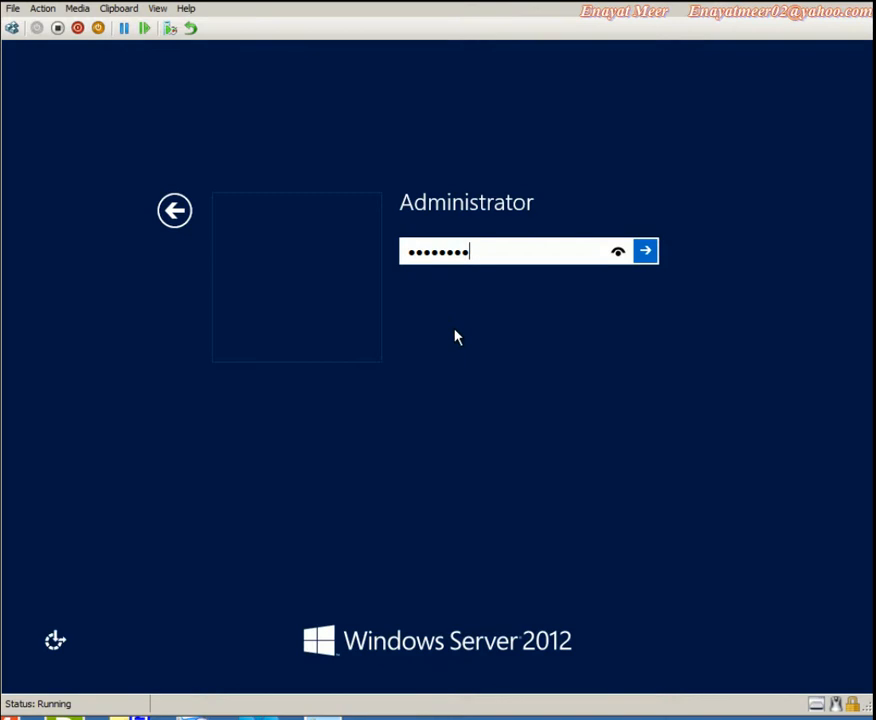
key("Return")
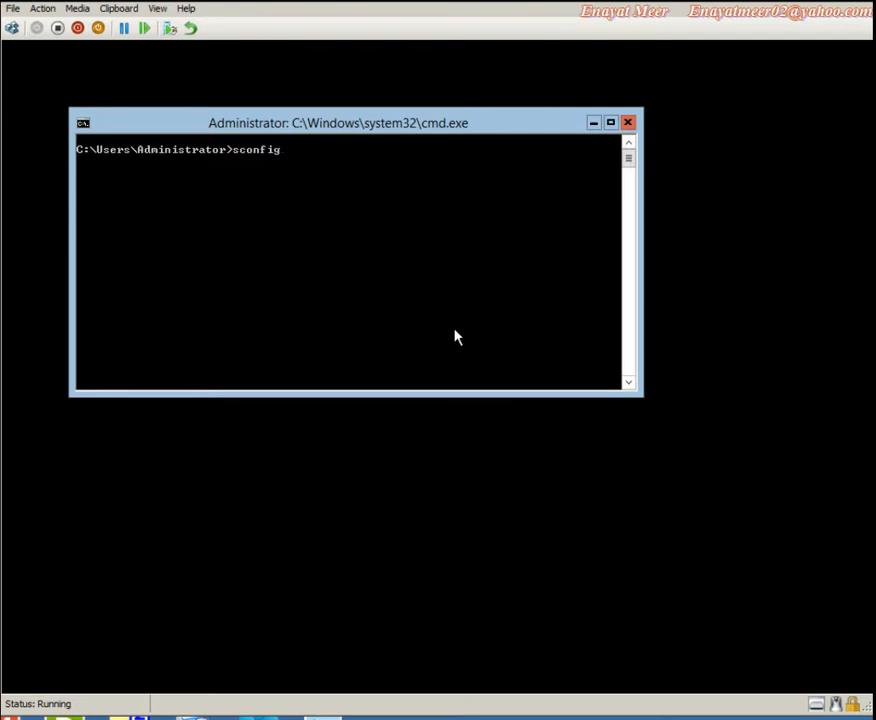
key("Return")
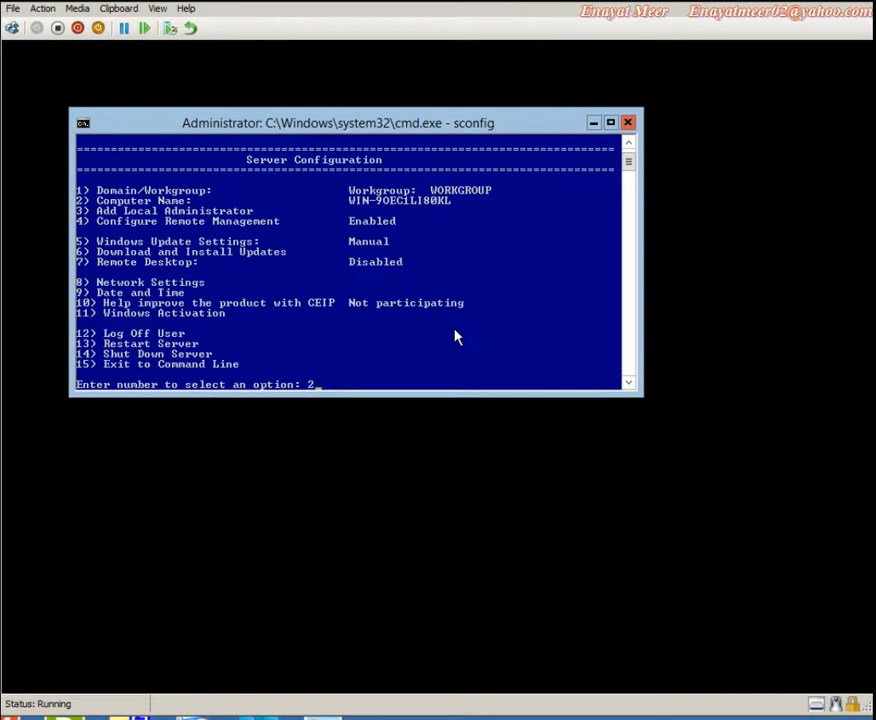
key("Return")
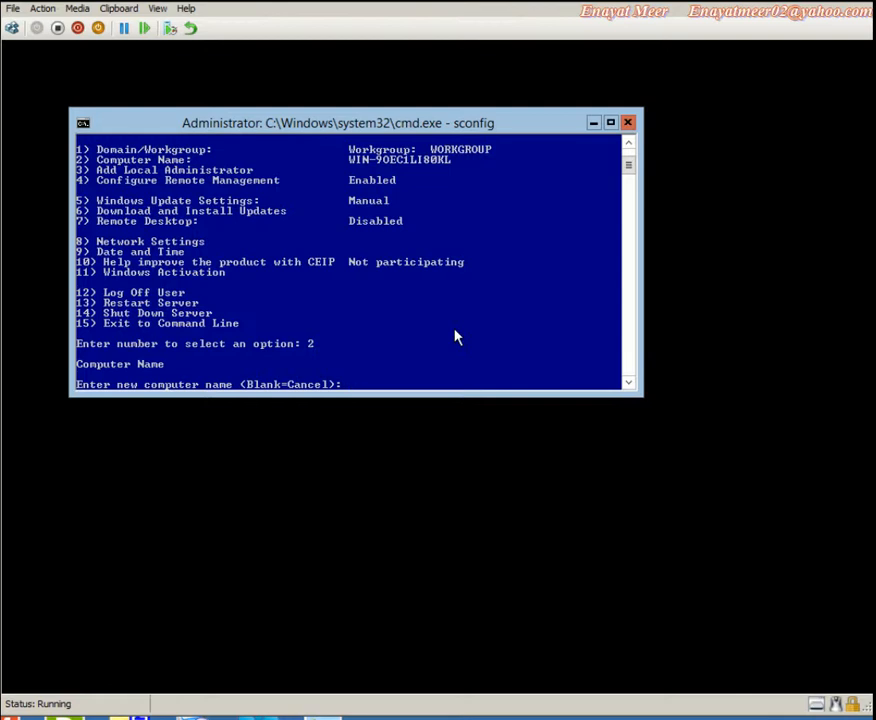
type("LON-CORE")
key("Return")
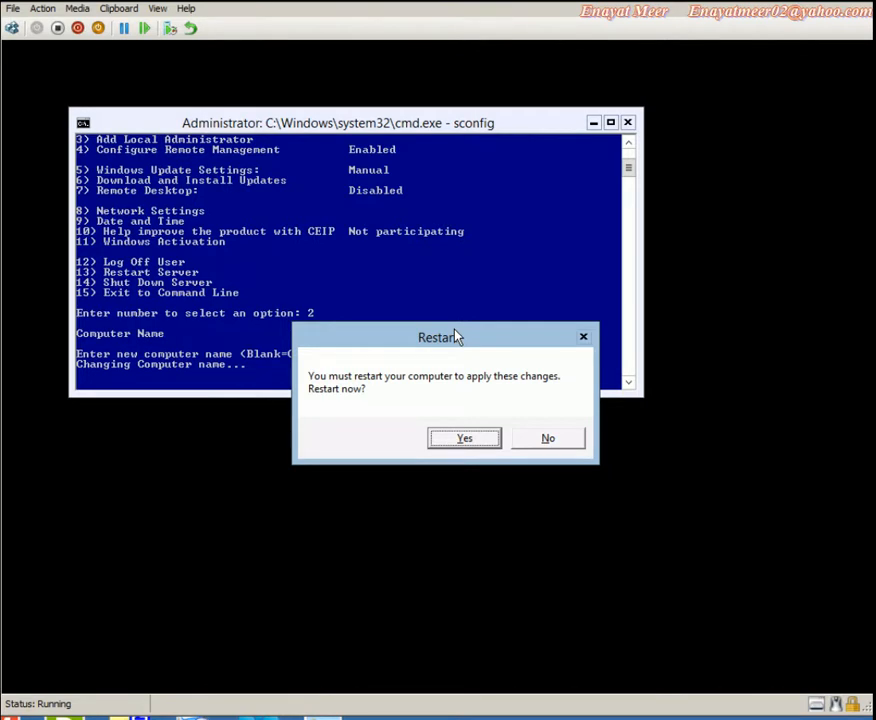
left_click_drag(395, 344, 381, 391)
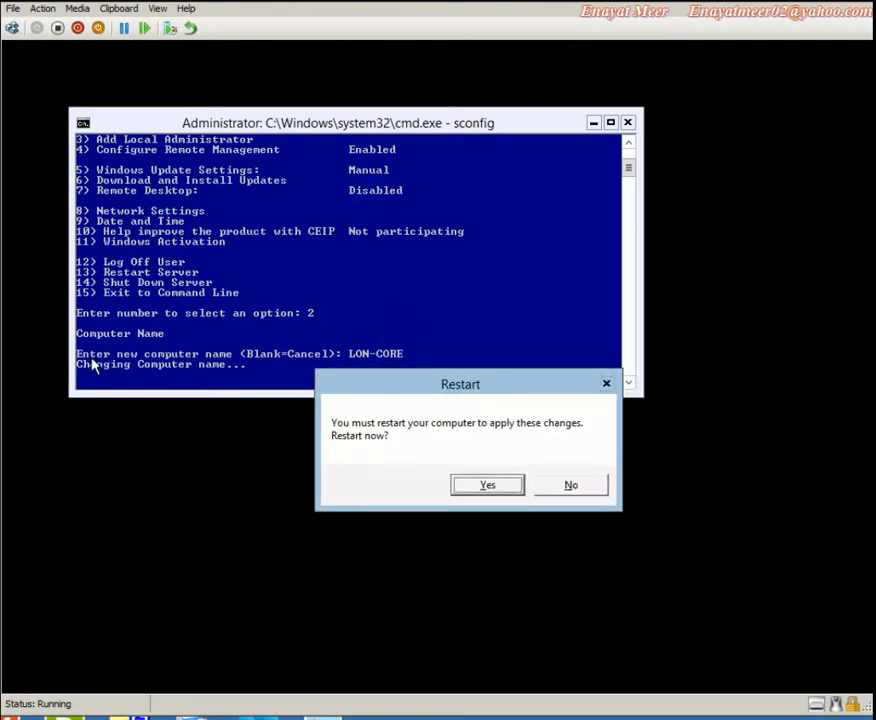
left_click(489, 486)
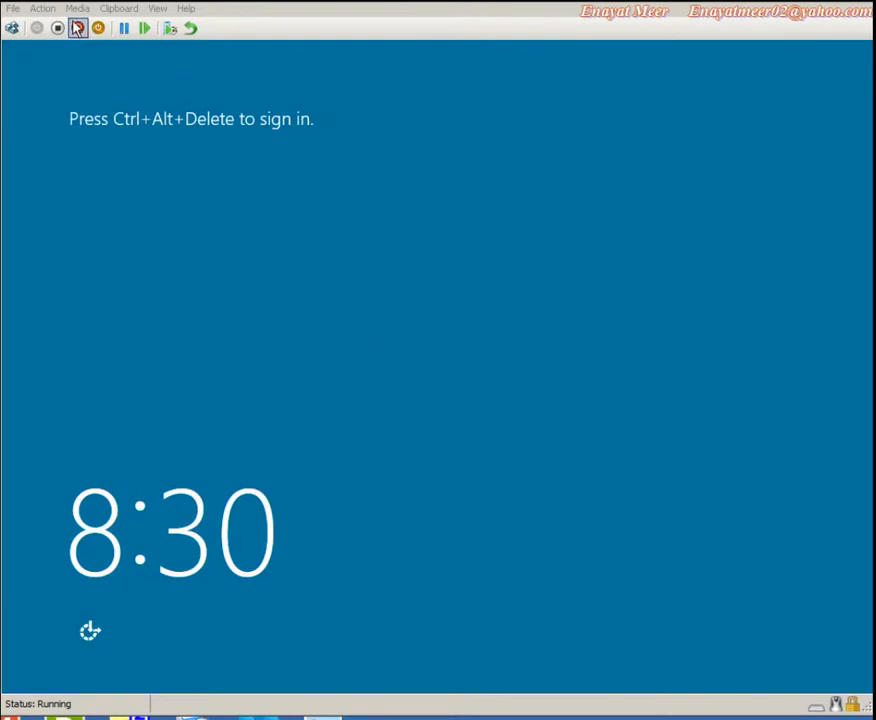
Sign back in, confirm the name LON-CORE with hostname, and launch sconfig
left_click(45, 9)
left_click(47, 27)
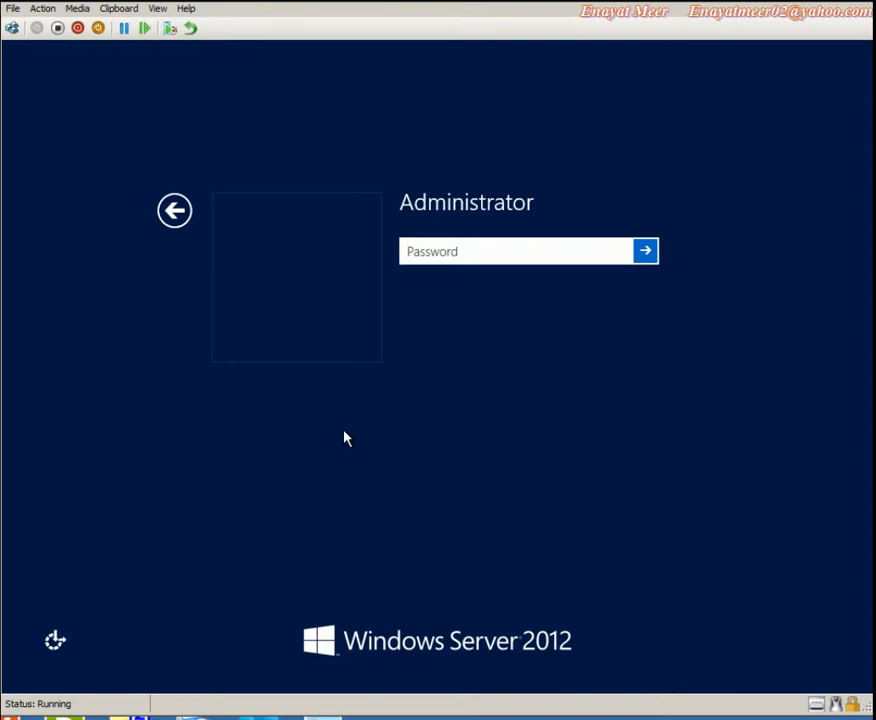
type("********")
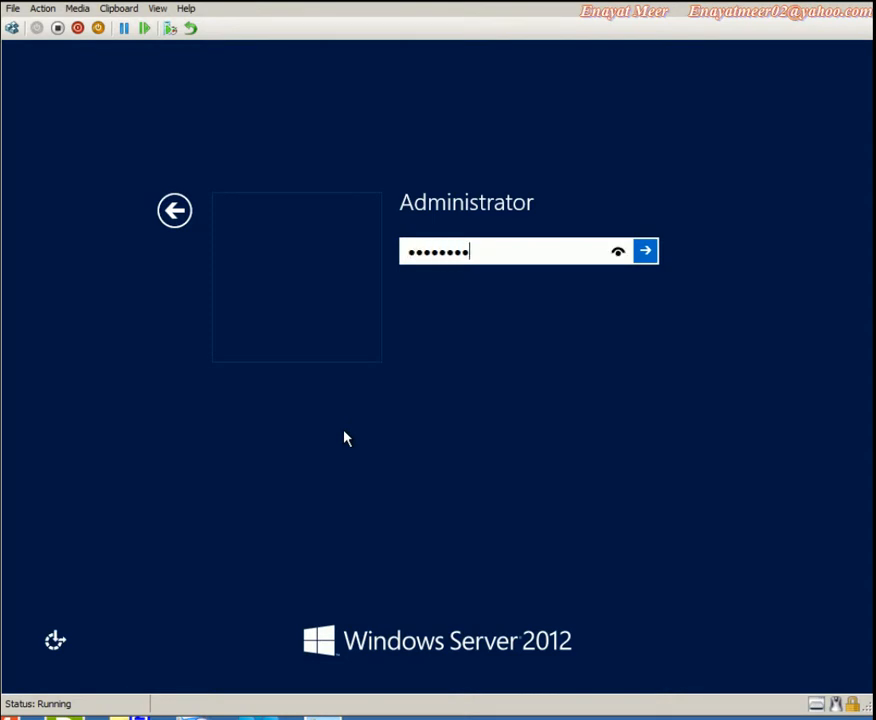
key("Return")
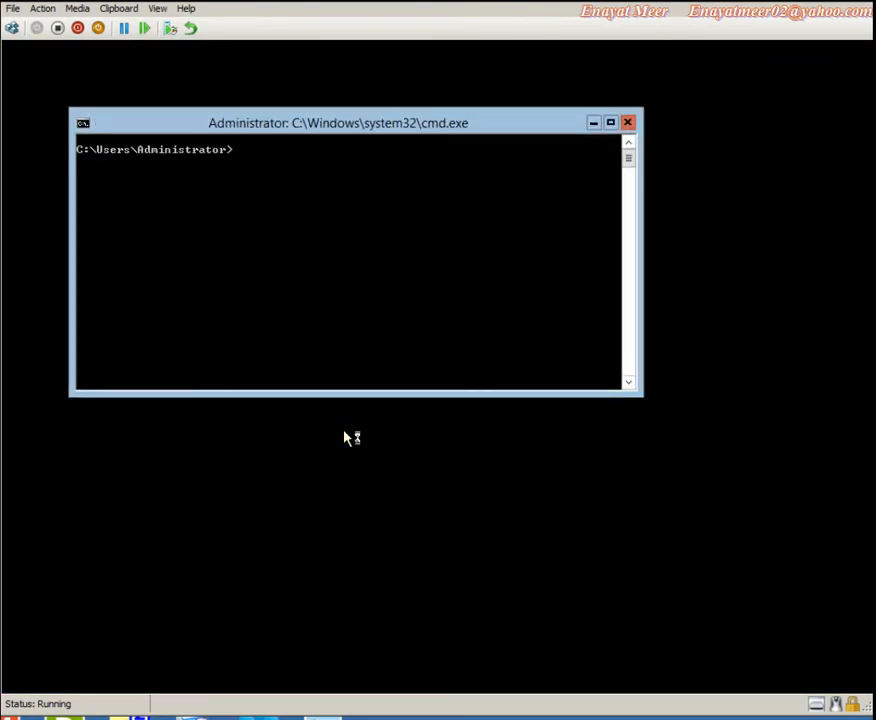
type("hostname")
key("Return")
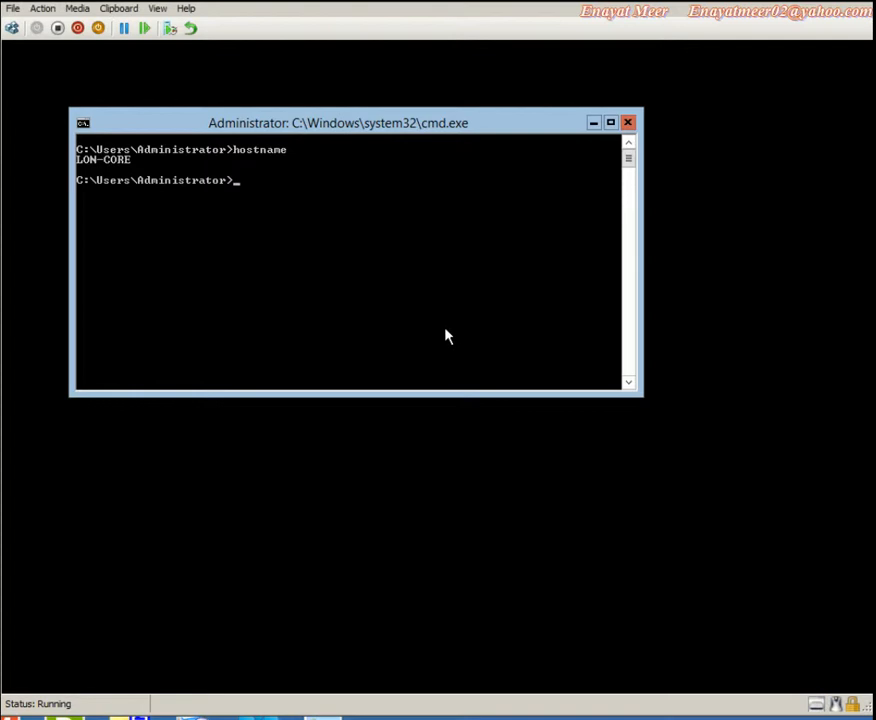
type("sconfig")
key("Return")
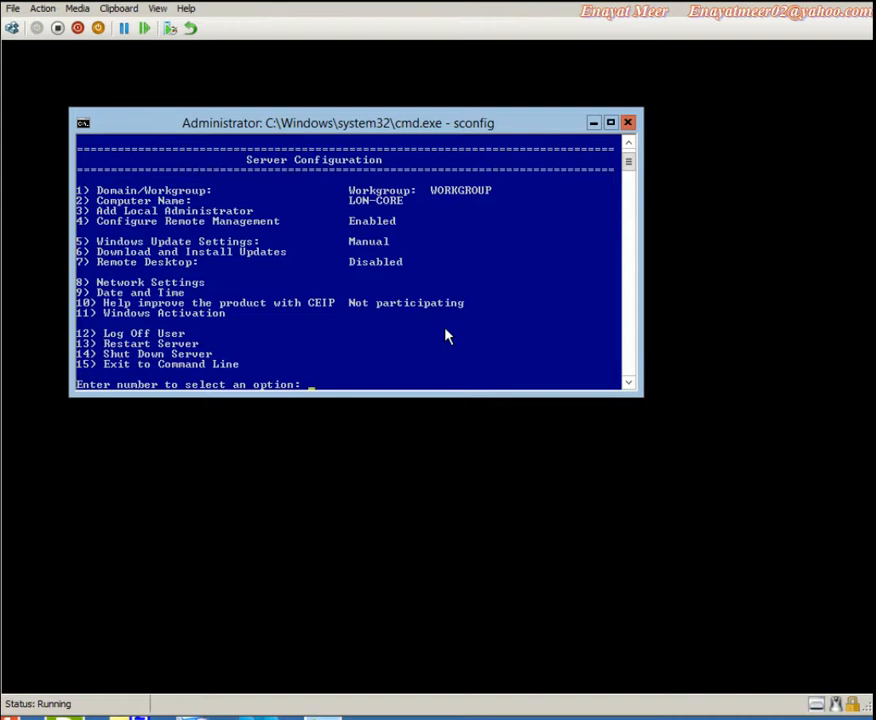
right_click(106, 290)
left_click(144, 300)
left_click_drag(80, 293, 185, 296)
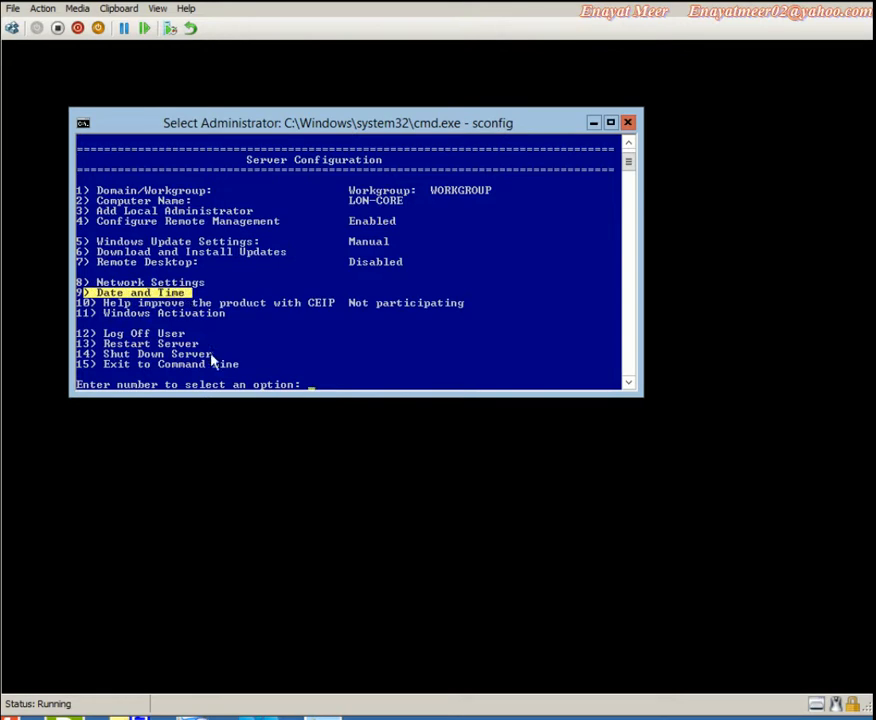
left_click(331, 378)
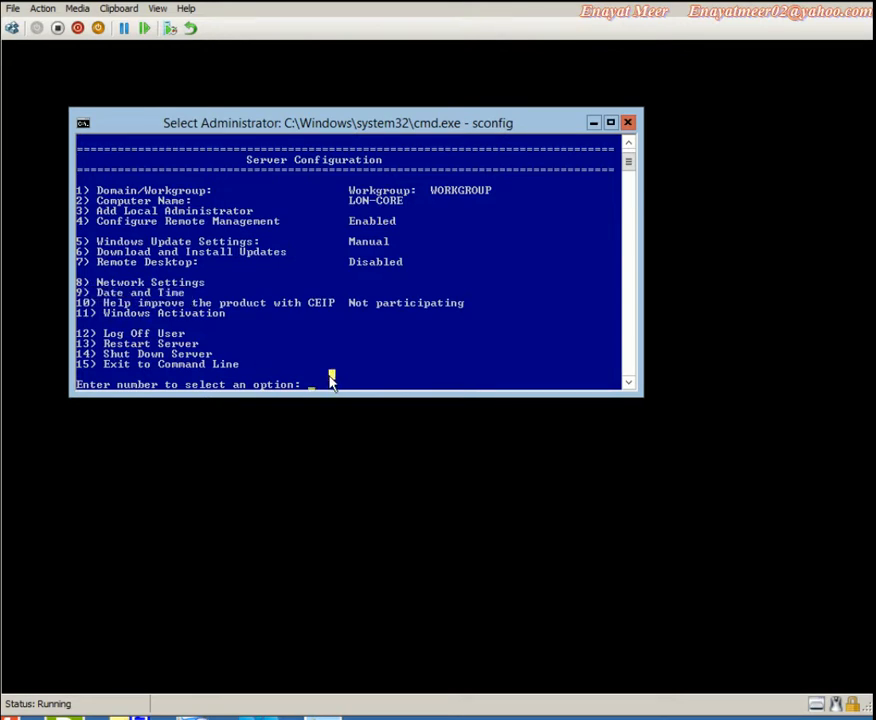
type("9")
key("Return")
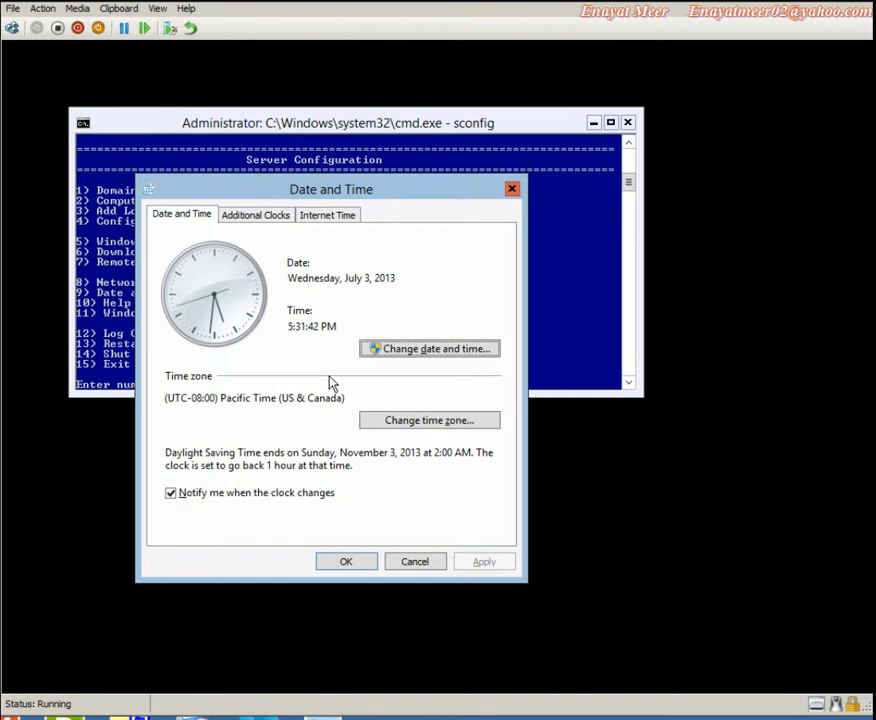
left_click(428, 422)
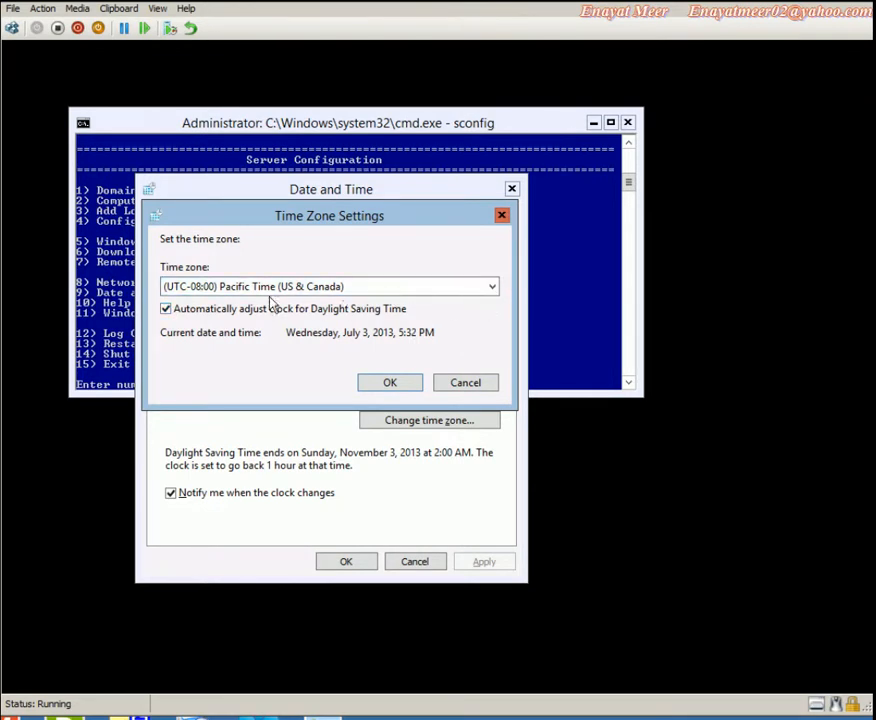
left_click(487, 291)
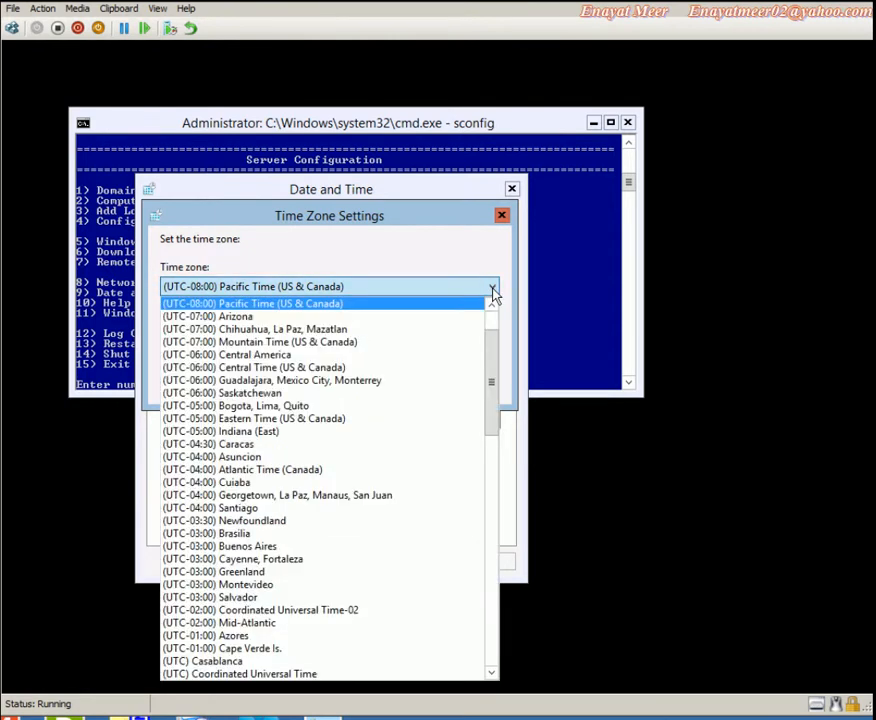
left_click_drag(497, 358, 494, 327)
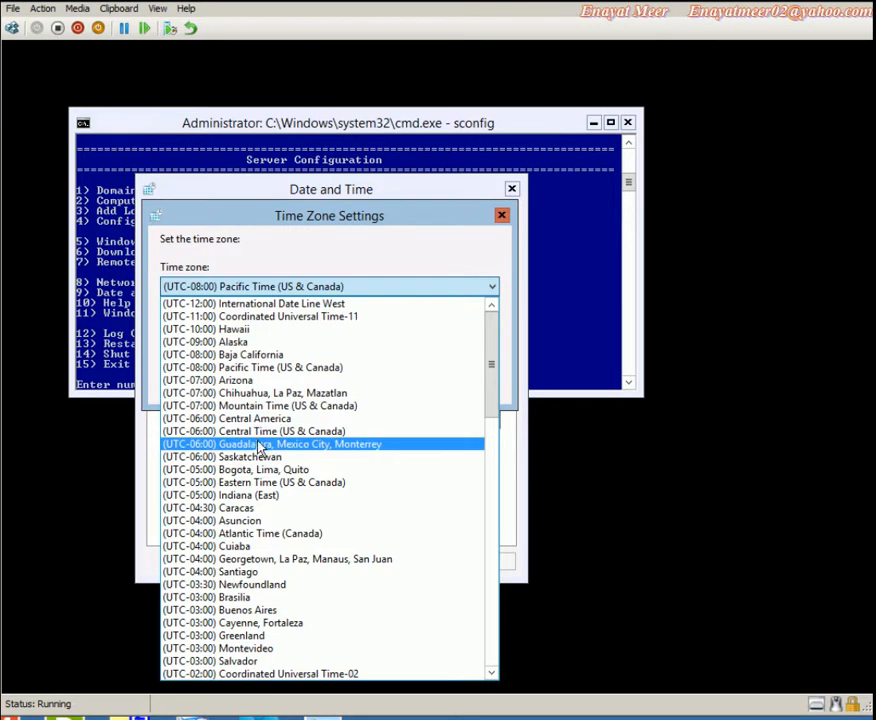
left_click(270, 483)
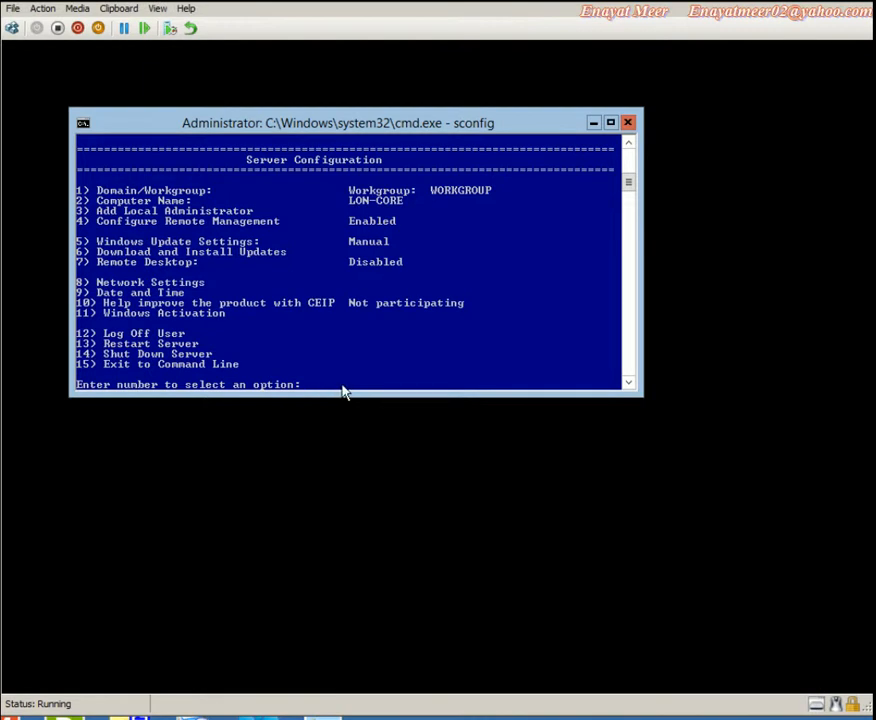
type("9")
key("Return")
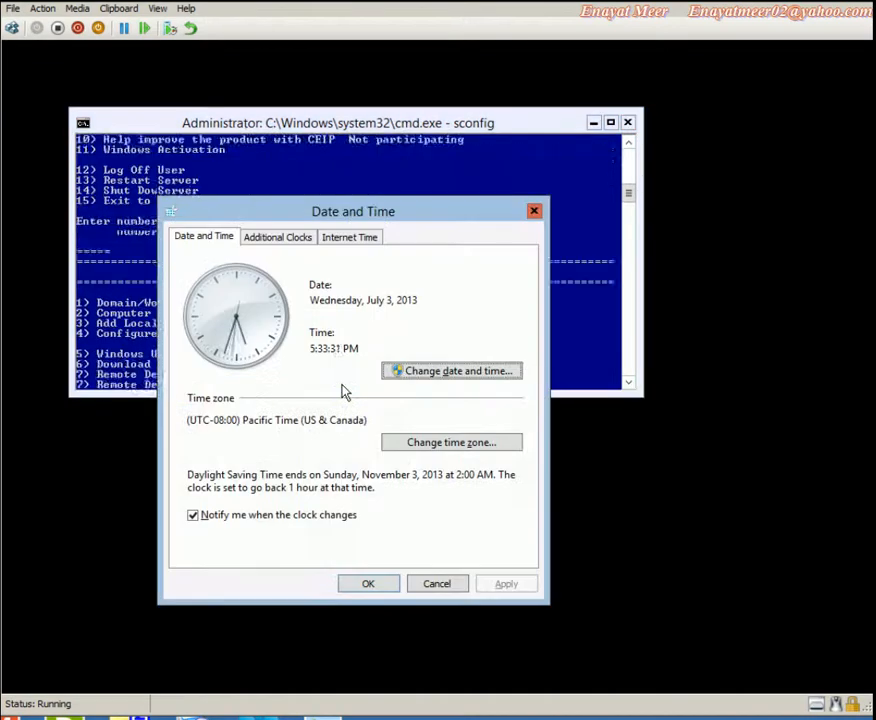
left_click(458, 445)
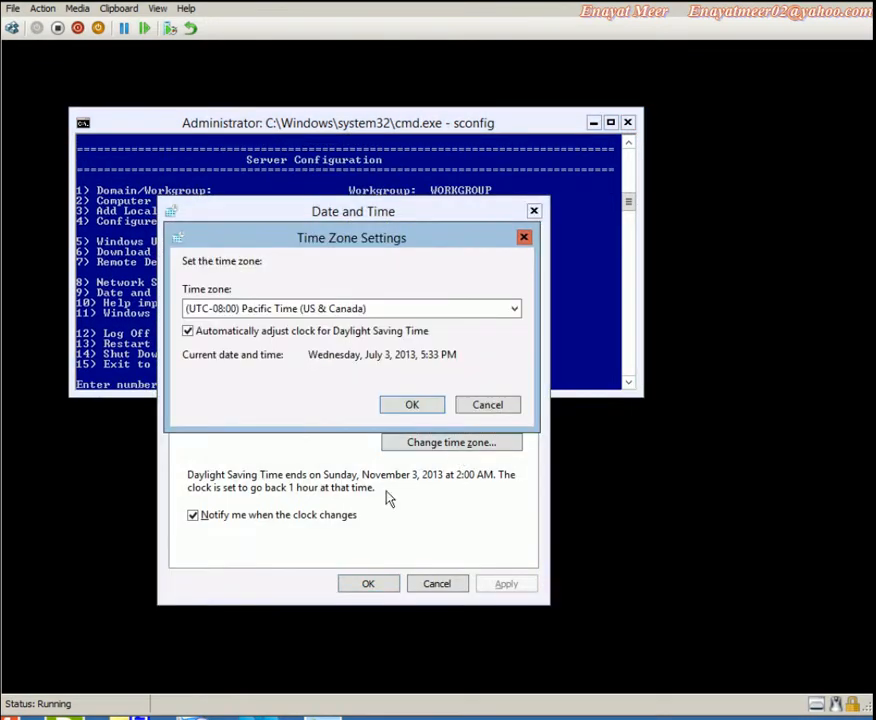
left_click(479, 410)
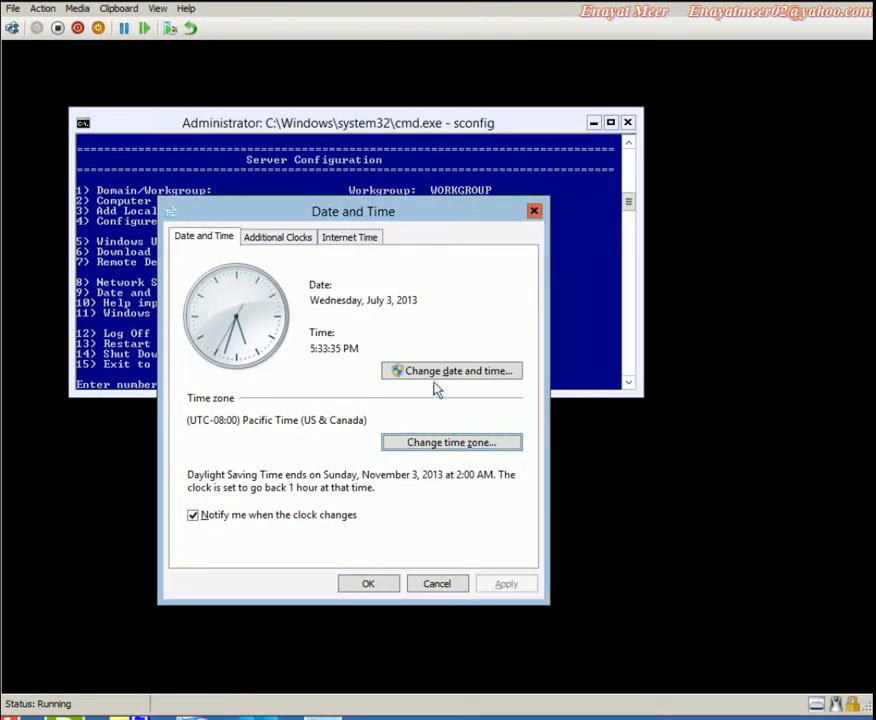
left_click(438, 372)
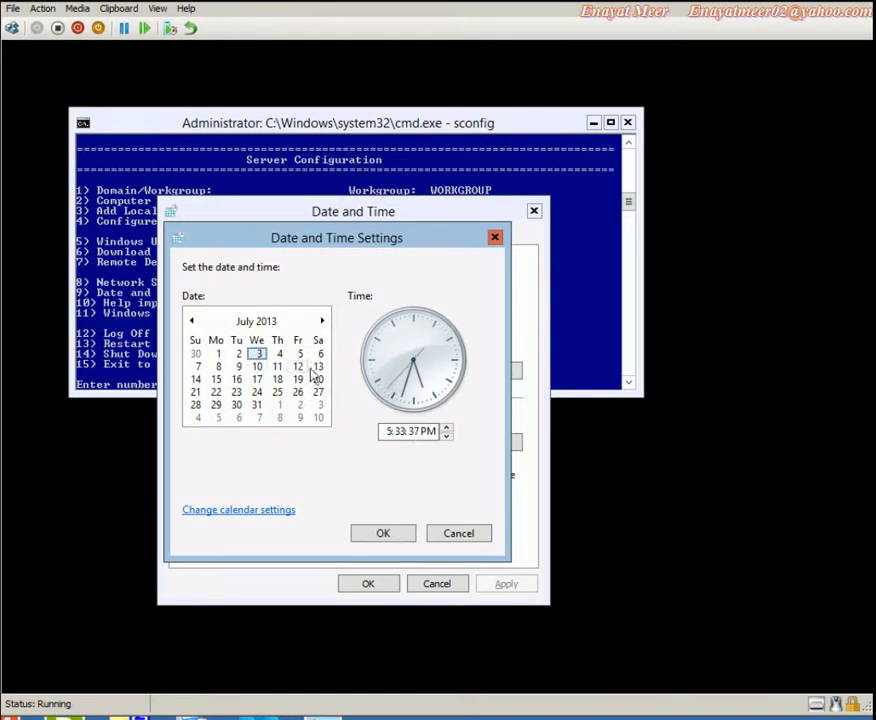
left_click(399, 540)
left_click(380, 582)
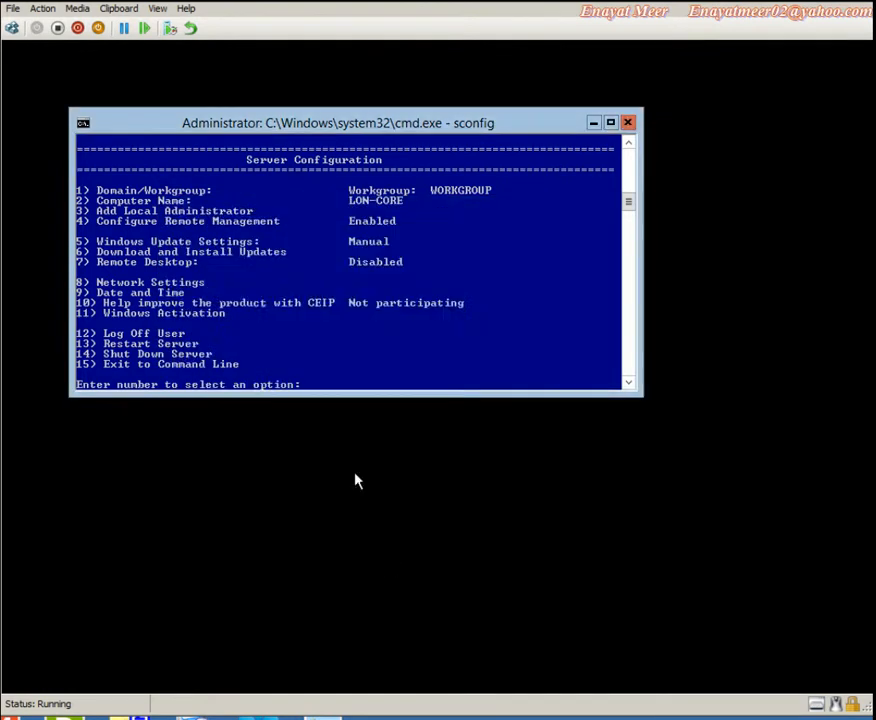
right_click(132, 343)
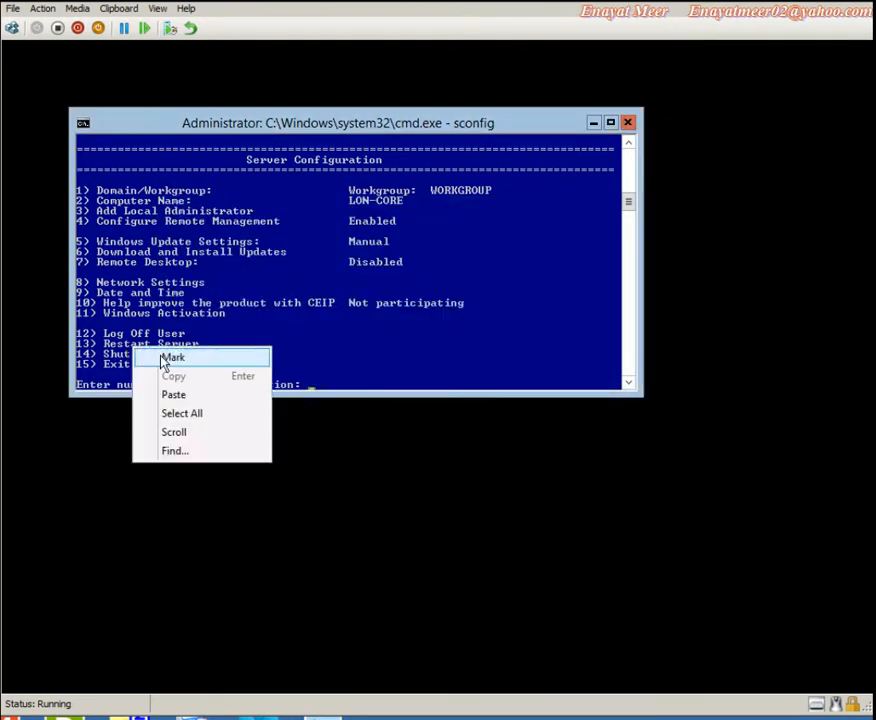
left_click(162, 358)
left_click_drag(103, 364, 256, 379)
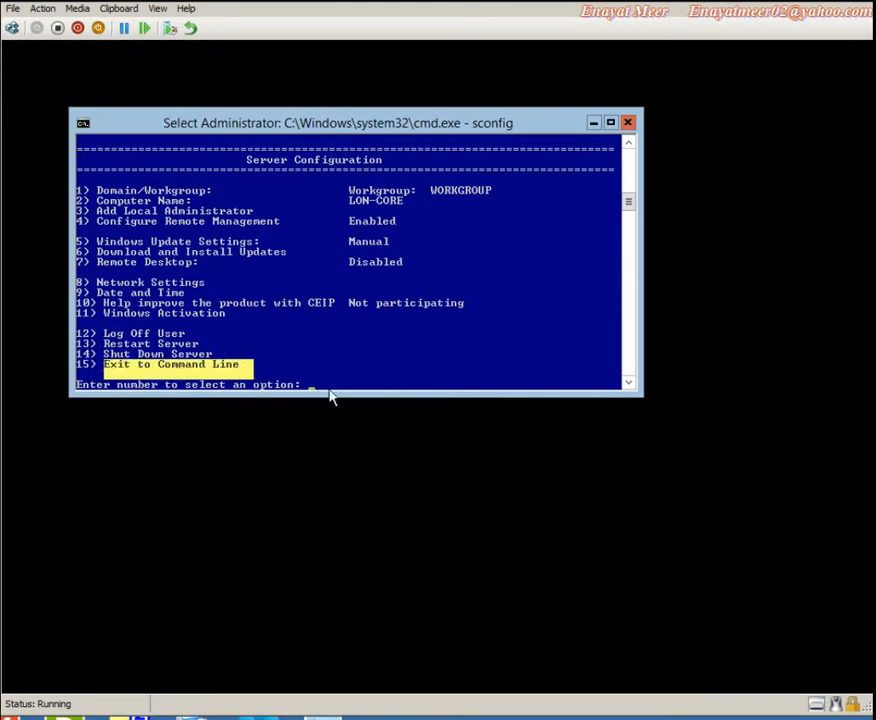
left_click_drag(324, 386, 333, 387)
type("15")
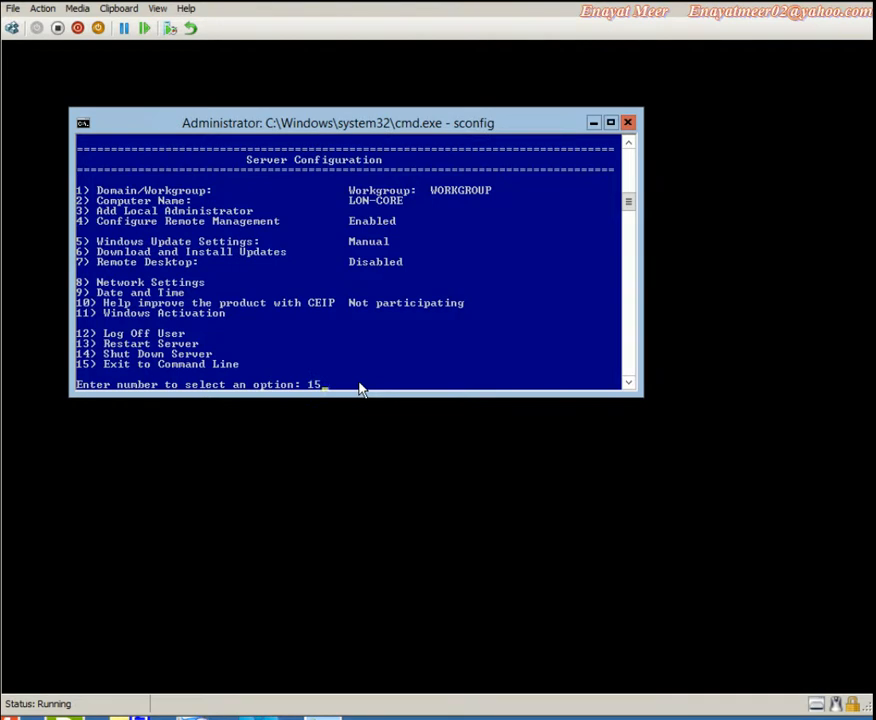
key("Return")
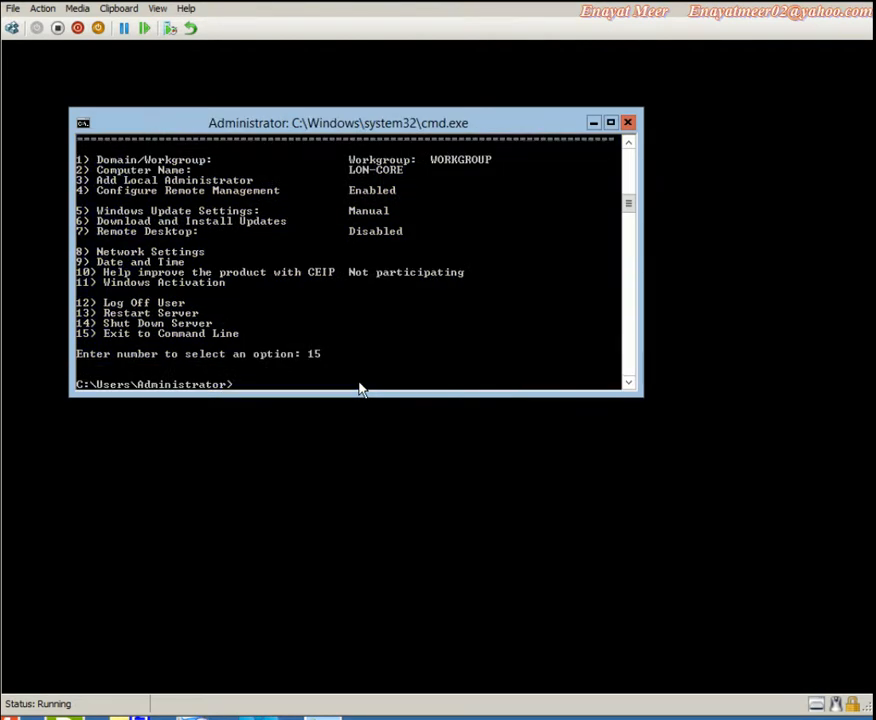
type("configuring netw")
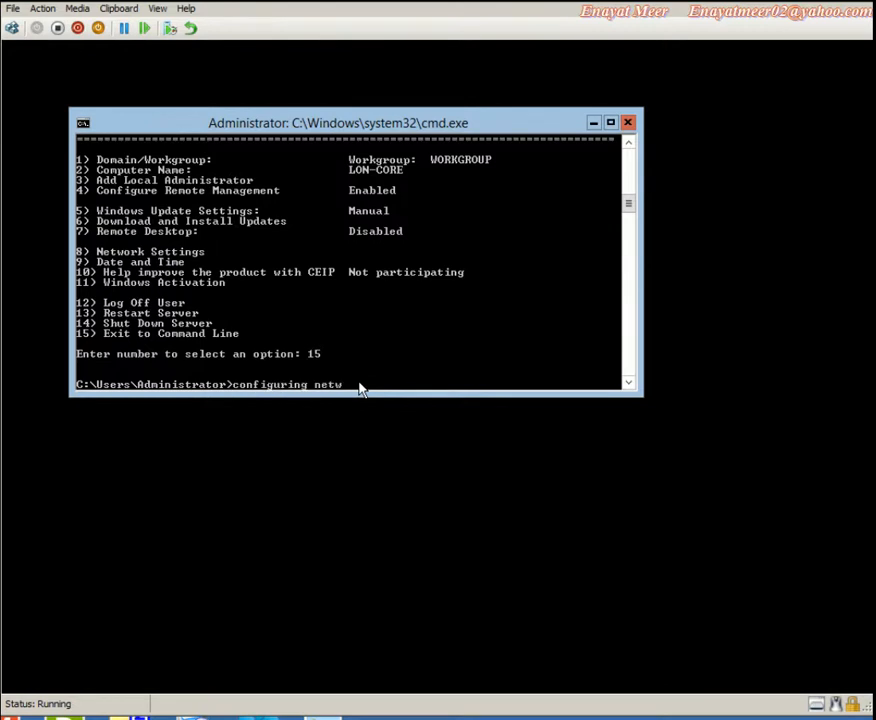
type("ork")
key("Return")
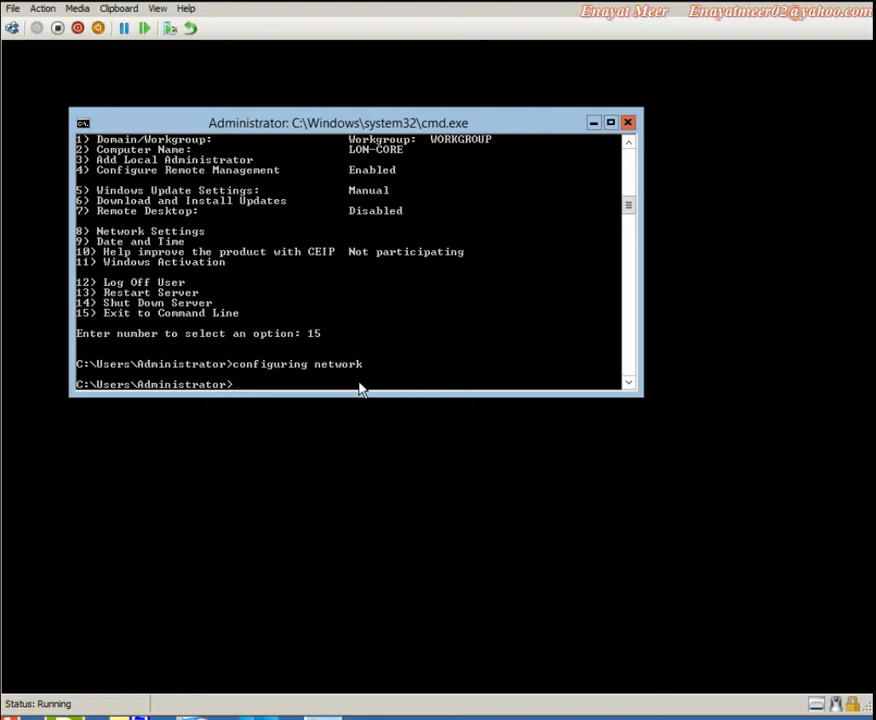
type("sconfig")
key("Return")
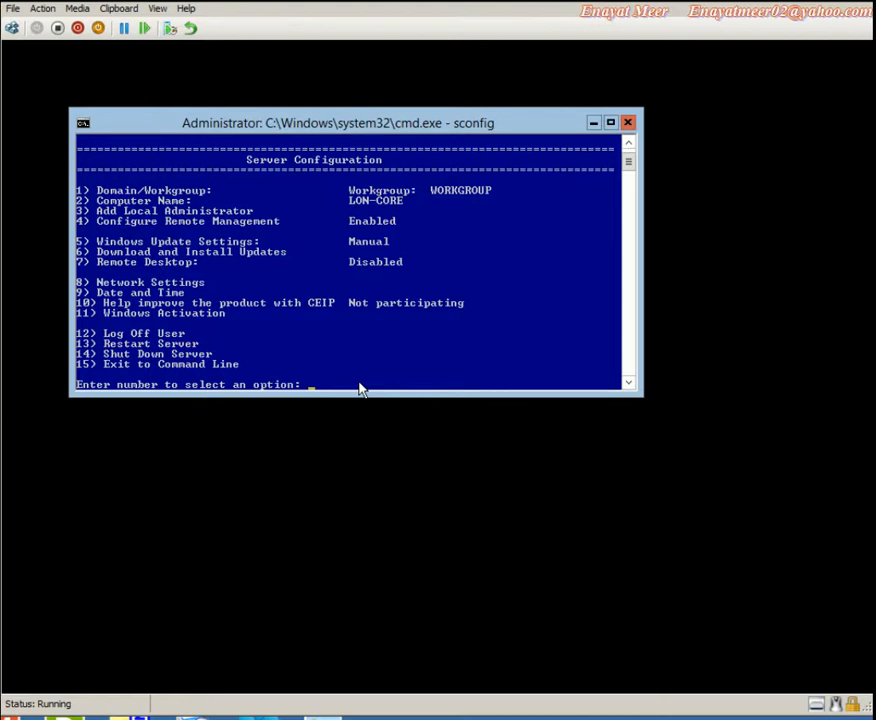
Open sconfig's Network Settings (option 8) for network adapter index 10
right_click(104, 286)
left_click(120, 291)
left_click_drag(96, 283, 234, 290)
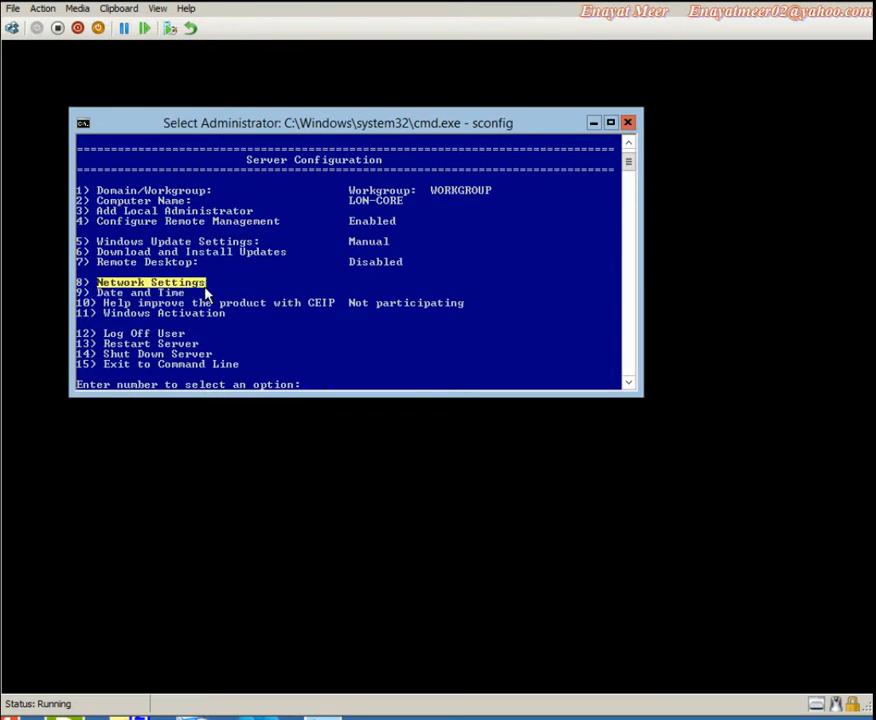
left_click(353, 377)
type("8")
key("Return")
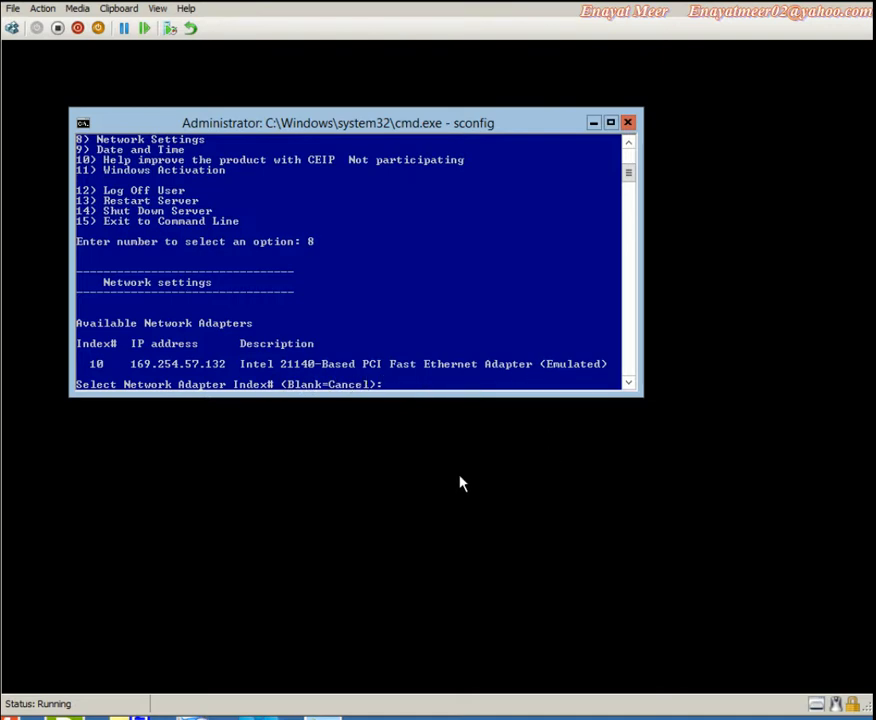
type("10")
key("Return")
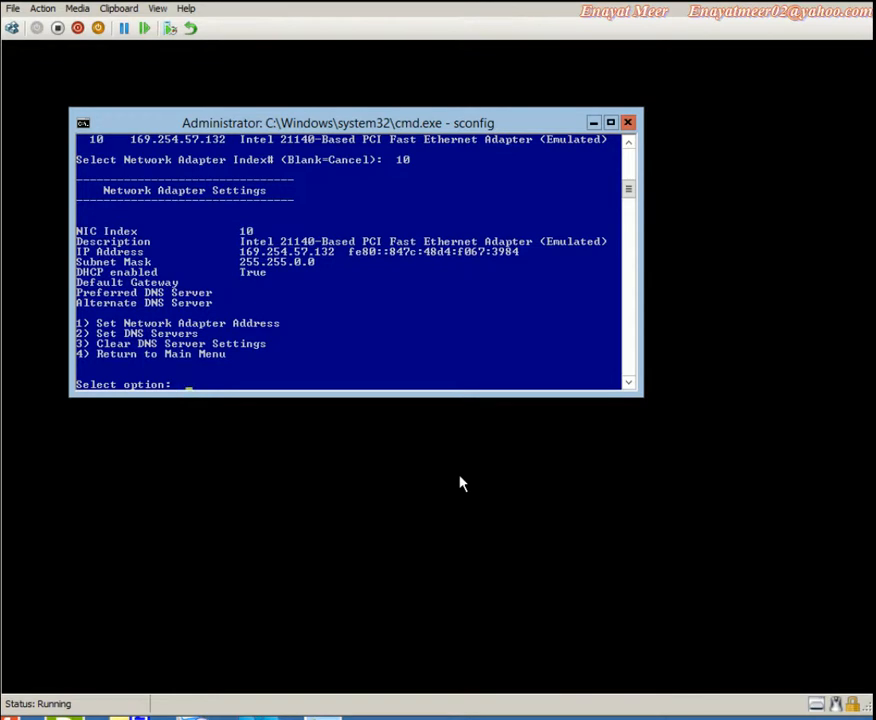
Choose Set Network Adapter Address (option 1) and select S for a static IP
right_click(481, 349)
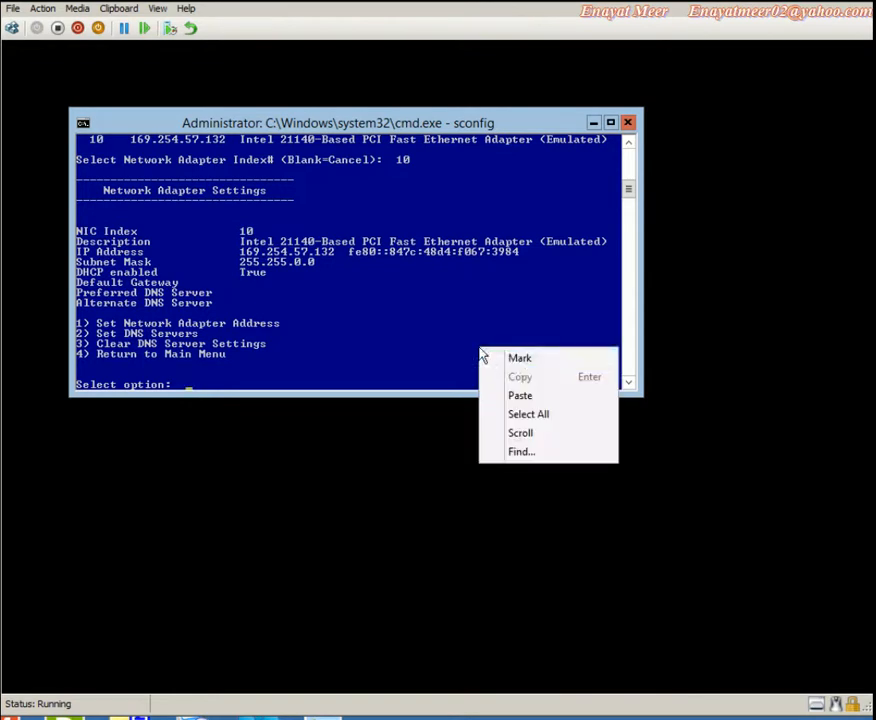
left_click(519, 358)
left_click_drag(95, 321, 287, 333)
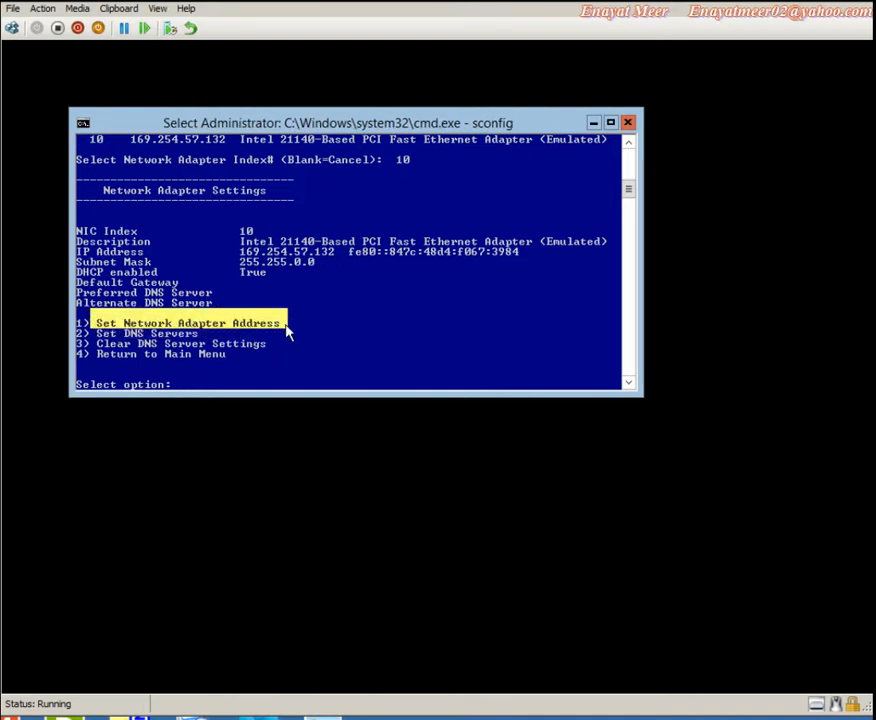
left_click(296, 377)
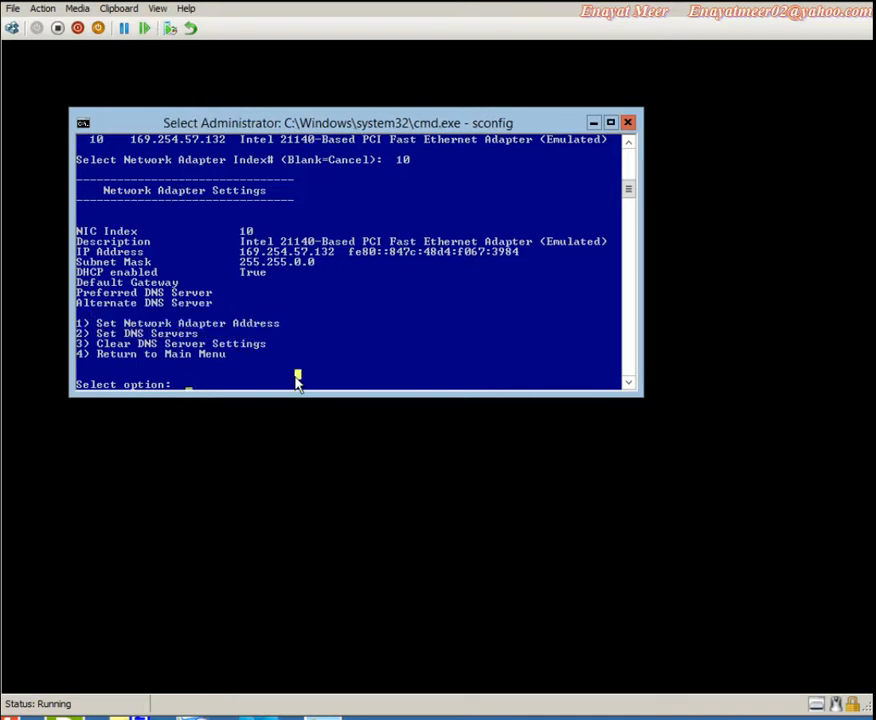
type("1")
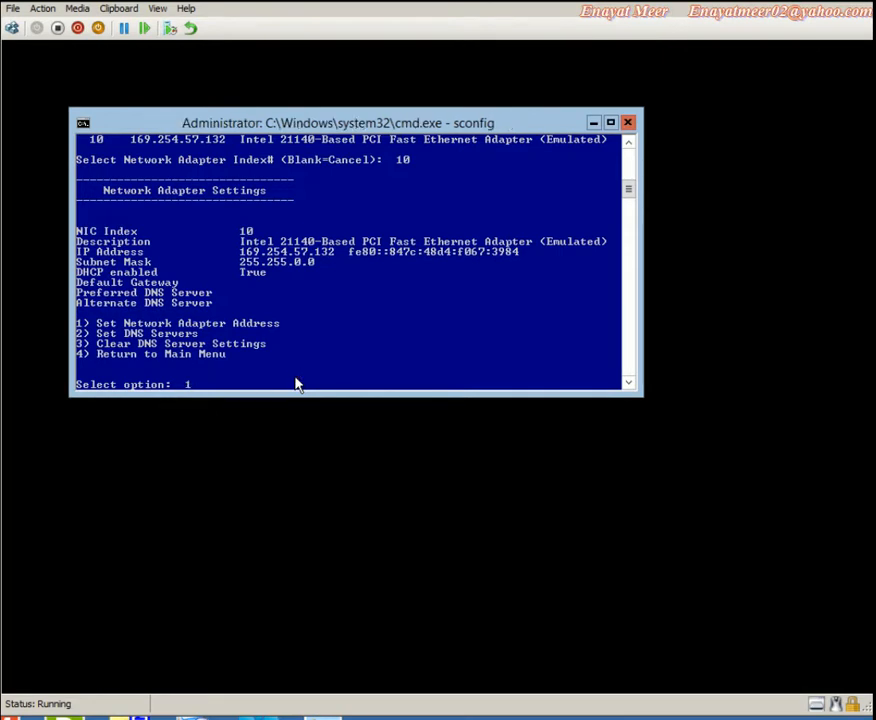
key("Return")
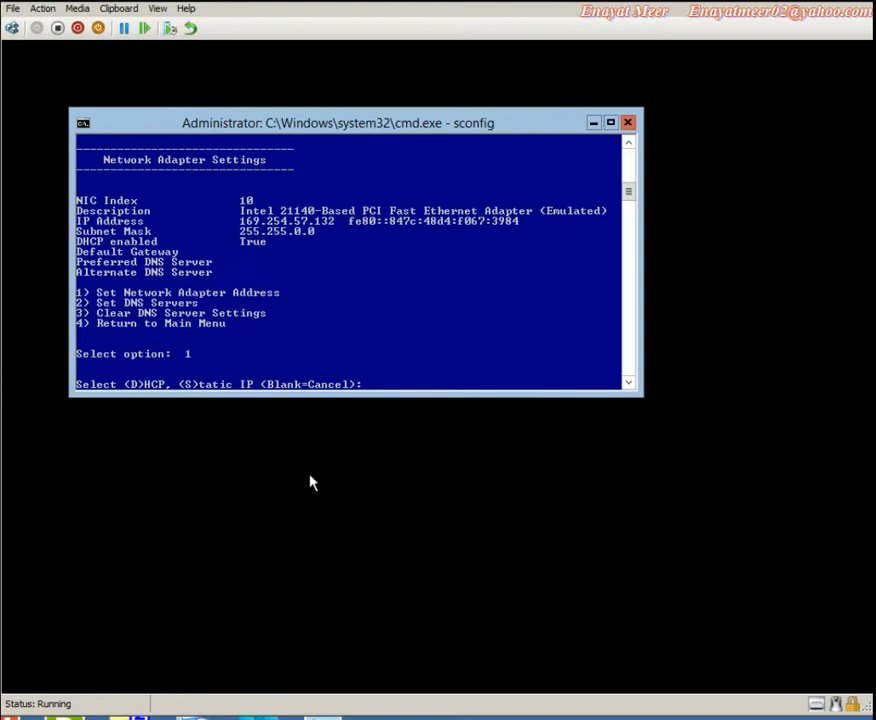
right_click(216, 386)
left_click(232, 394)
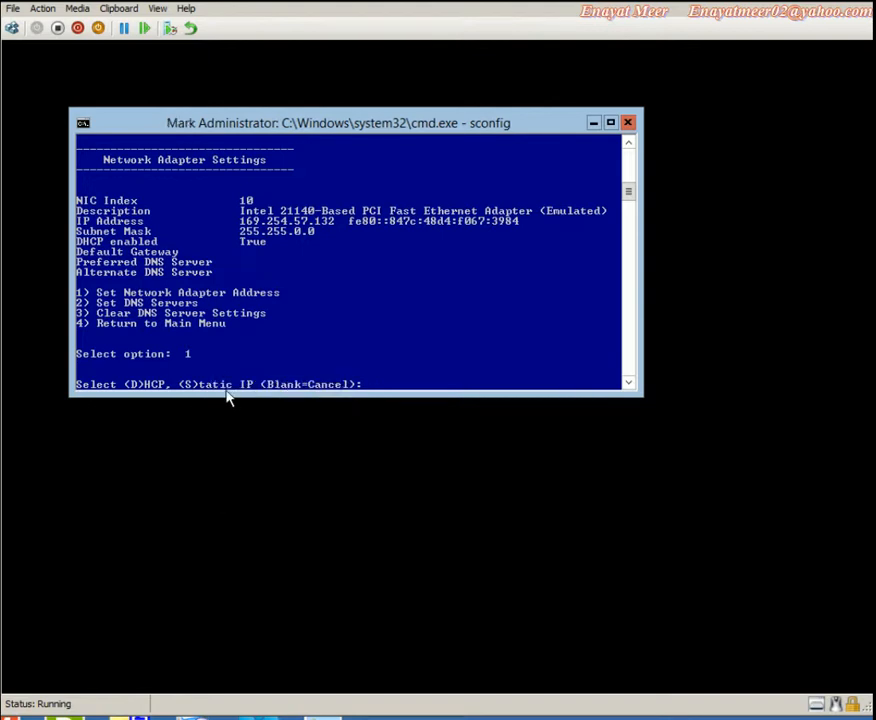
left_click_drag(181, 386, 229, 395)
left_click(393, 374)
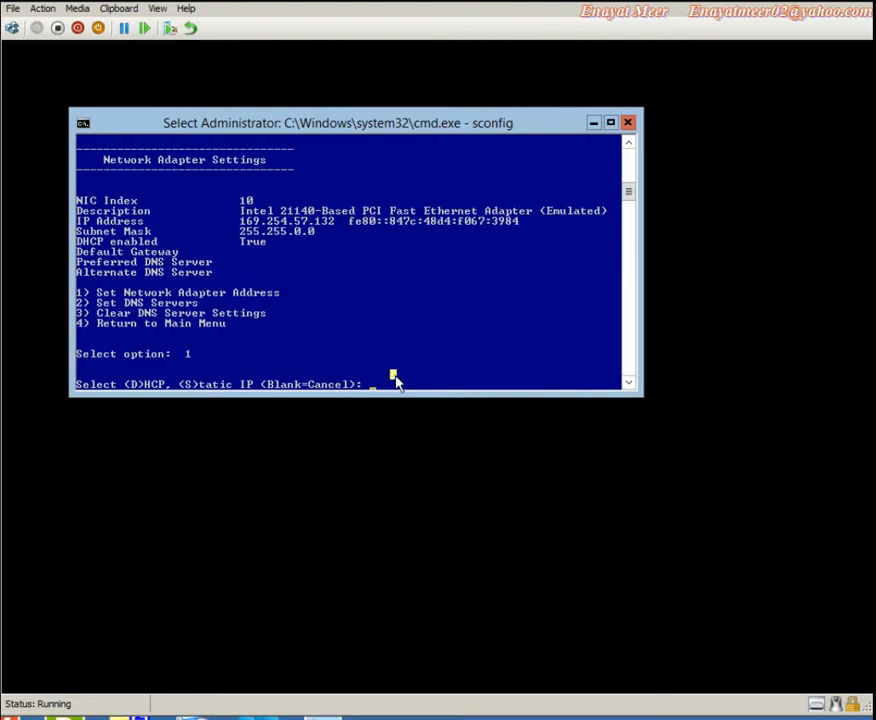
type("S")
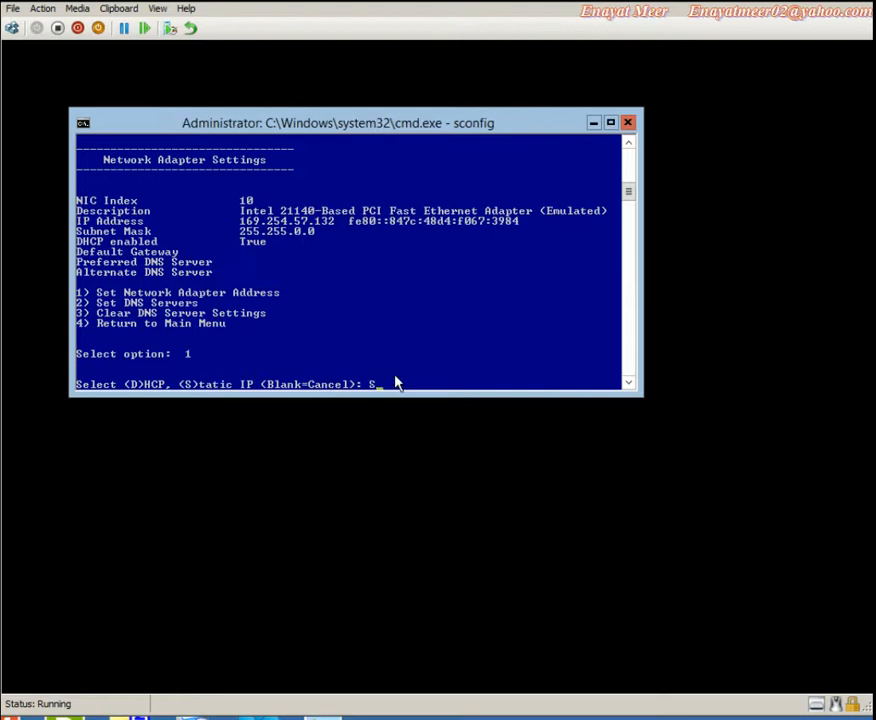
key("Return")
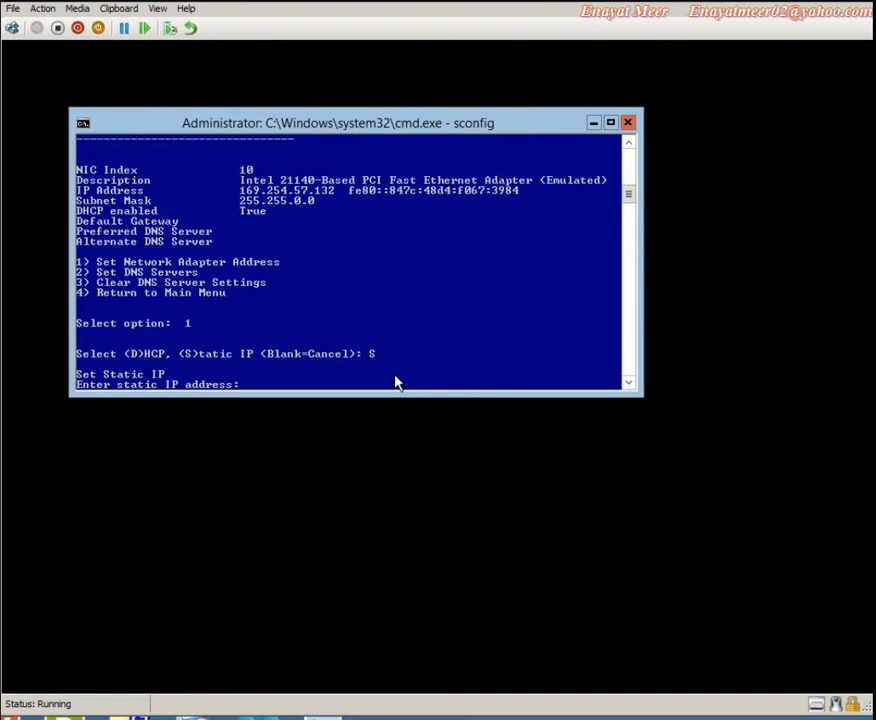
Set IP 172.16.0.111, subnet mask 255.255.0.0 and gateway 172.16.0.1
type("172.16.0.111")
key("Return")
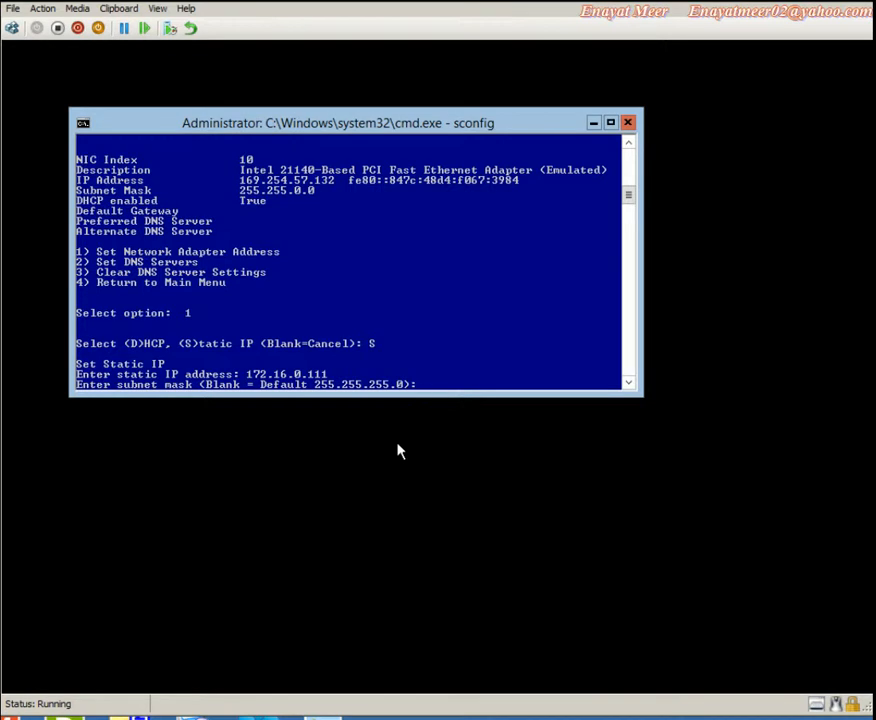
type("255.255.0.0")
key("Return")
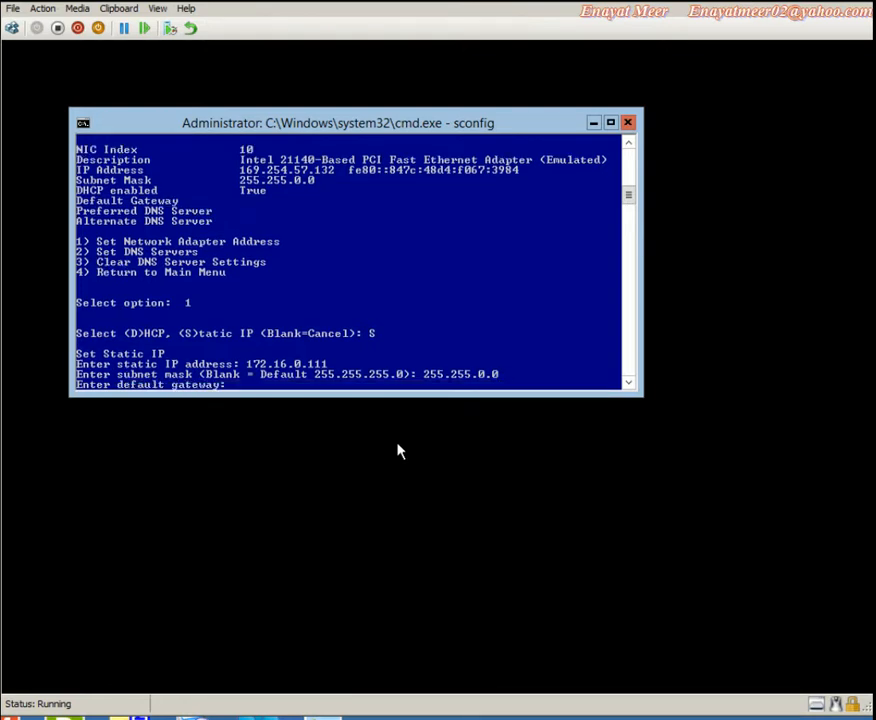
type("172.16.0.1")
key("Return")
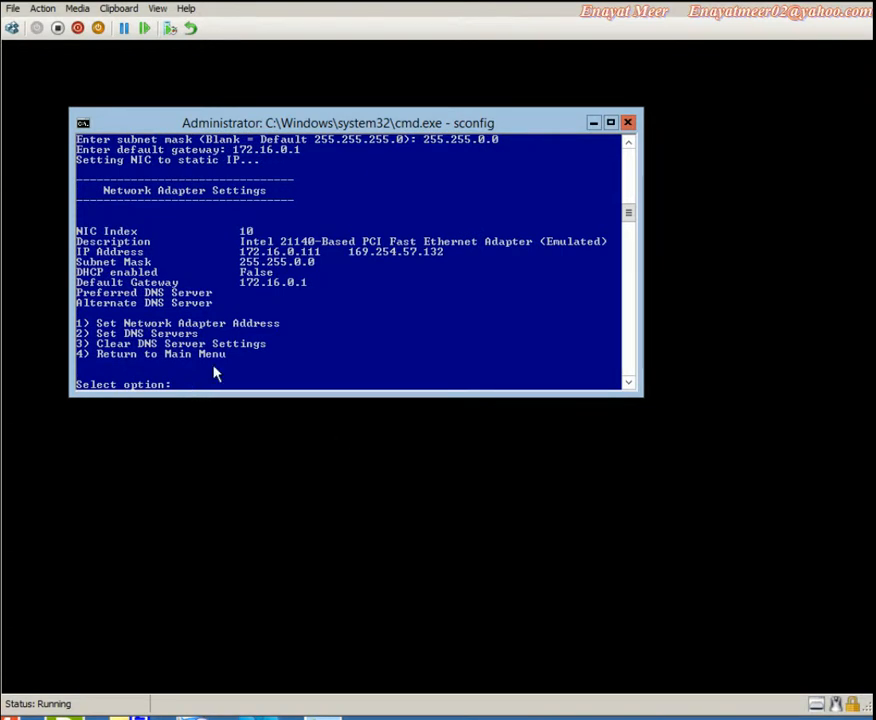
Set the preferred DNS server to 172.16.0.10, leaving the alternate DNS server blank
right_click(135, 340)
left_click(145, 342)
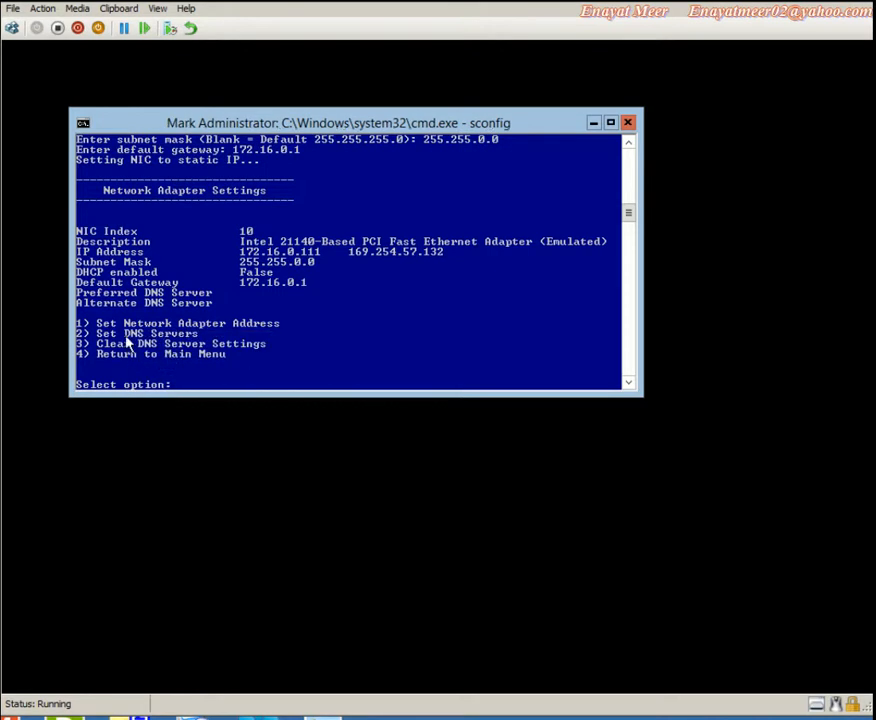
left_click_drag(78, 333, 152, 342)
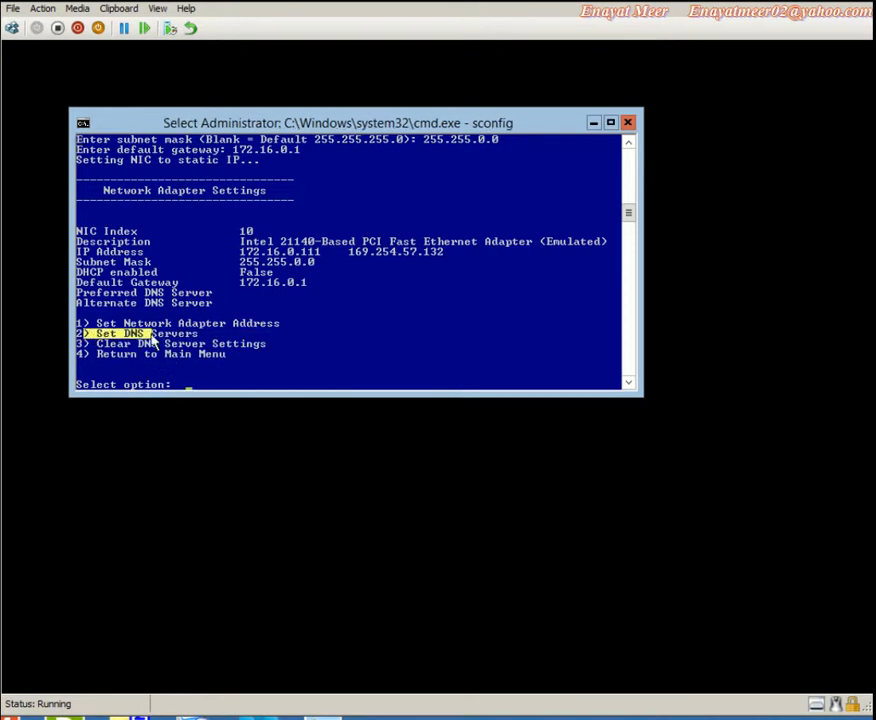
left_click(221, 363)
key("Escape")
type("2")
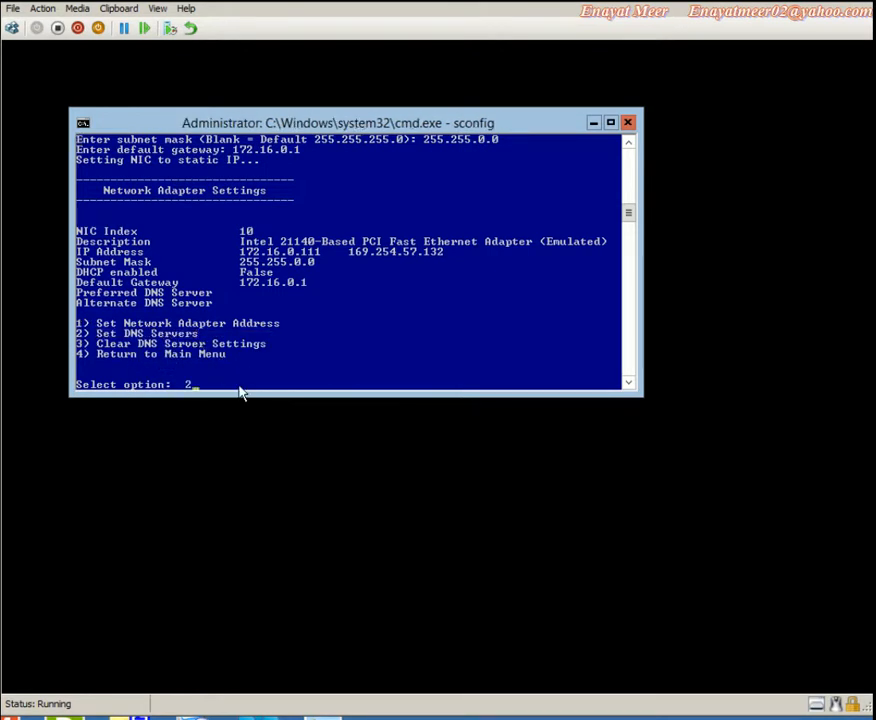
key("Return")
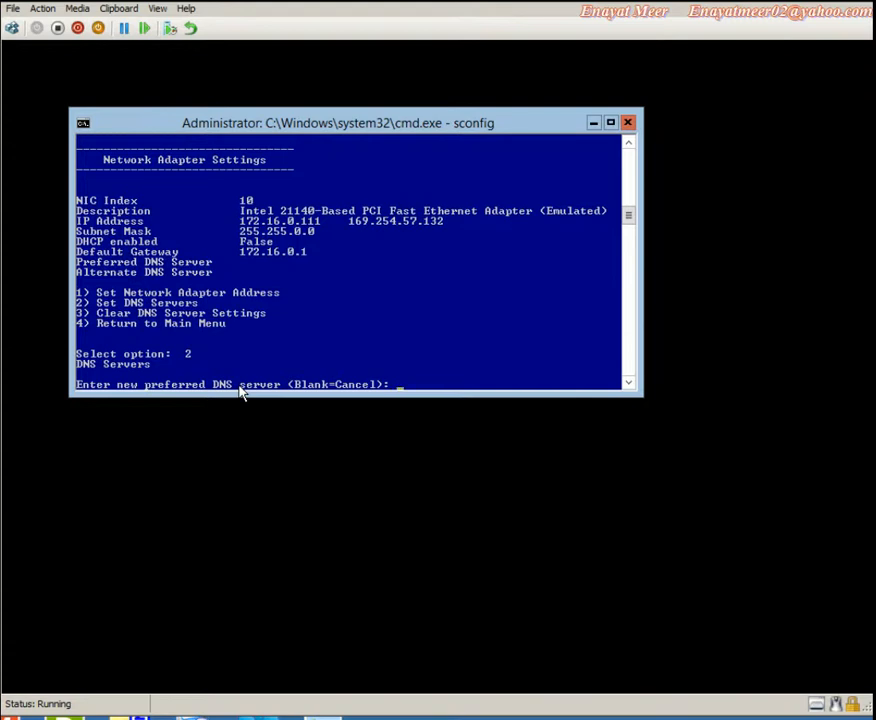
type("172.16.0.10")
key("Return")
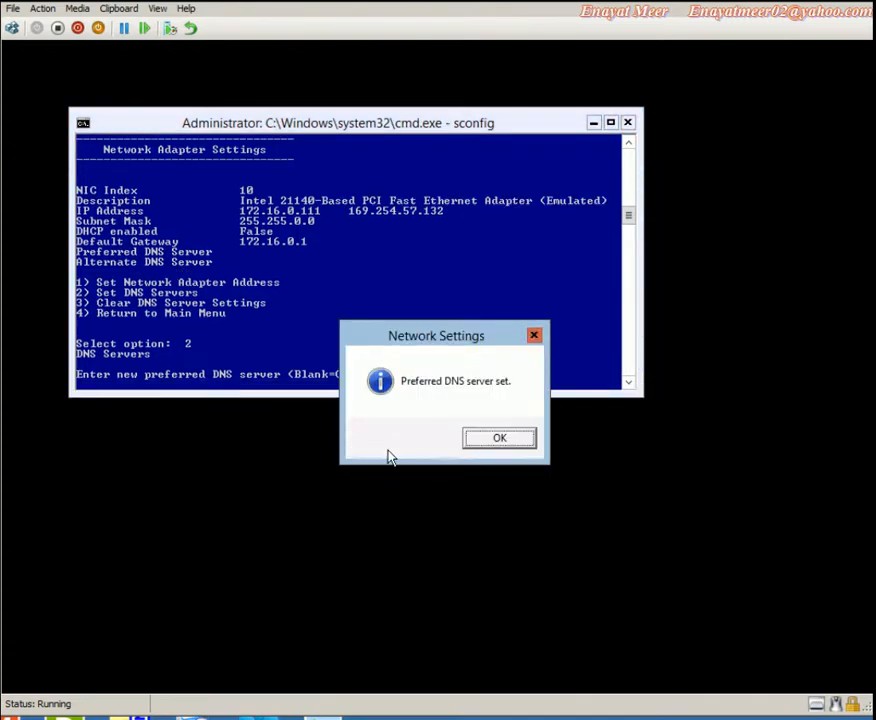
left_click(500, 439)
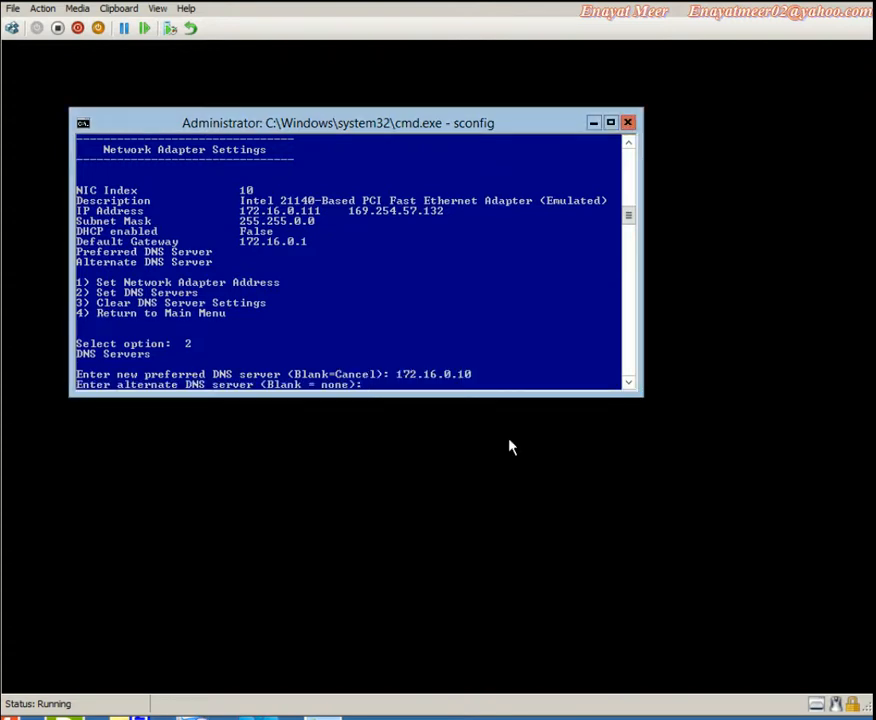
key("Return")
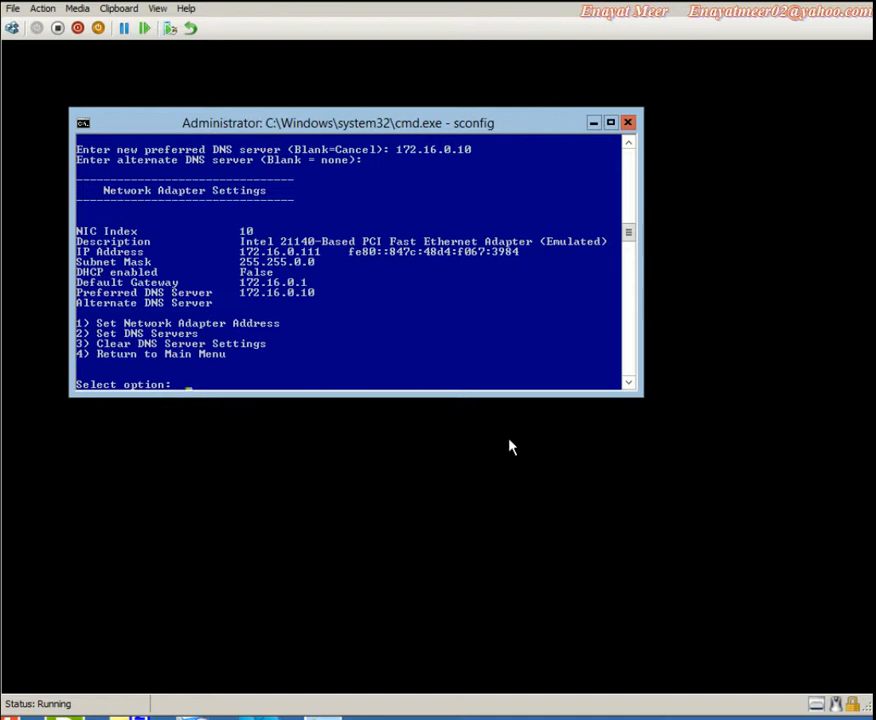
Return to sconfig's main menu with option 4
right_click(157, 362)
left_click(225, 367)
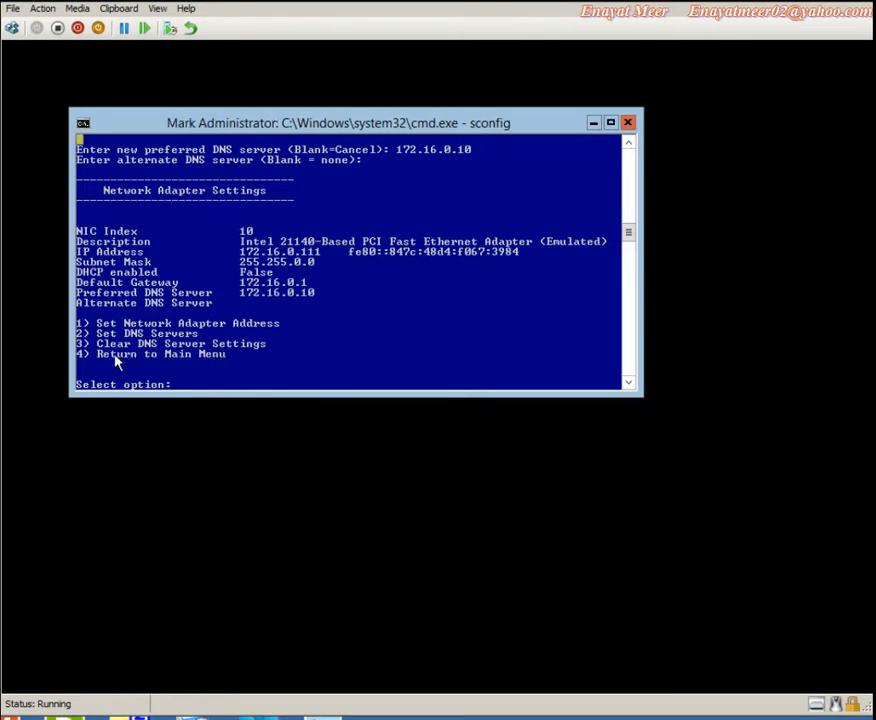
left_click_drag(99, 357, 231, 366)
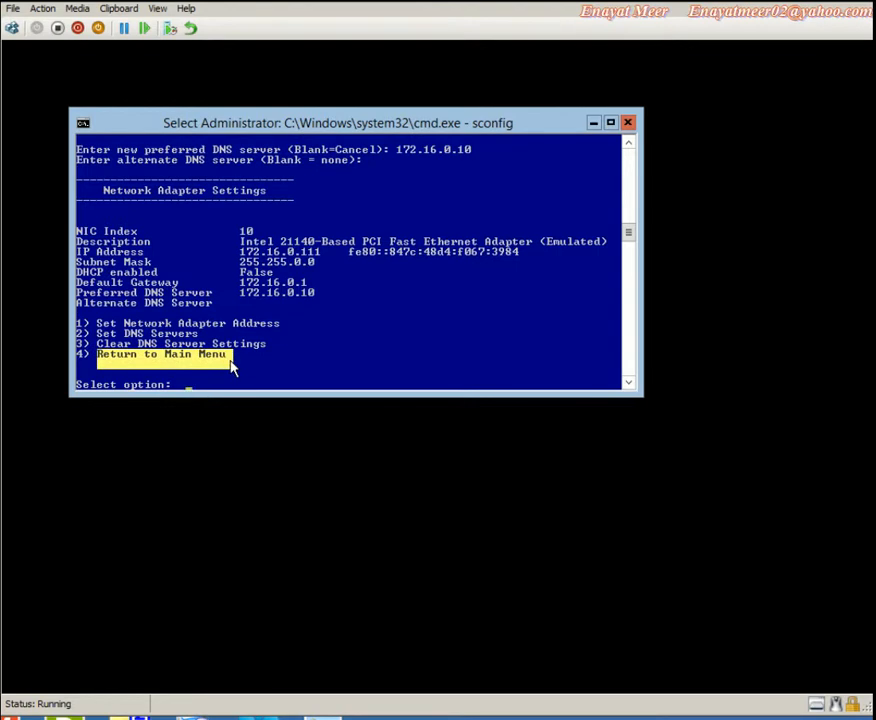
left_click(222, 376)
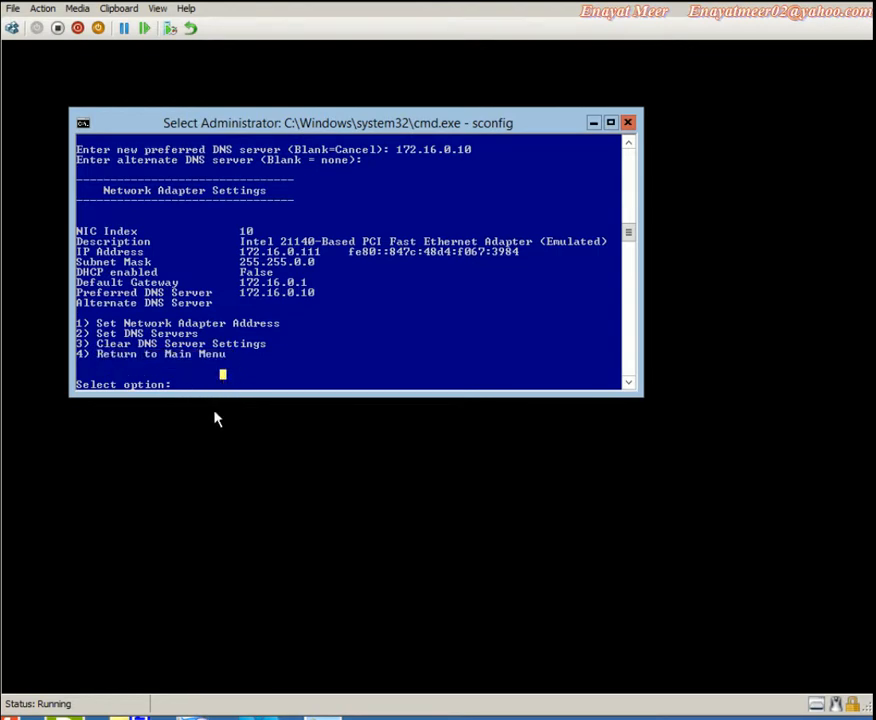
type("4")
key("Return")
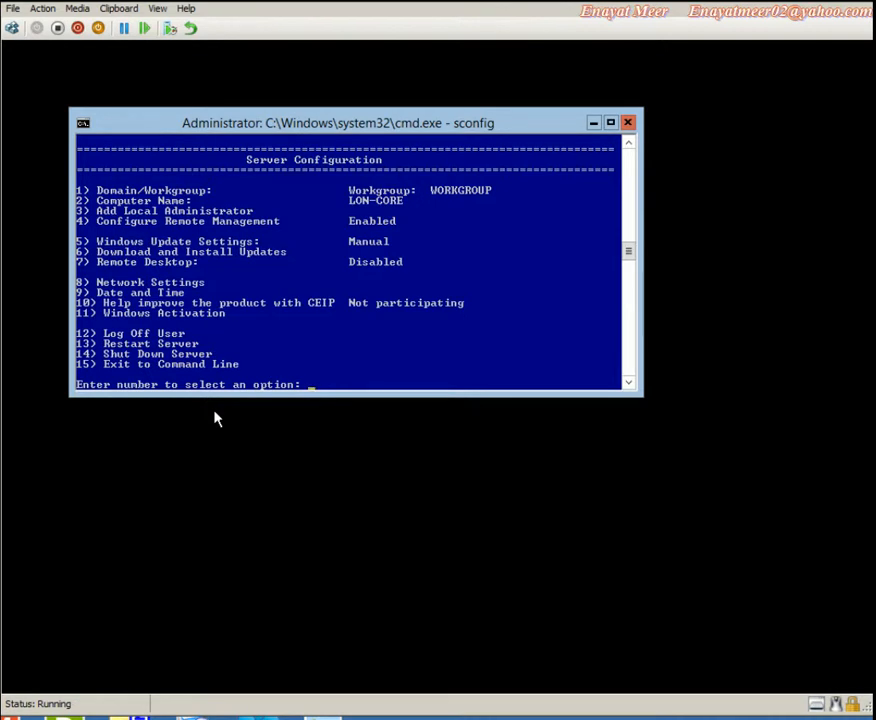
Exit sconfig with option 15, ping lon-dc1.adatum.com, and enter the note 'ADDING SERVER TO THE DOMAIN'
type("15")
key("Return")
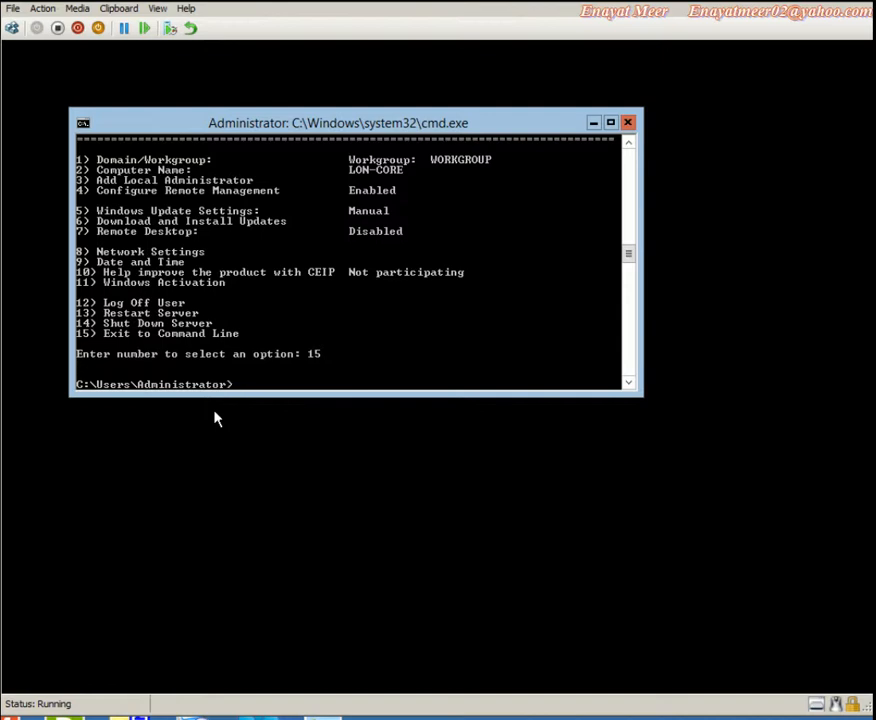
type("ping lon-dc1.adatum.com")
key("Return")
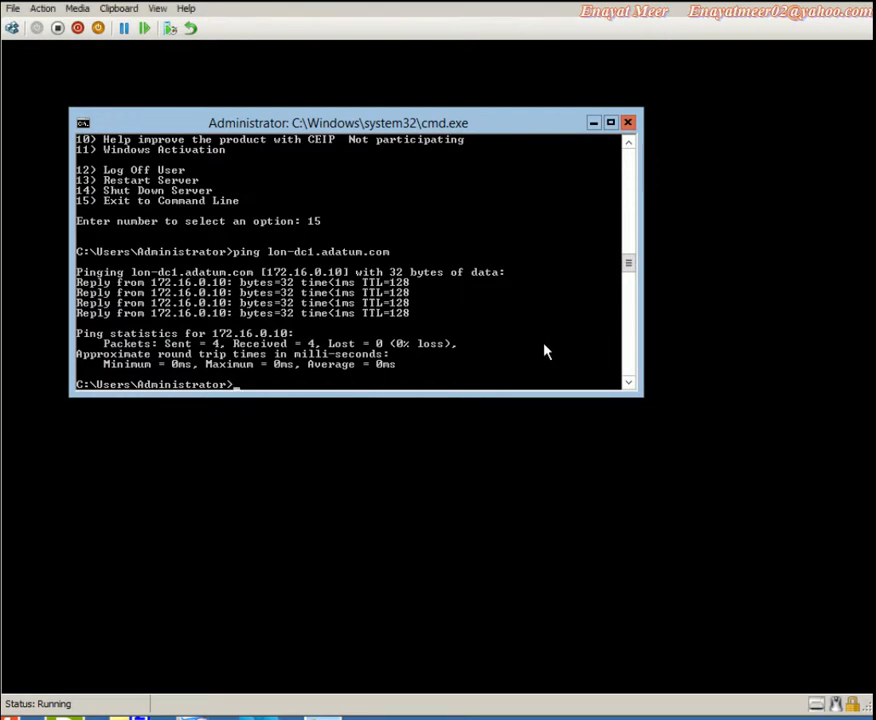
type("ADDING SERVER TO THE DOMAIN")
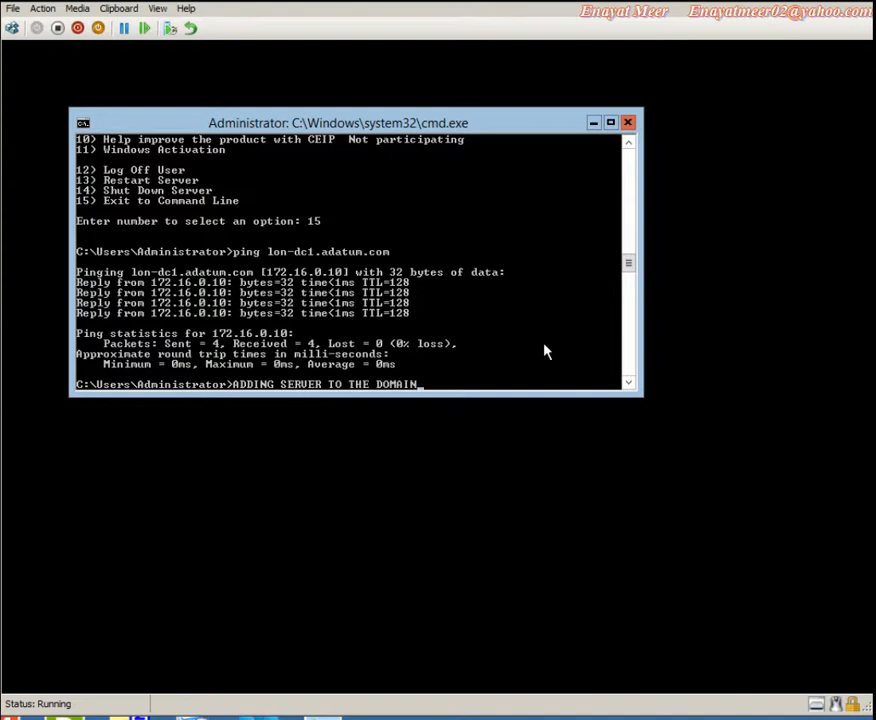
key("Return")
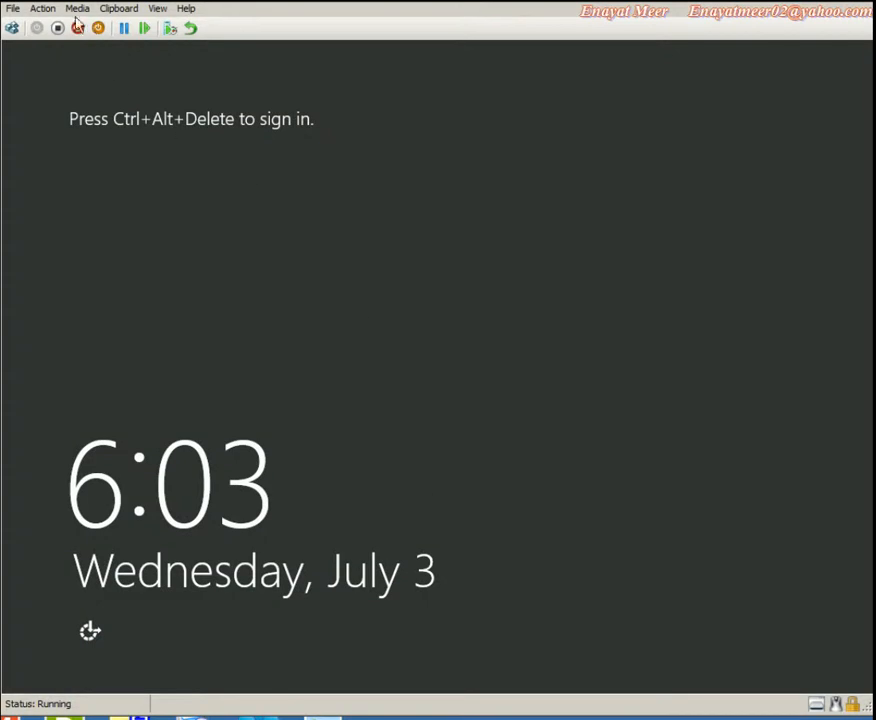
left_click(44, 9)
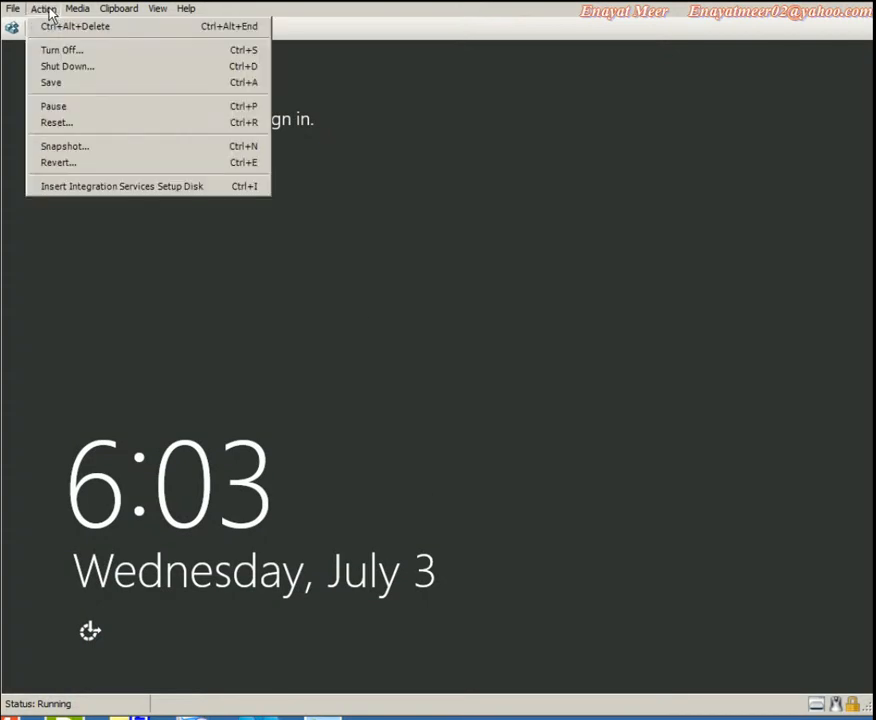
left_click(56, 26)
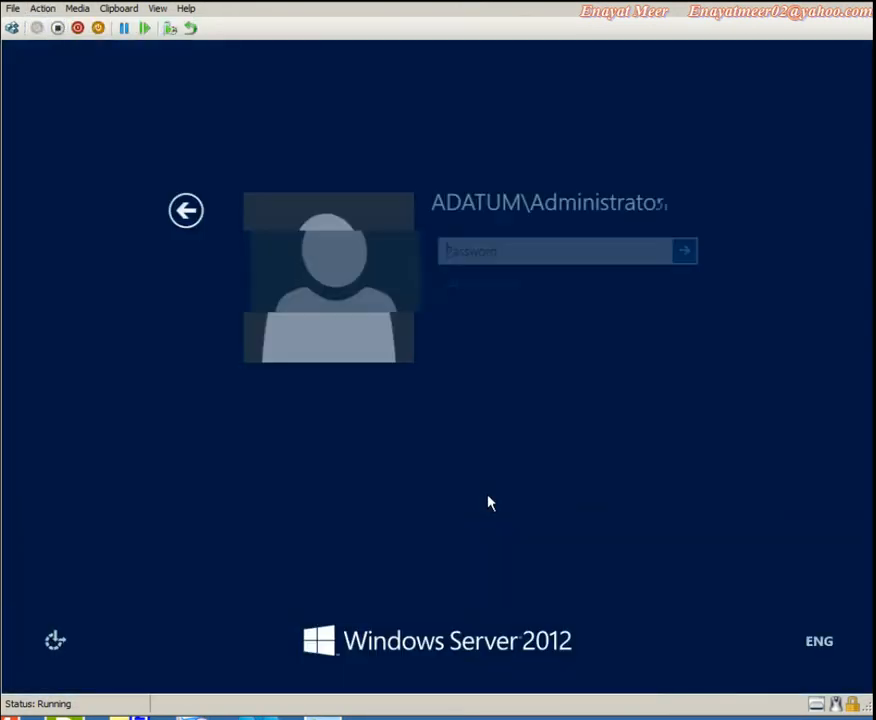
key("Caps_Lock")
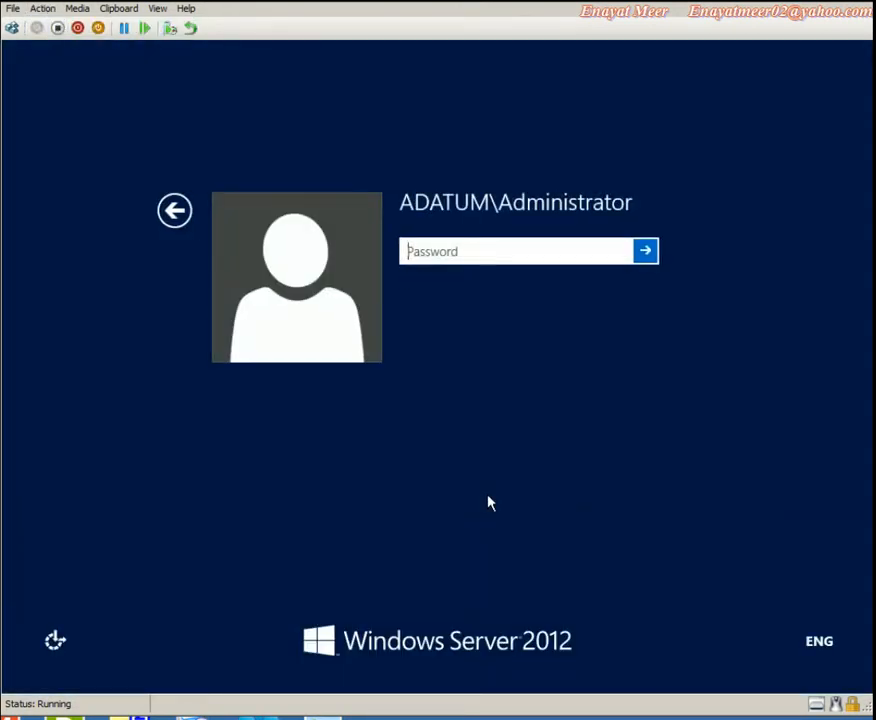
type("Pa$$w0rd")
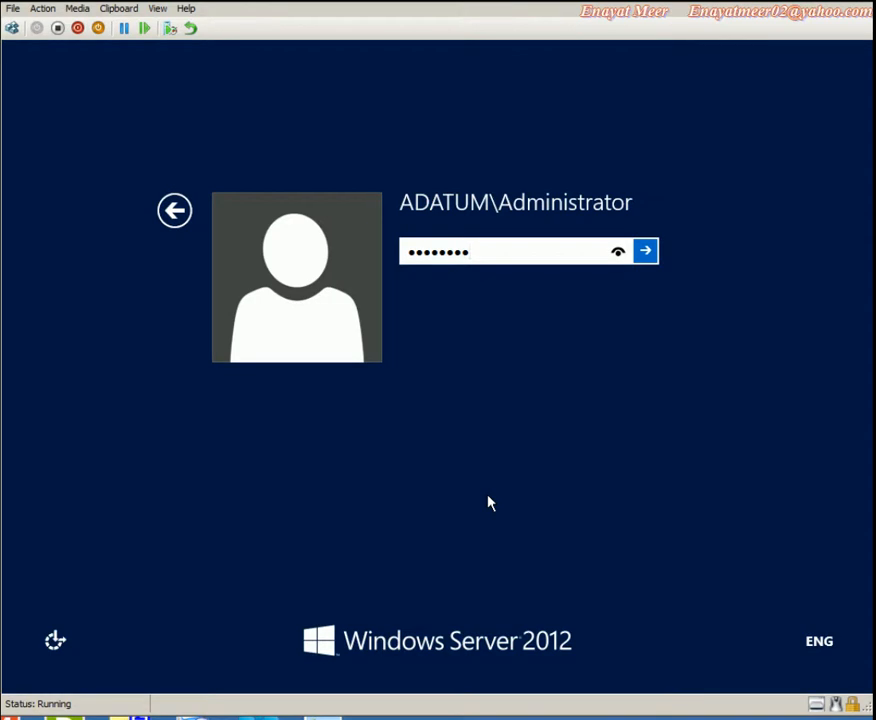
key("Return")
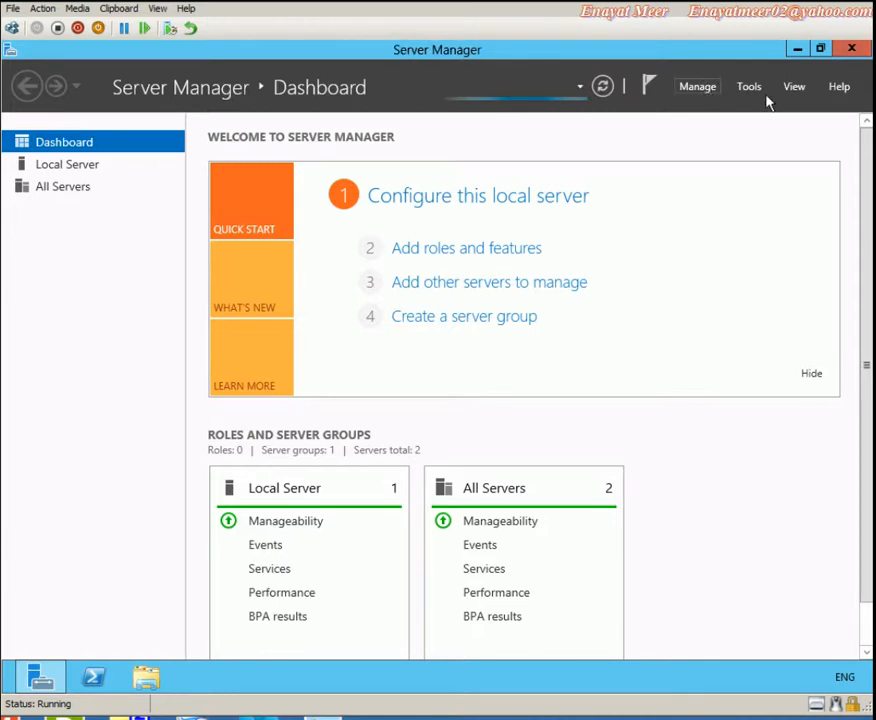
left_click(752, 89)
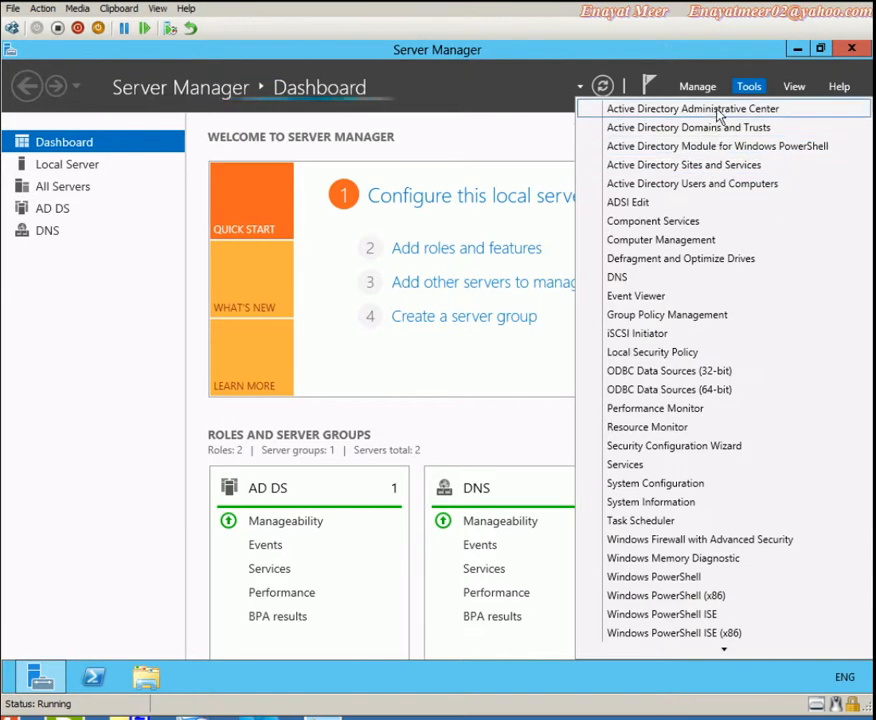
left_click(712, 186)
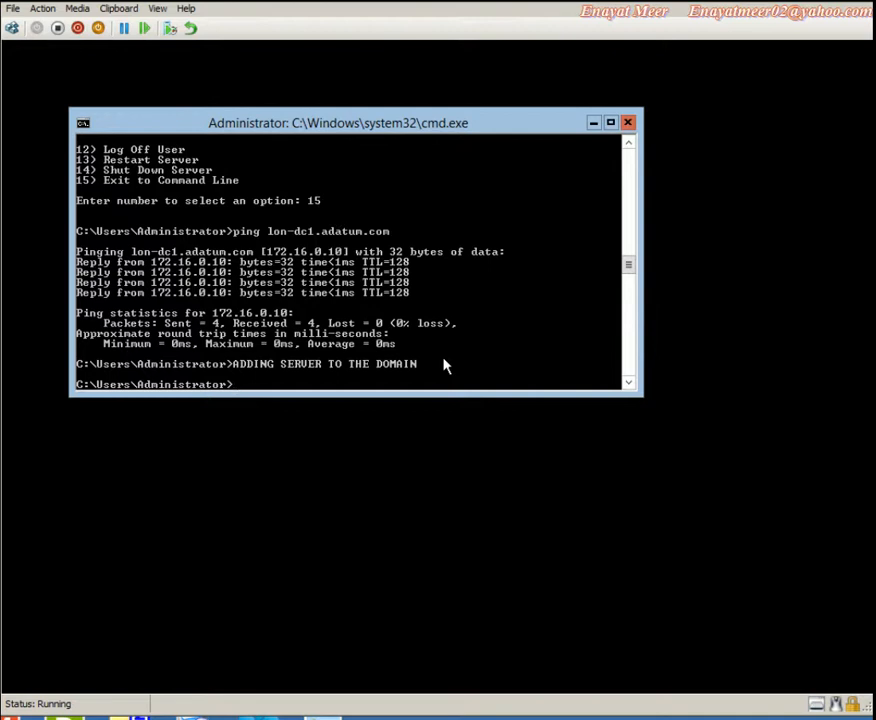
Launch sconfig and choose option 1, Domain/Workgroup
type("sconfig")
key("Return")
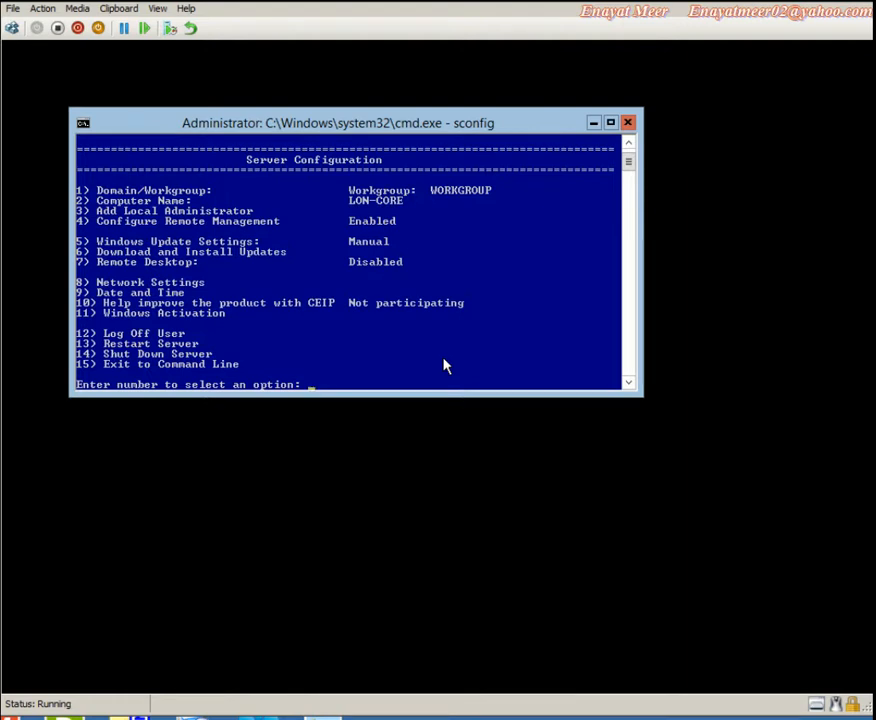
right_click(166, 190)
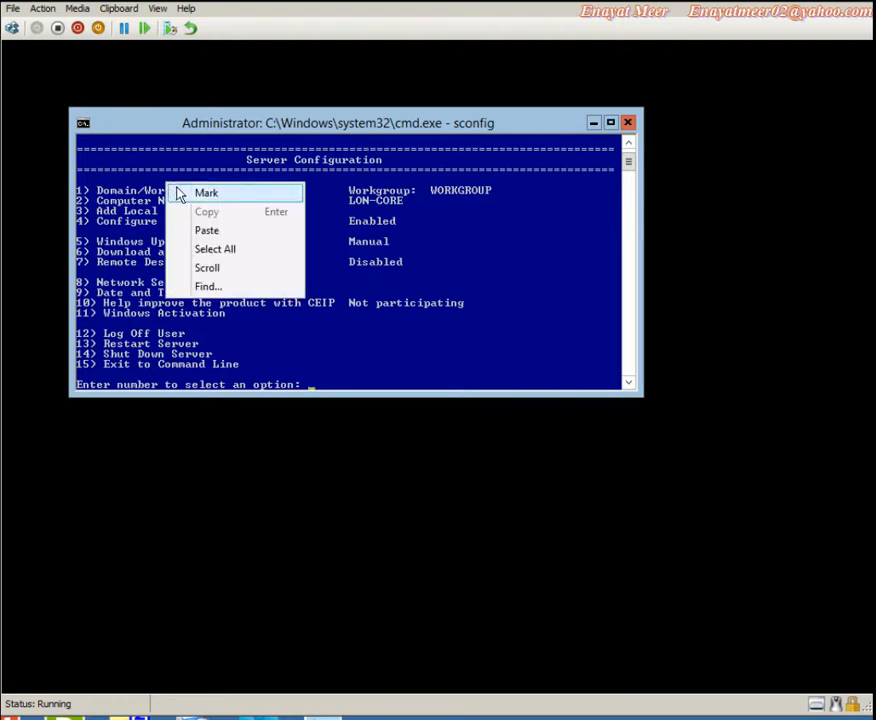
left_click(200, 192)
left_click_drag(99, 190, 233, 193)
left_click(345, 345)
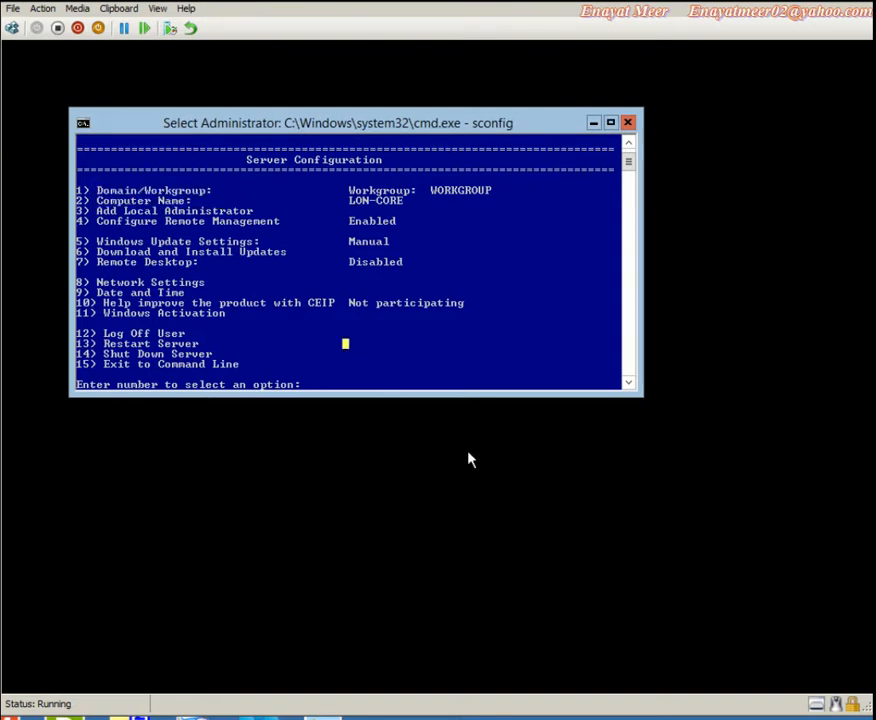
key("Escape")
type("1")
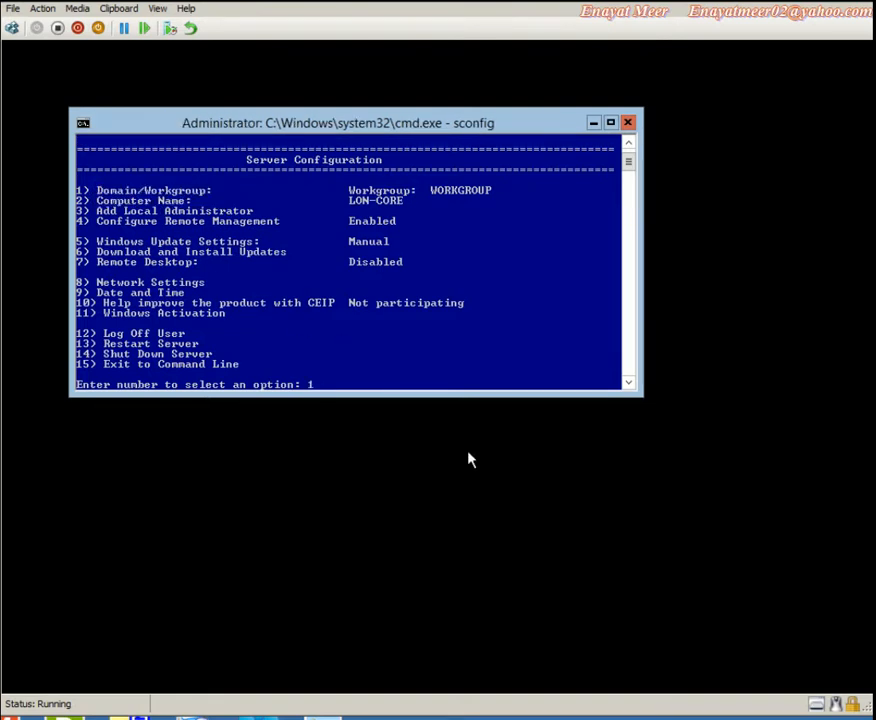
key("Return")
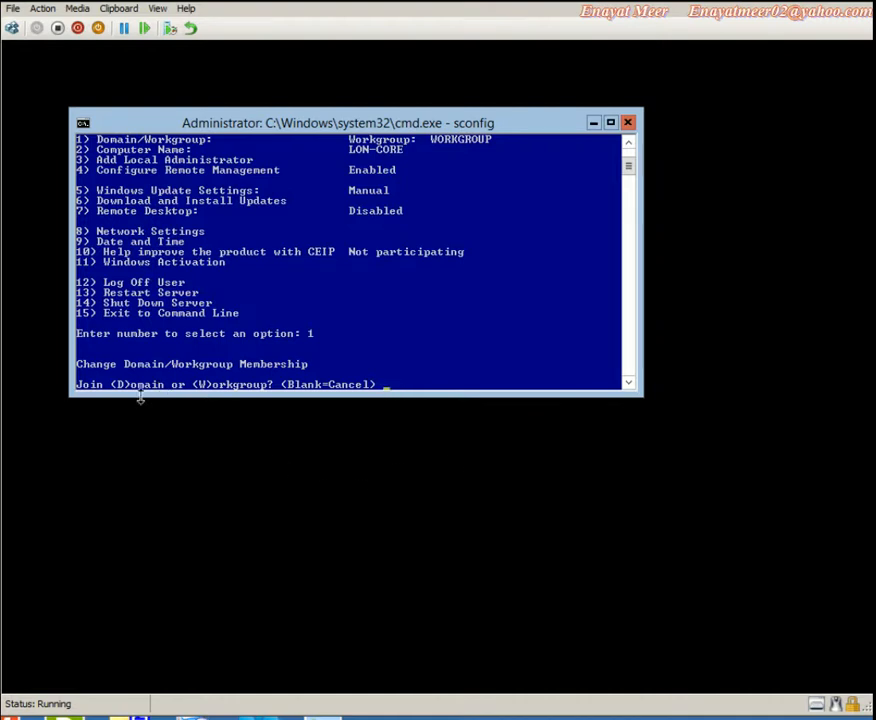
Answer D to join a domain rather than a workgroup
right_click(166, 376)
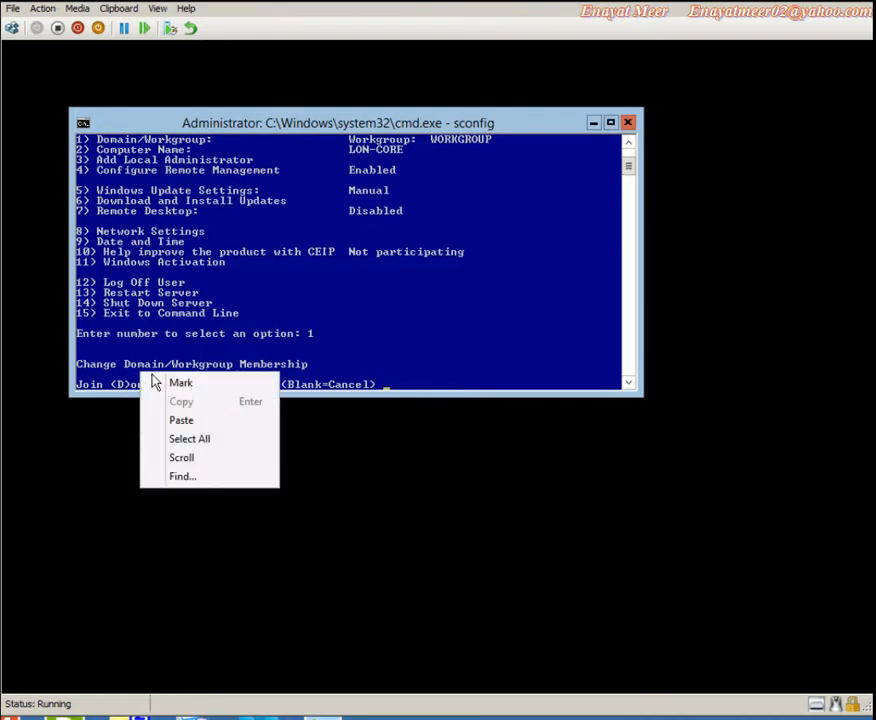
left_click(170, 383)
left_click_drag(113, 384, 126, 390)
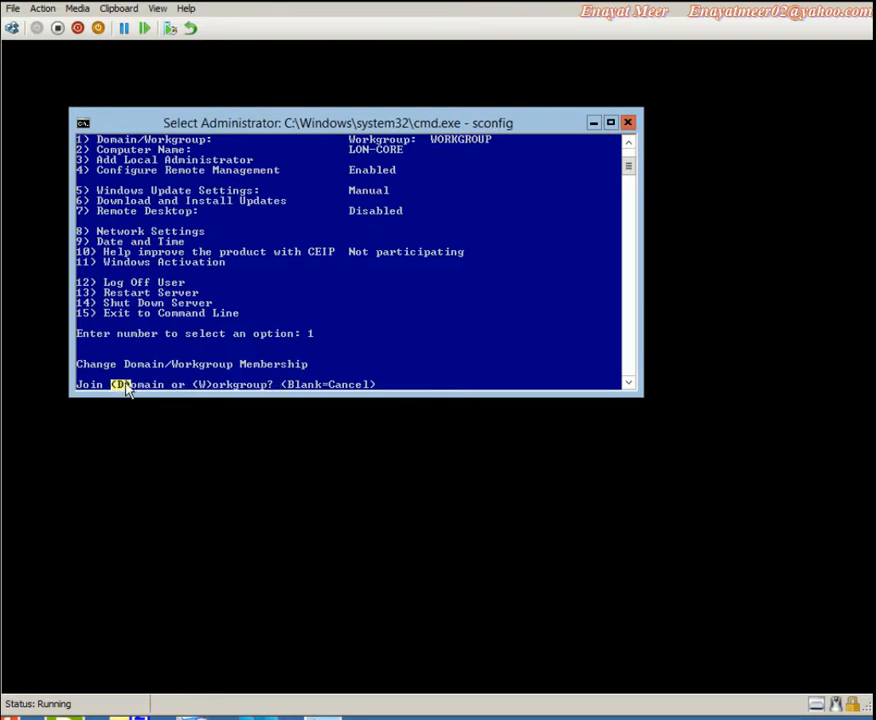
left_click(406, 386)
type("D")
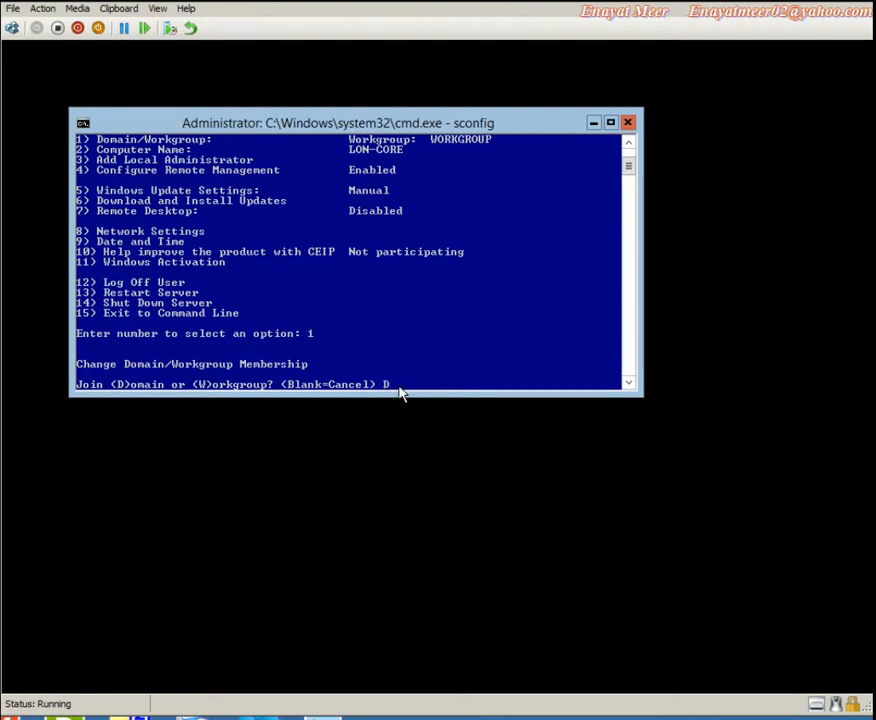
key("Return")
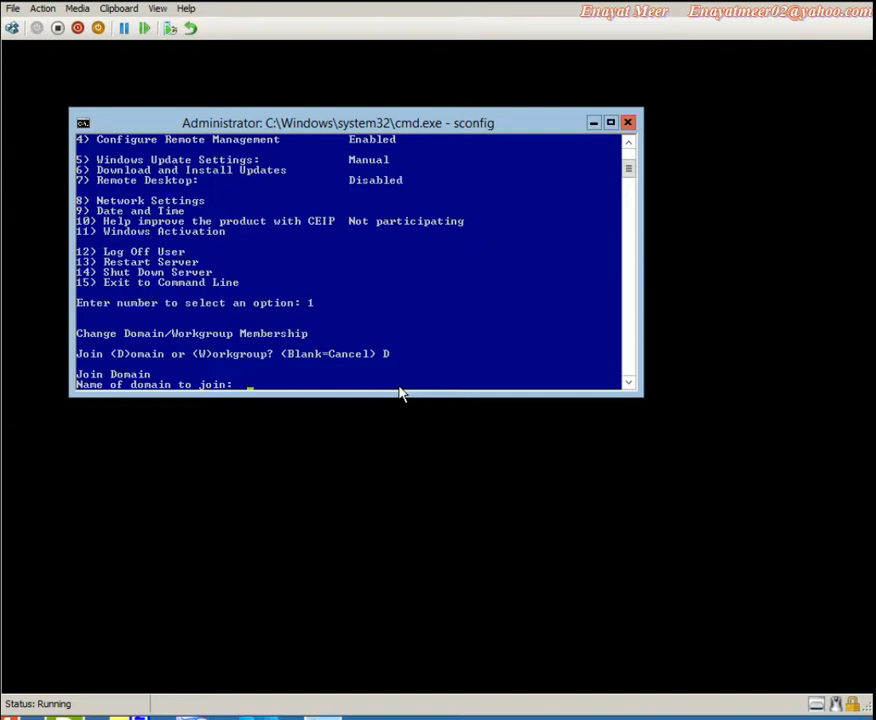
Enter adatum.com as the domain and adatum\administrator as the authorizing account
type("adatum.com")
key("Return")
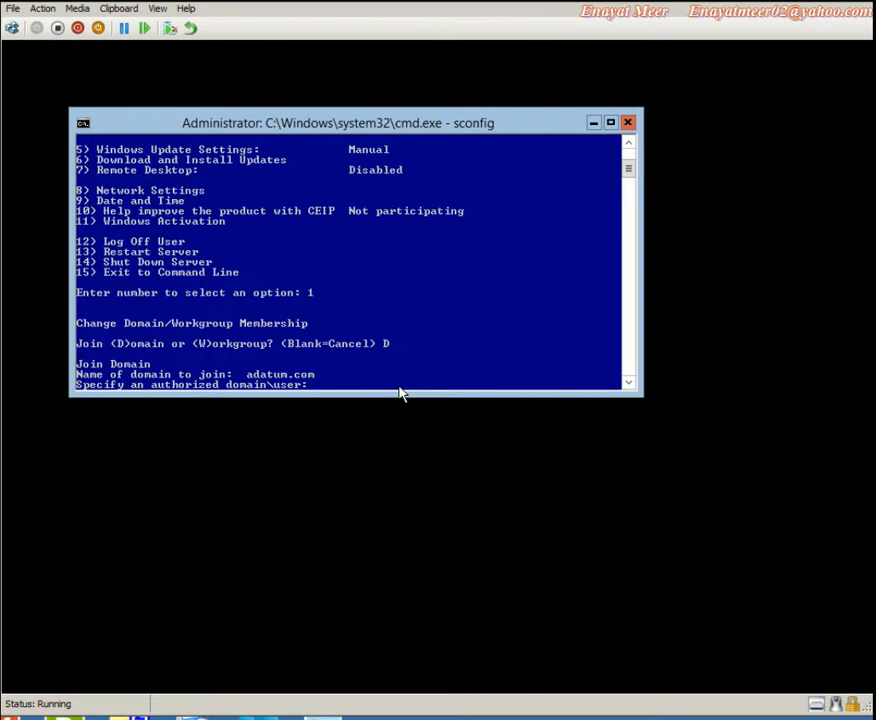
type("adatum\\administrator")
key("Return")
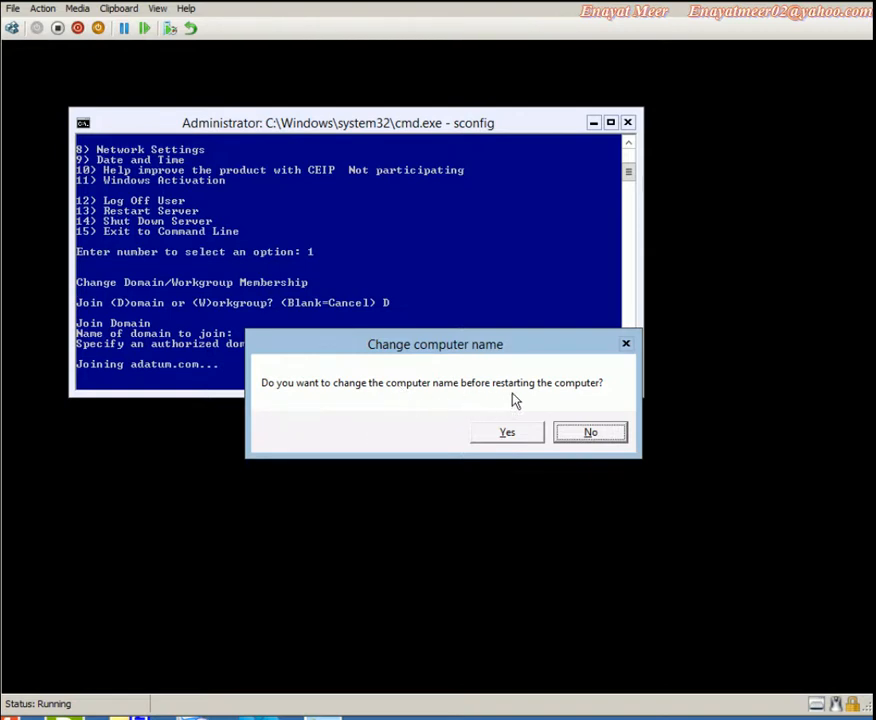
Keep the computer name, restart LON-CORE, and sign back in as Administrator with its password
left_click(600, 436)
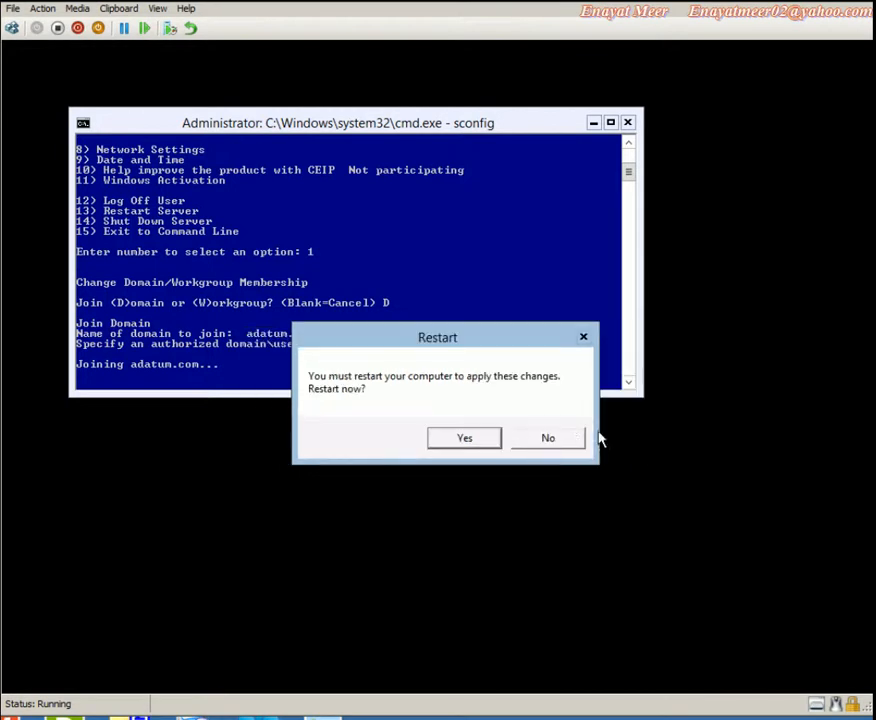
left_click(462, 439)
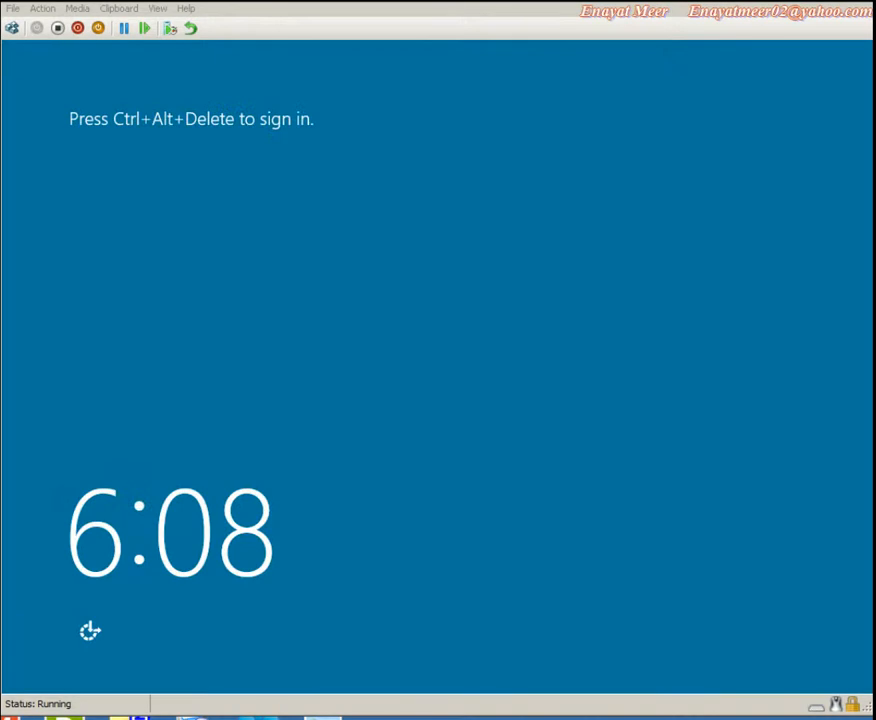
left_click(44, 11)
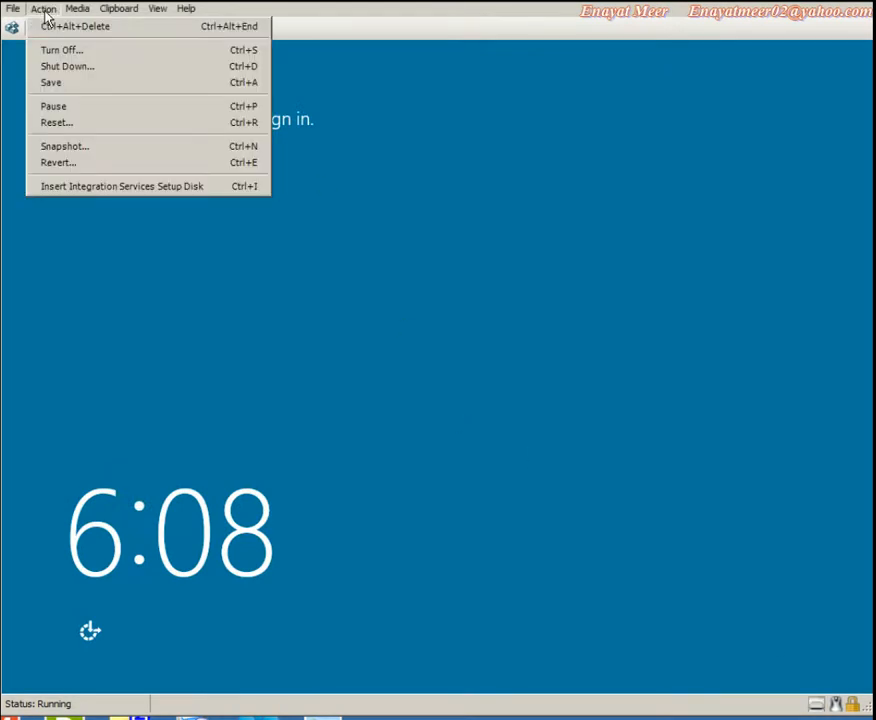
left_click(50, 26)
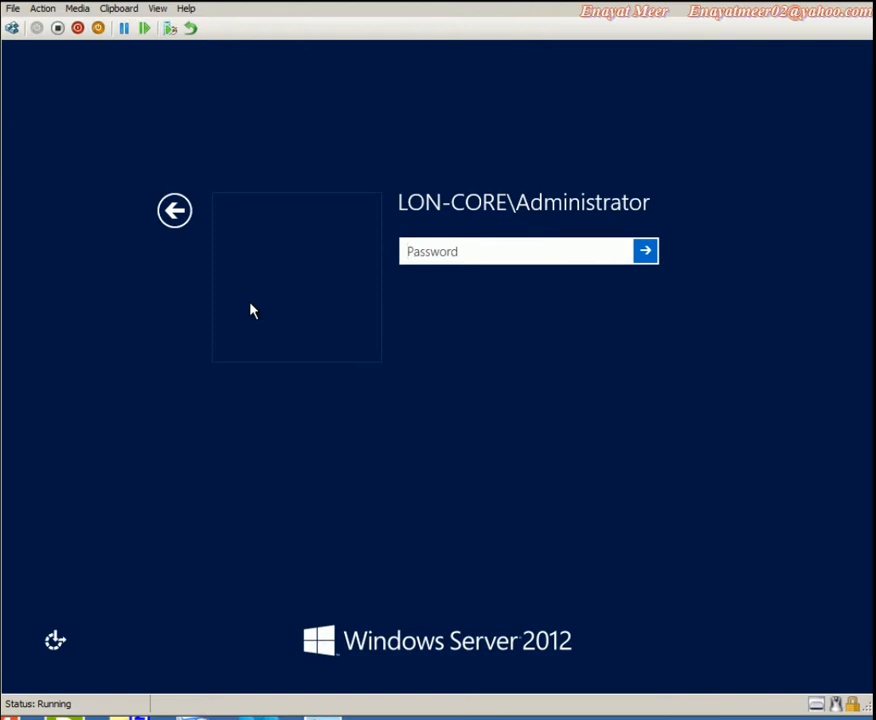
type("Pa$$w0rd")
key("Return")
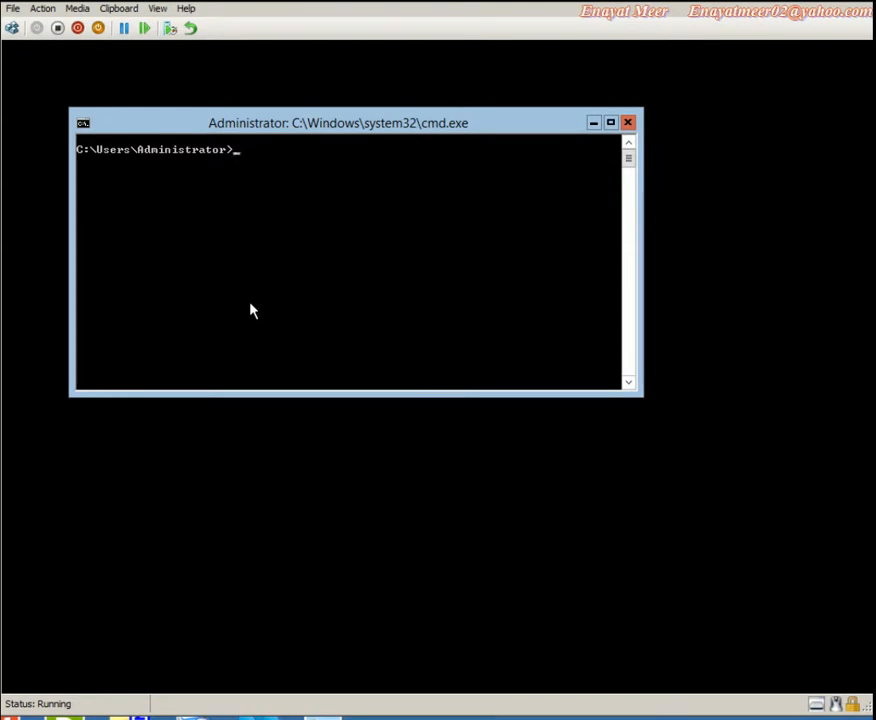
Type 'Managing servers' and 'I AM GOING TO STOP THIS VIDEO HERE, WATCH MY NEXT VIDEO FOR MANAGING SERVERS', then the author's name
type("Managing")
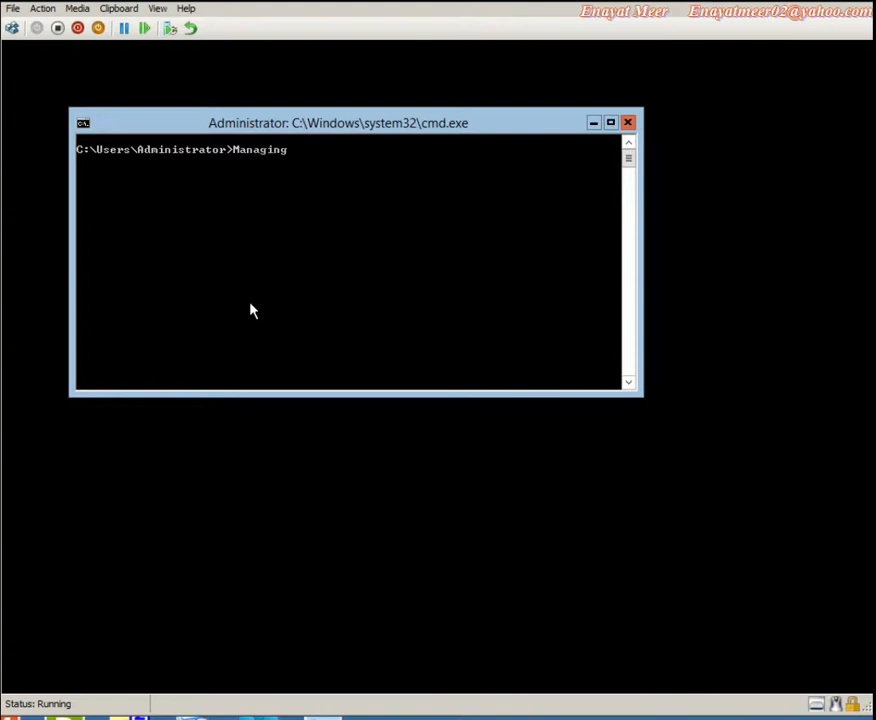
type(" servers")
key("Return")
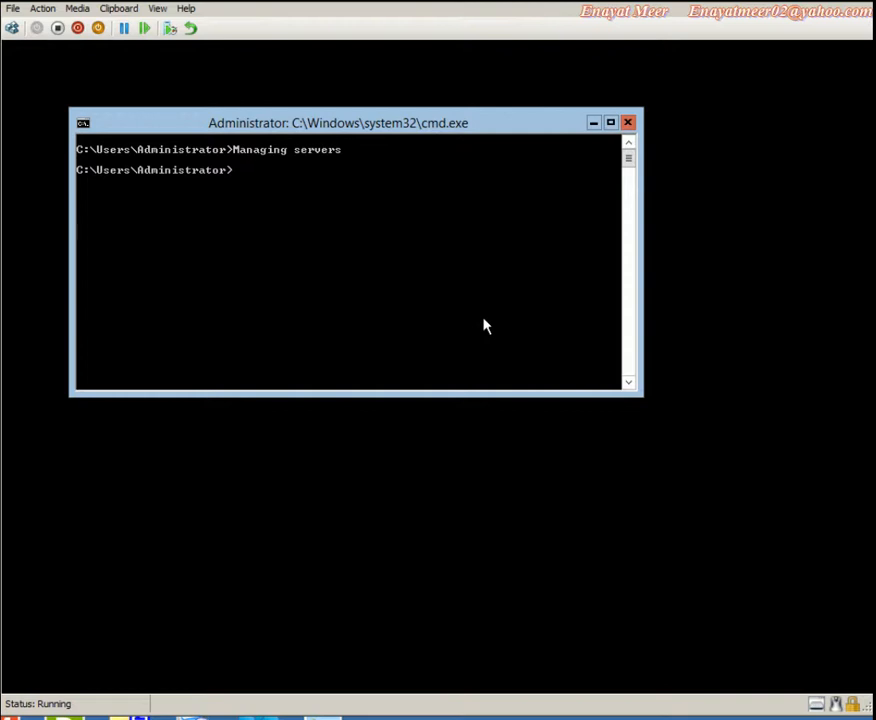
type("I AM GOING TO S")
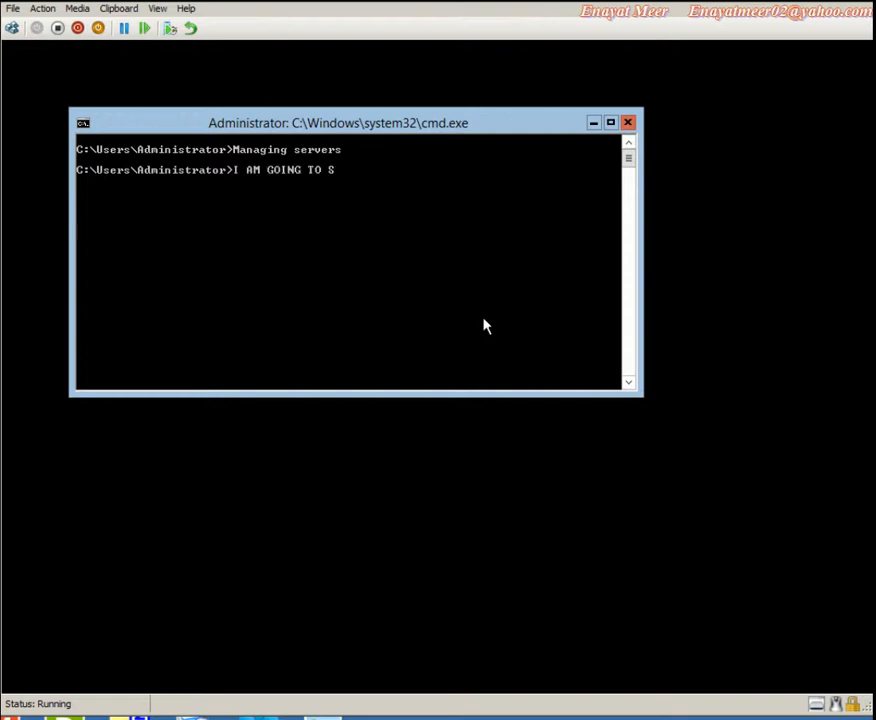
type("TOP THIS VIDEO HERE,")
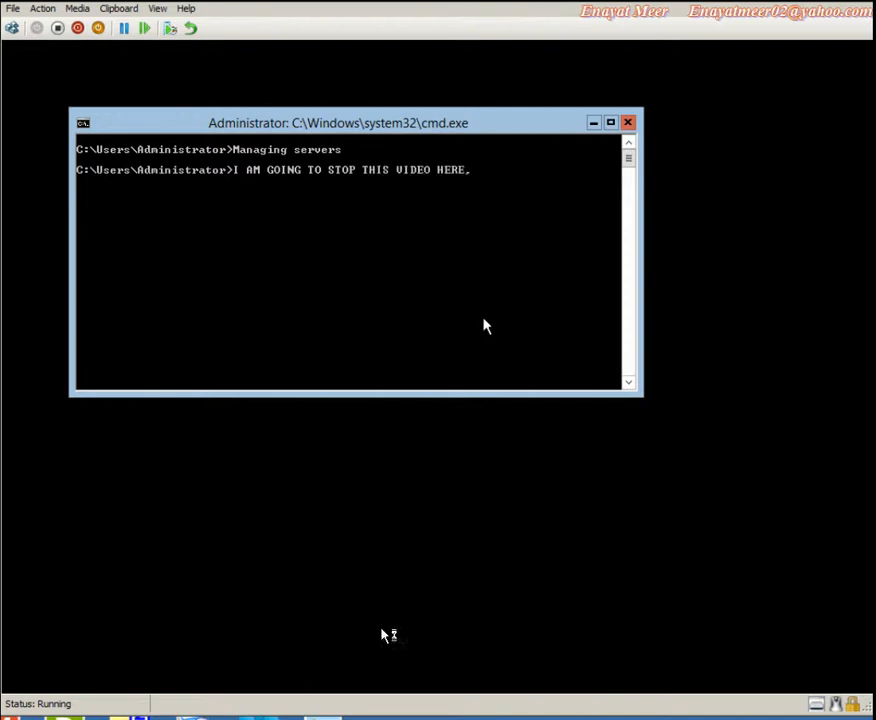
type(" WATCH MY NEXST")
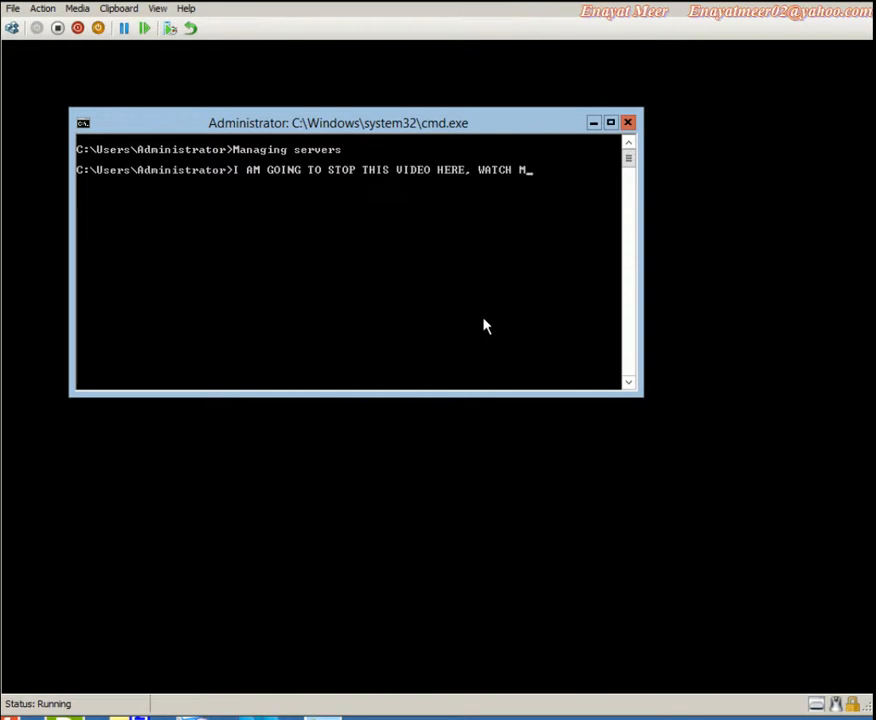
key("BackSpace")
key("BackSpace")
key("BackSpace")
key("BackSpace")
type("XT VIDEO F")
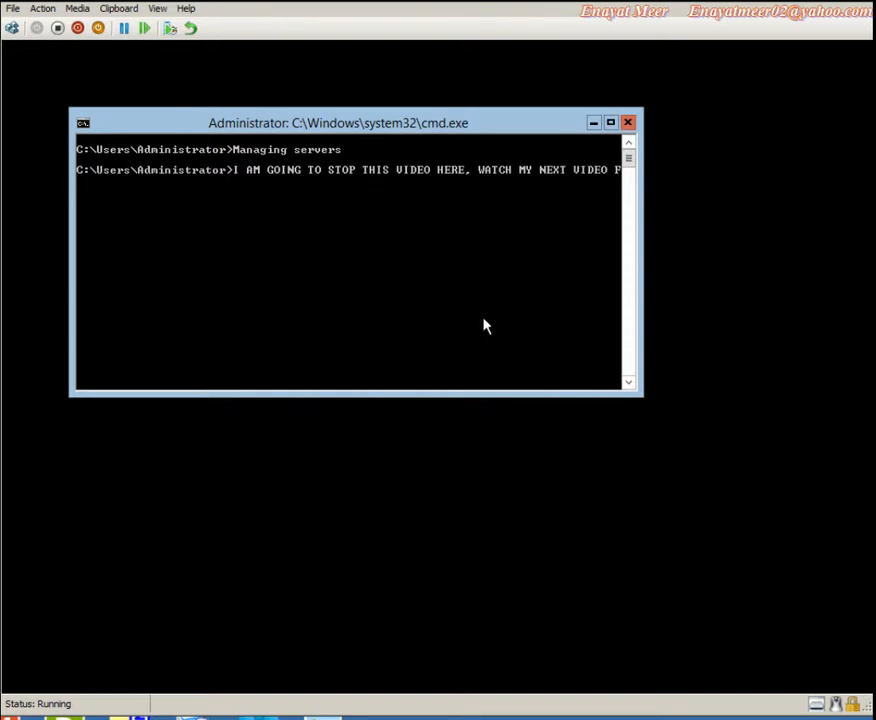
type("OR MANAGING SER")
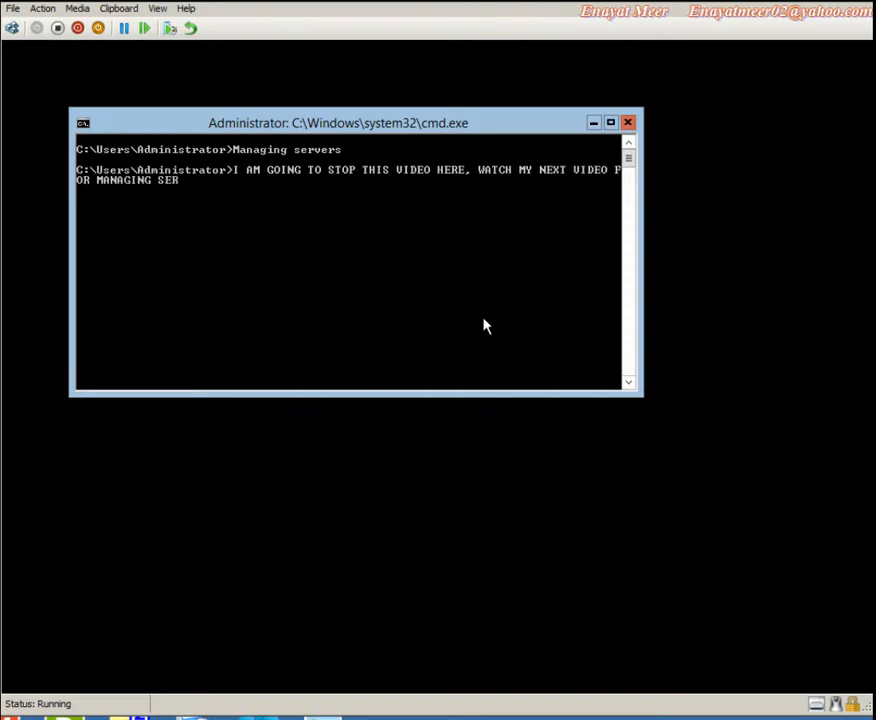
type("VERS..........")
key("Return")
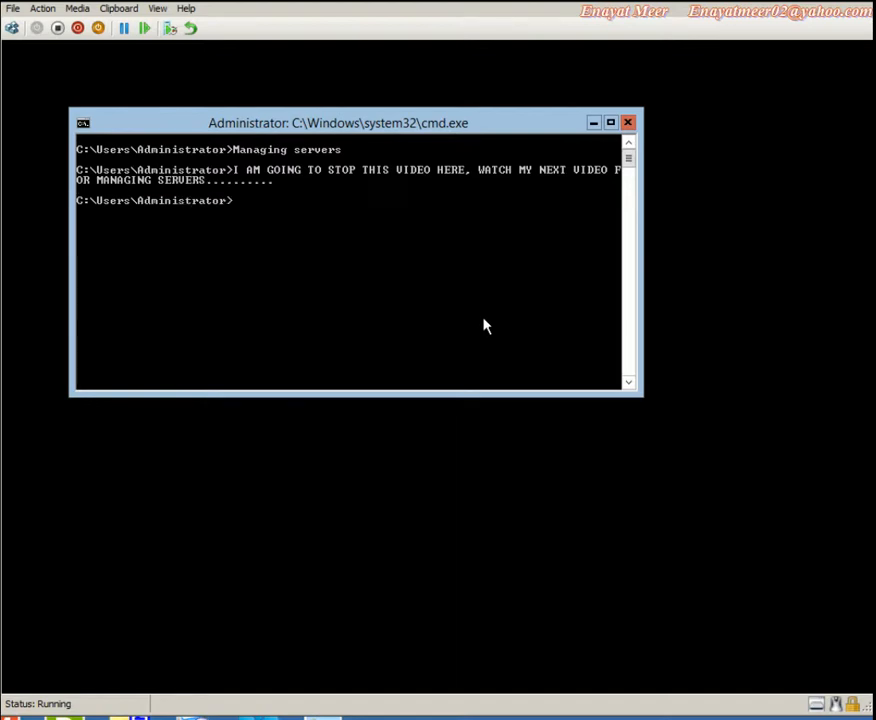
type("ENAYAT MEER.........................")
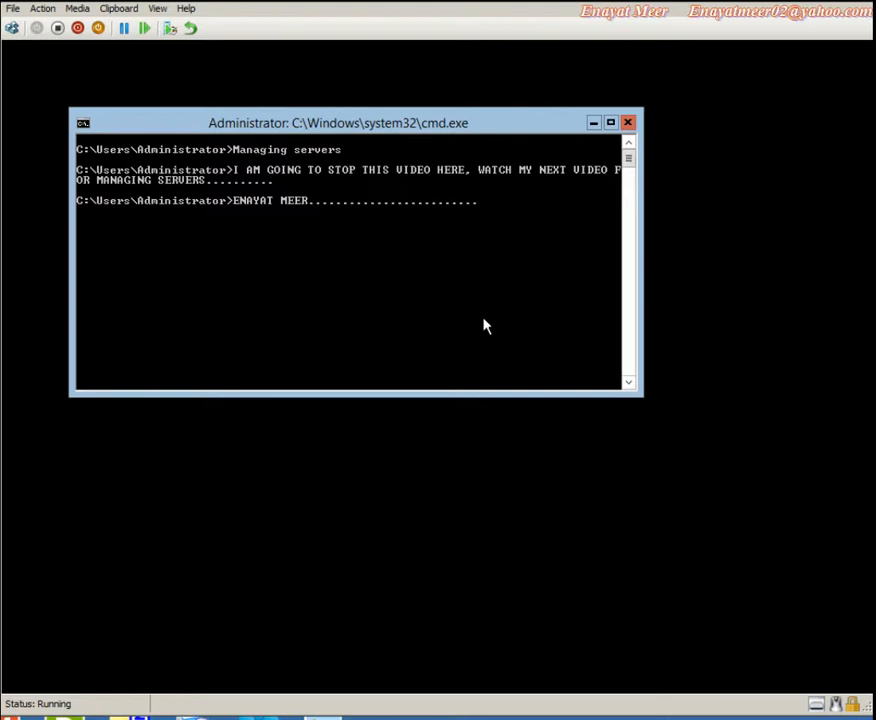